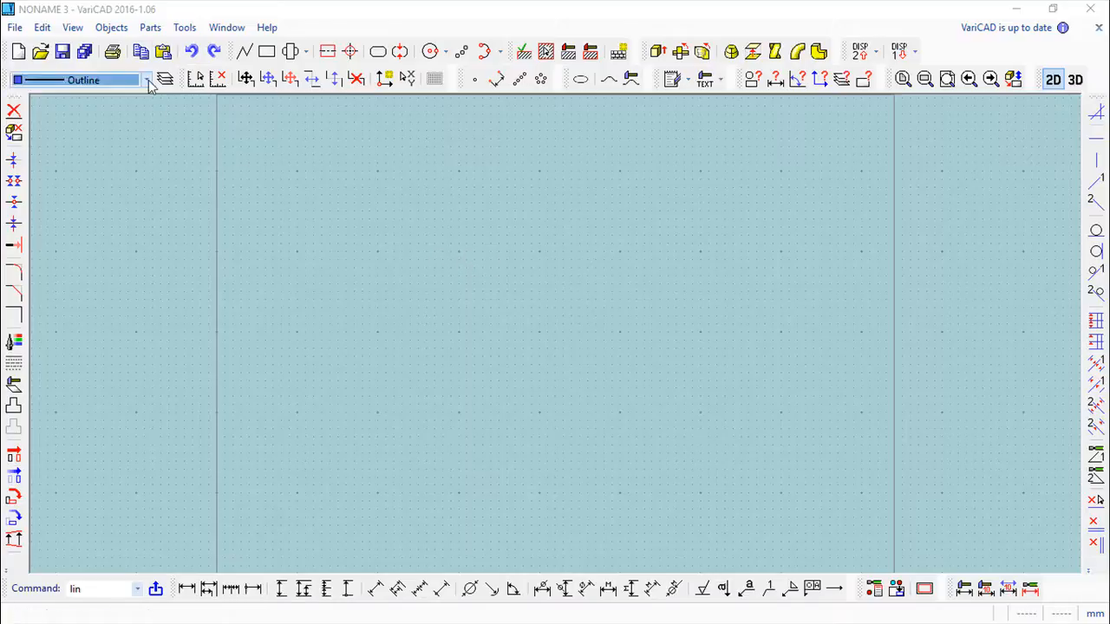
pyautogui.click(112, 29)
pyautogui.moveTo(125, 51)
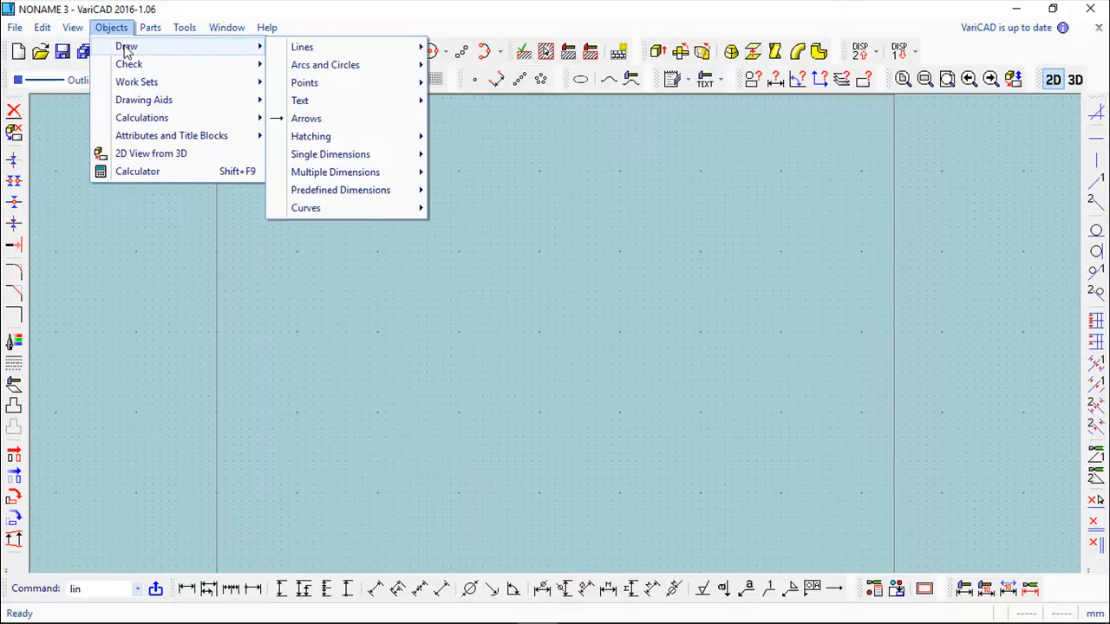
pyautogui.moveTo(355, 52)
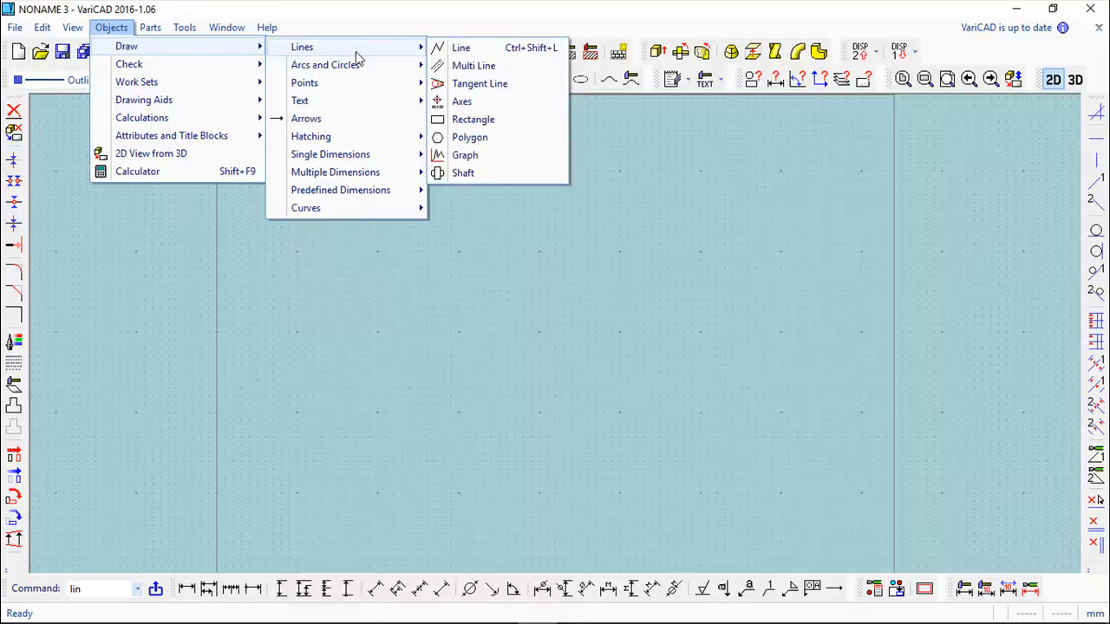
pyautogui.click(489, 54)
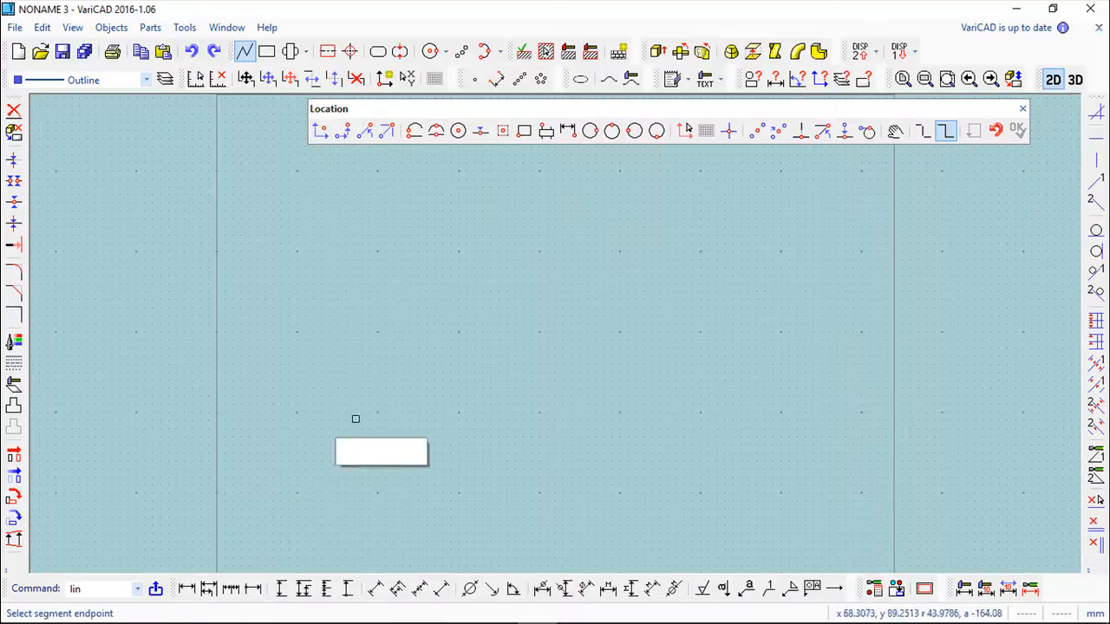
pyautogui.click(282, 418)
pyautogui.click(685, 204)
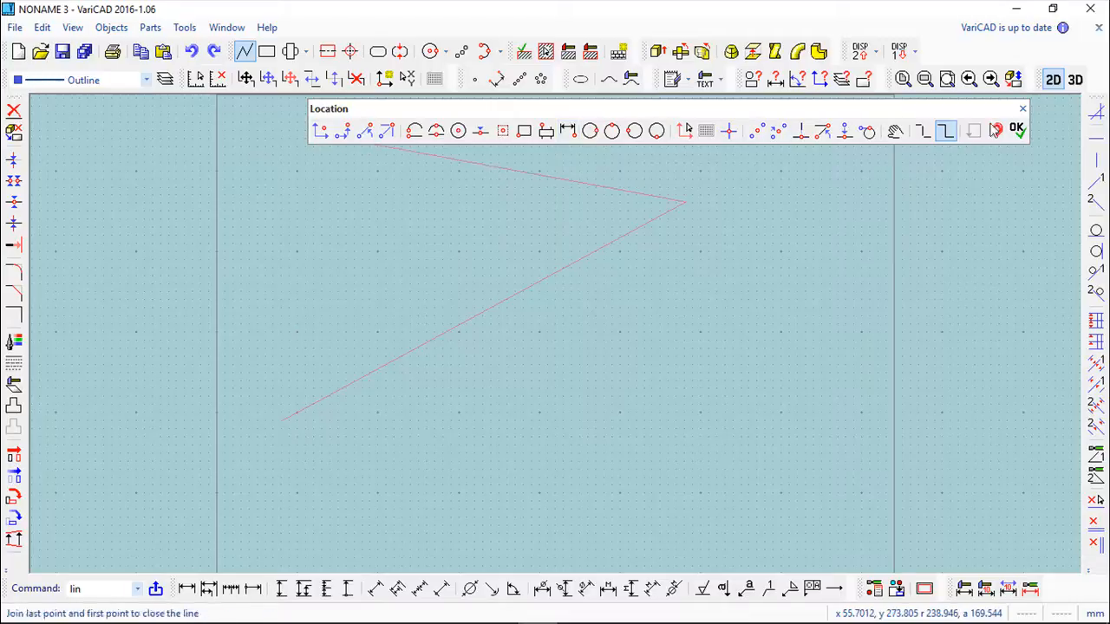
pyautogui.click(1022, 109)
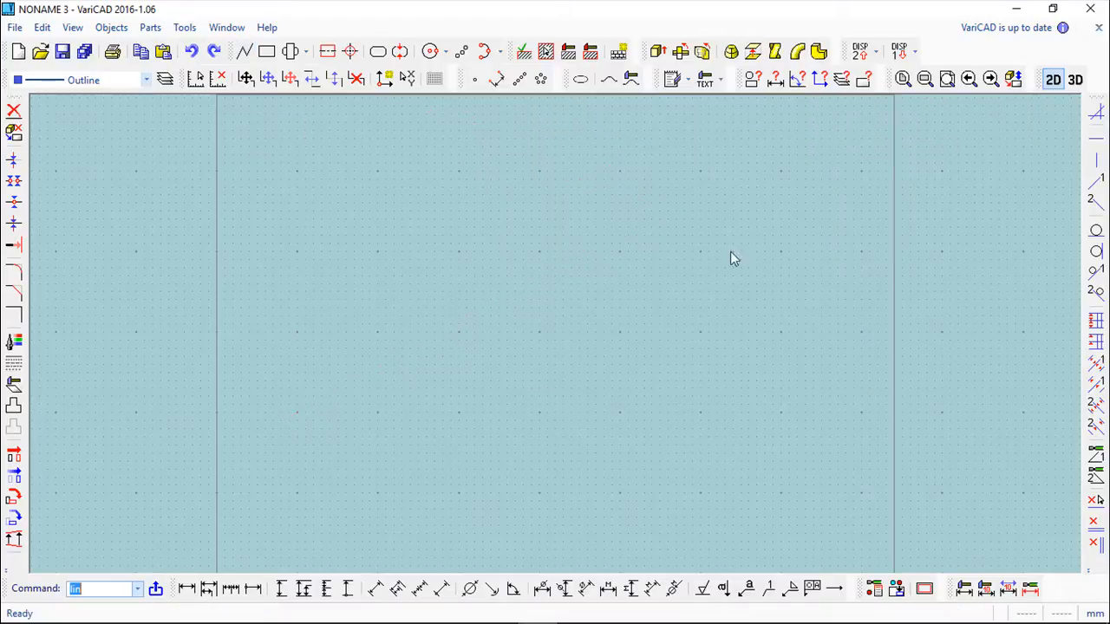
# Draw an open nine-point multi line with fillet radius 10, inner and outer distances of 5, four lines, filleted edges and a centerline.
pyautogui.click(111, 27)
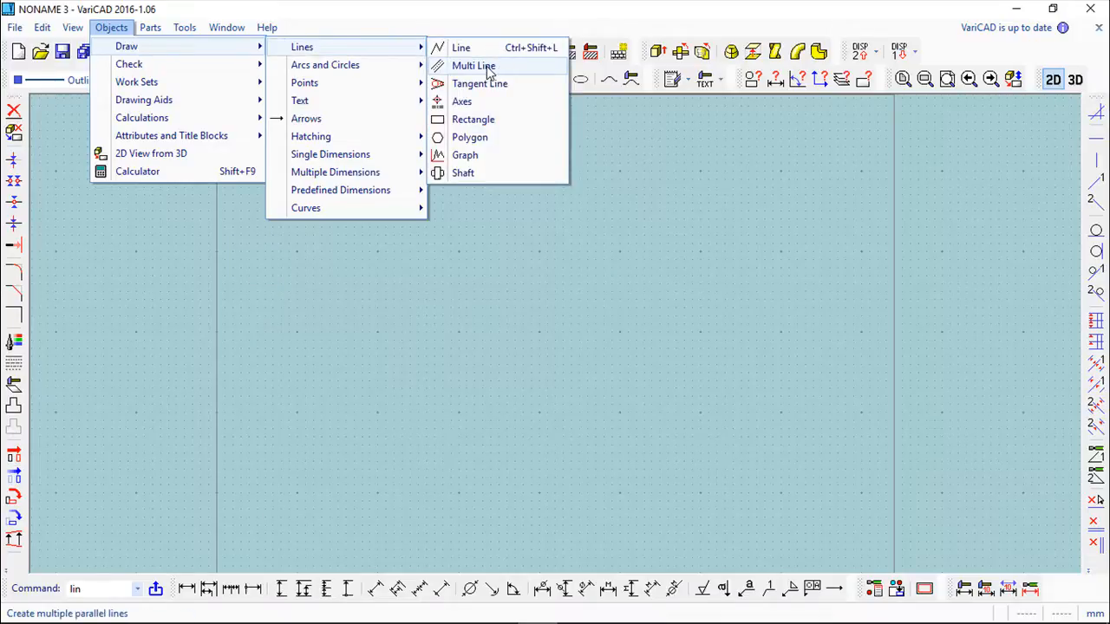
pyautogui.click(489, 71)
pyautogui.moveTo(453, 12); pyautogui.dragTo(217, 130)
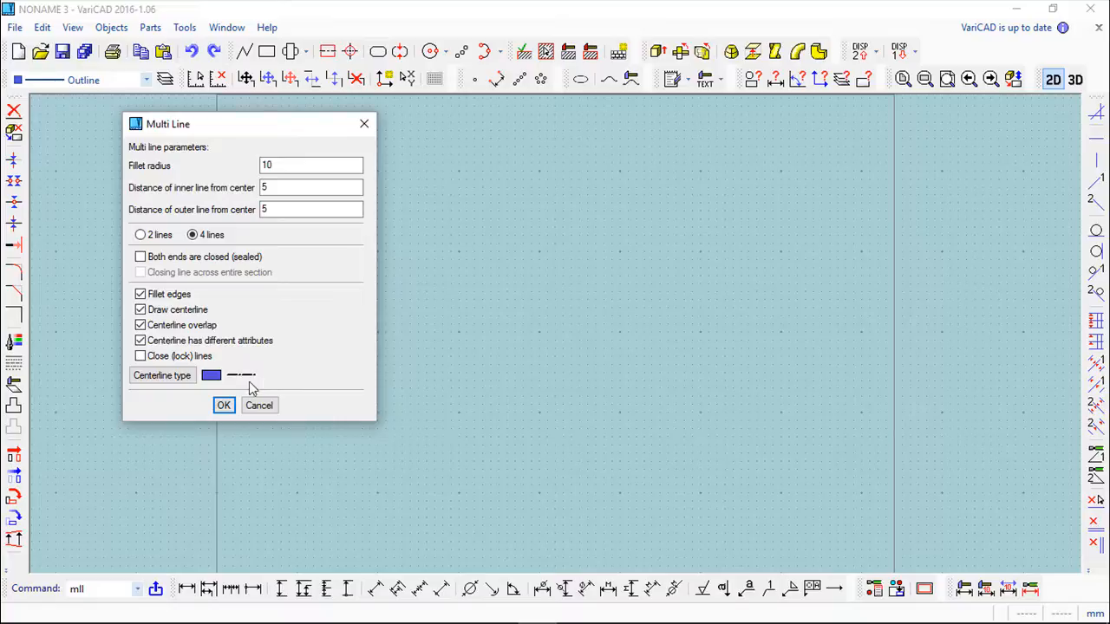
pyautogui.click(225, 406)
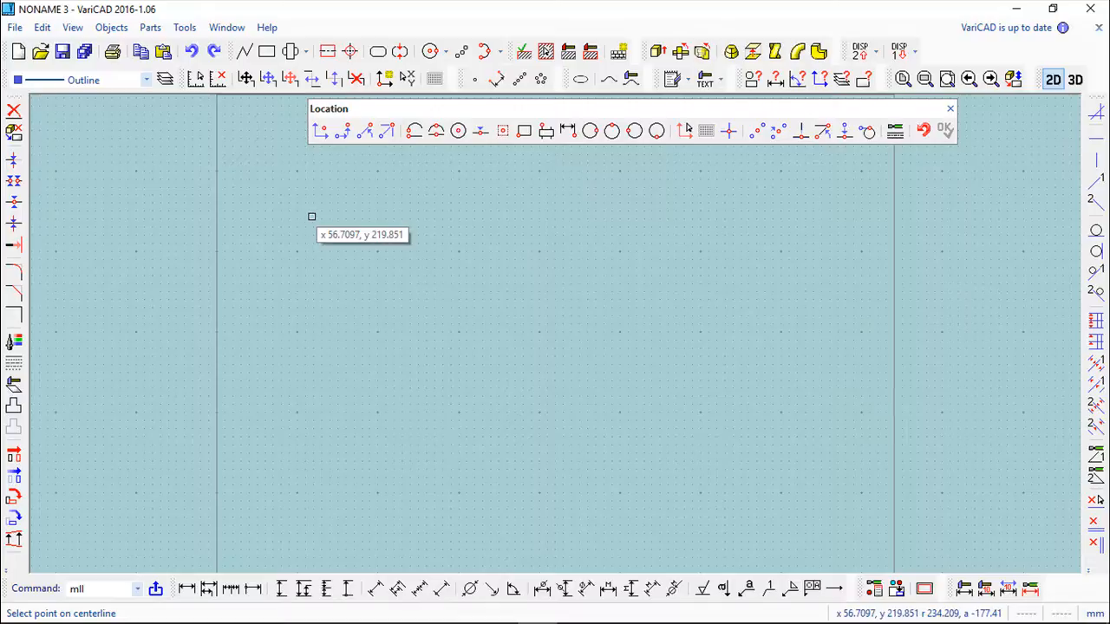
pyautogui.click(308, 219)
pyautogui.click(421, 386)
pyautogui.click(587, 387)
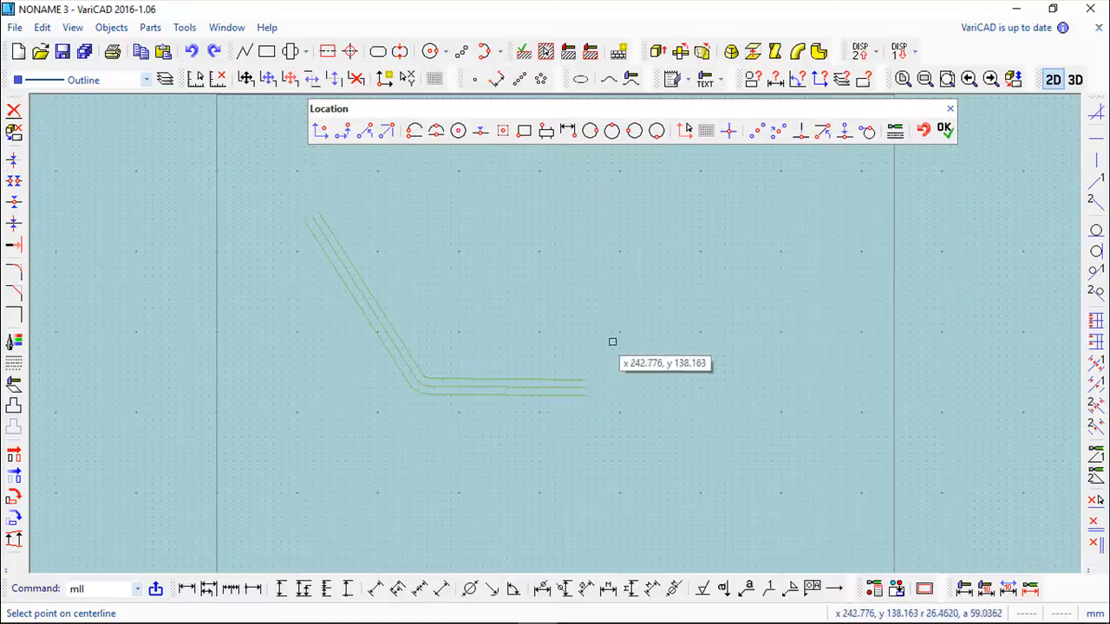
pyautogui.click(649, 286)
pyautogui.click(763, 279)
pyautogui.click(816, 372)
pyautogui.click(637, 477)
pyautogui.click(410, 499)
pyautogui.click(345, 398)
pyautogui.press('Return')
pyautogui.scroll(3, 633, 436)
pyautogui.scroll(-3, 633, 436)
# Undo the drawn multi line to clear it from the drawing.
pyautogui.click(14, 111)
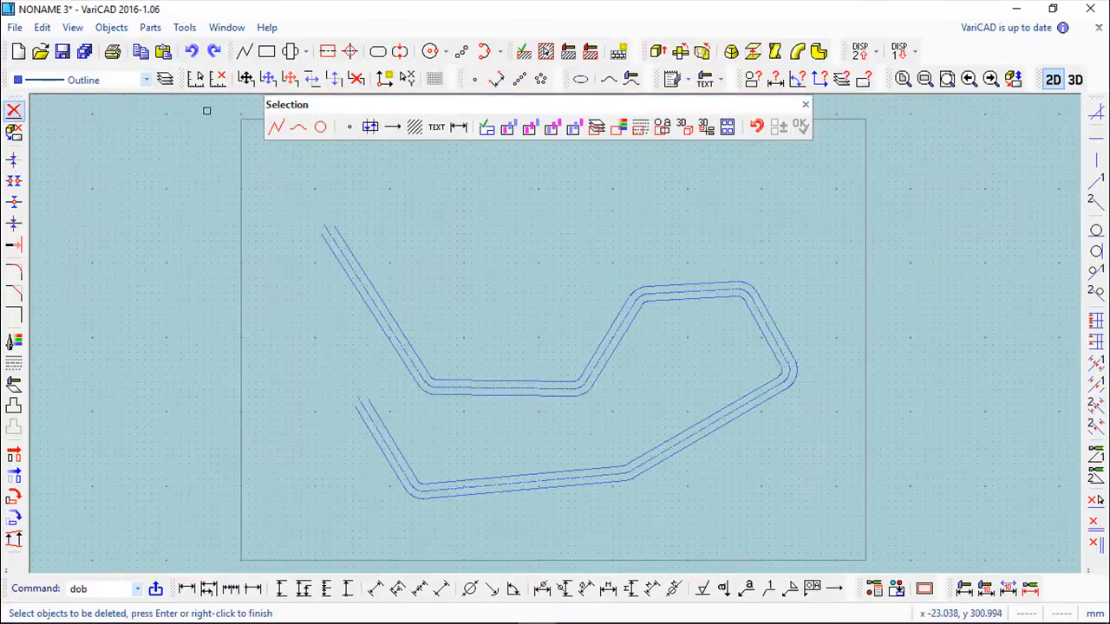
pyautogui.click(192, 53)
pyautogui.click(192, 53)
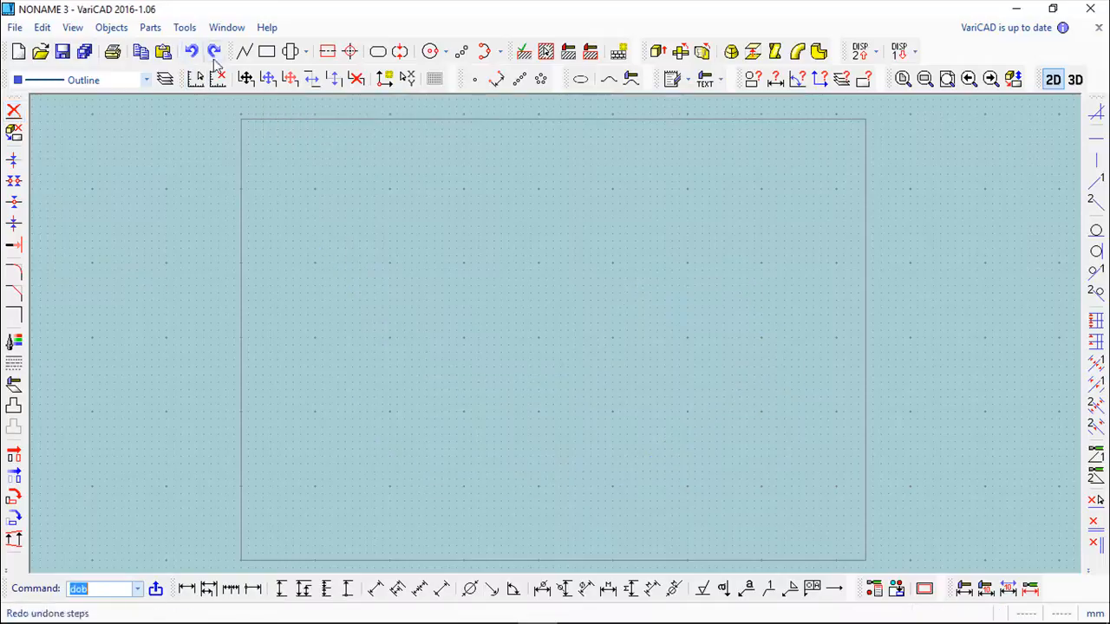
pyautogui.click(111, 27)
pyautogui.moveTo(128, 50)
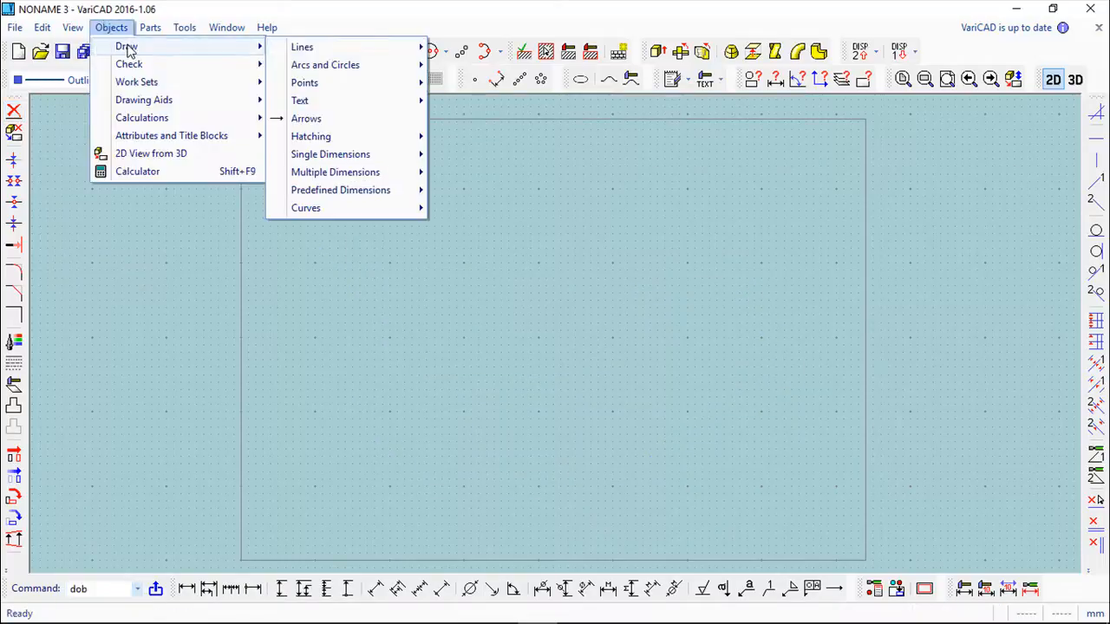
pyautogui.moveTo(312, 47)
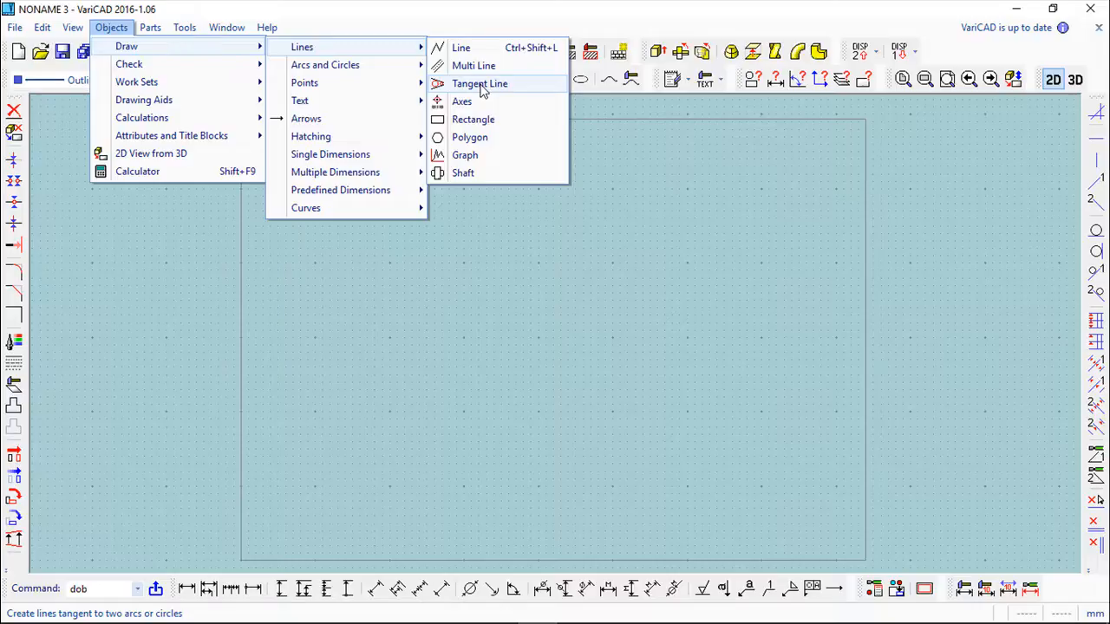
pyautogui.click(473, 15)
# Draw a small circle and a larger, separate circle to its upper right.
pyautogui.click(431, 53)
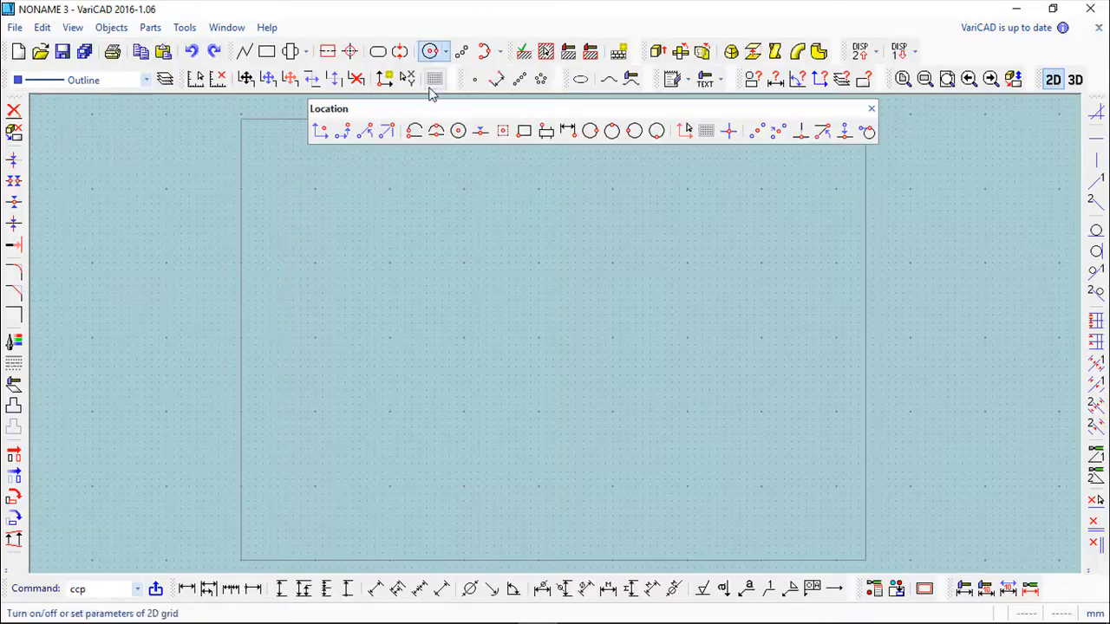
pyautogui.click(429, 295)
pyautogui.click(451, 323)
pyautogui.click(634, 241)
pyautogui.click(689, 313)
pyautogui.scroll(3, 619, 382)
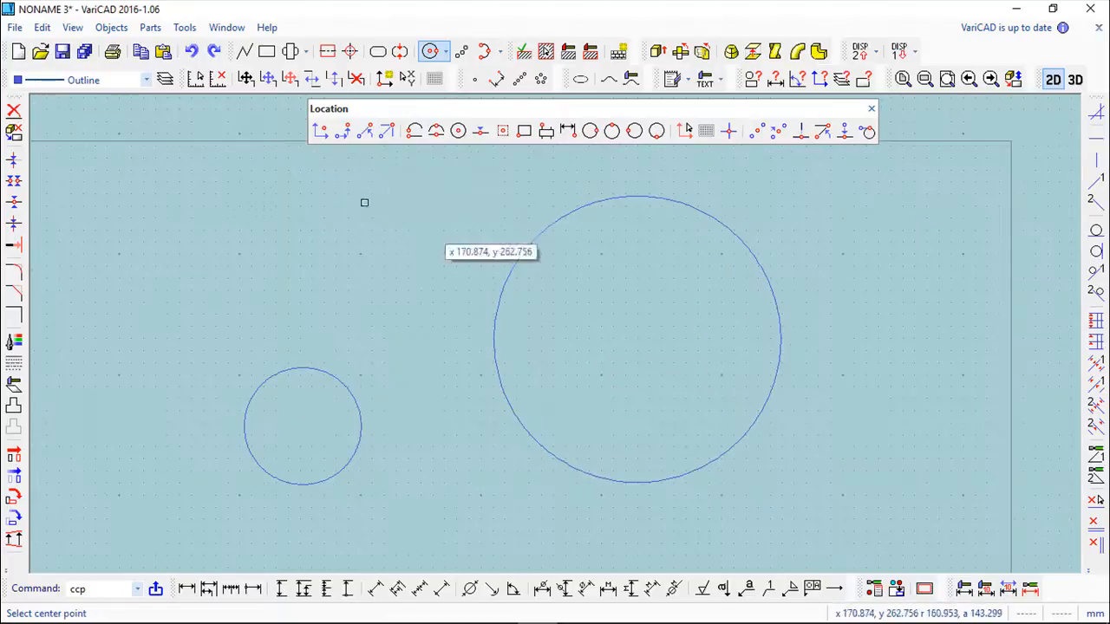
# Draw two tangent lines from the upper side of the small circle to the upper and lower sides of the large circle.
pyautogui.click(111, 28)
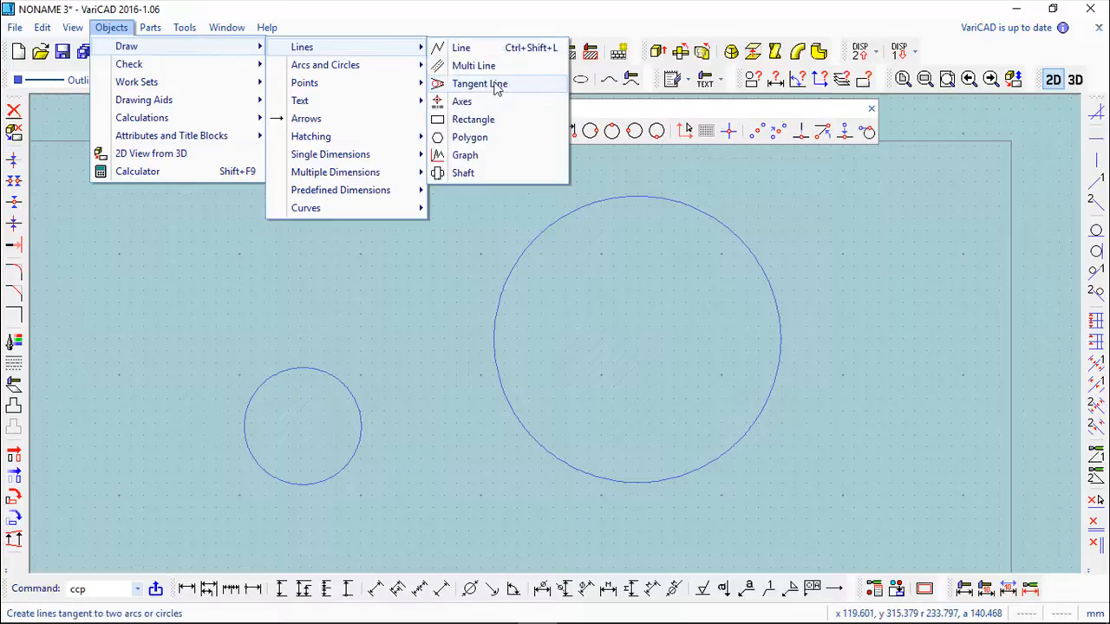
pyautogui.click(496, 83)
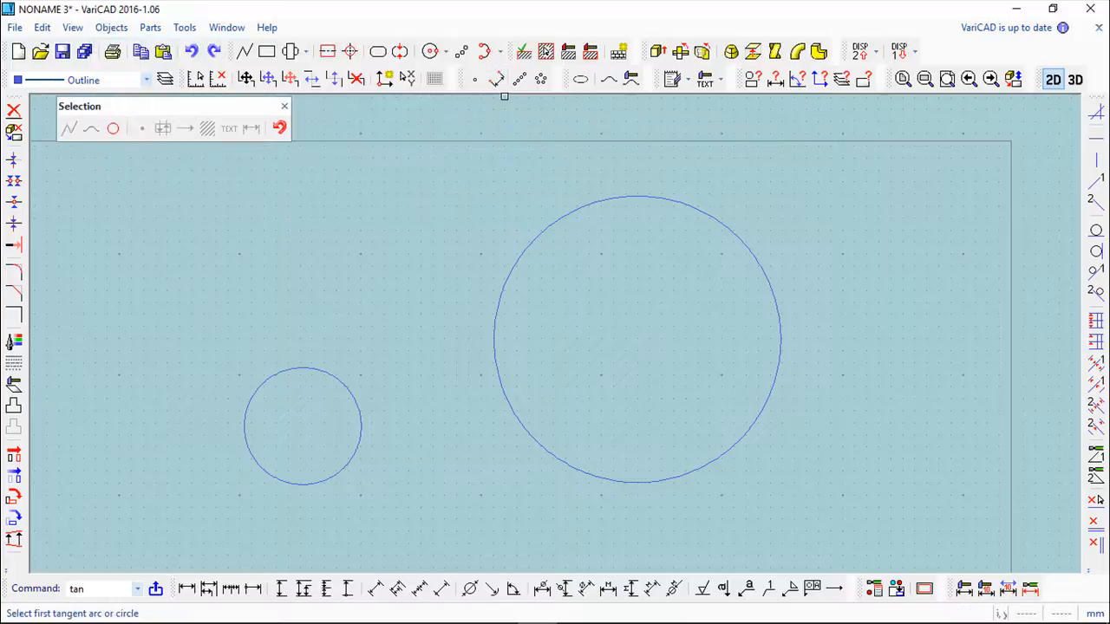
pyautogui.click(290, 370)
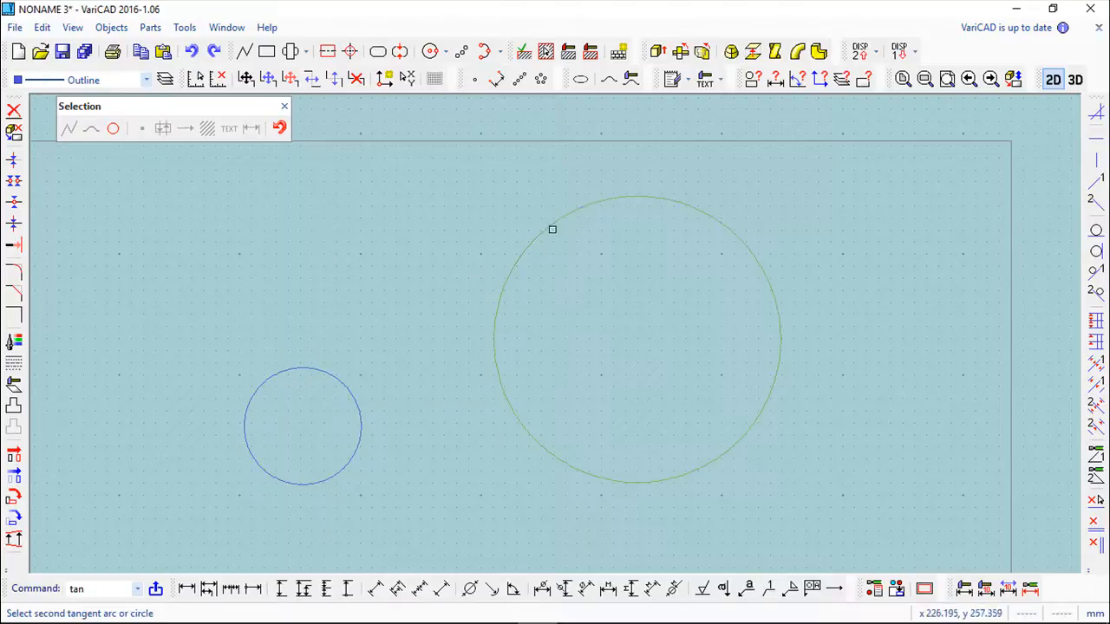
pyautogui.click(608, 200)
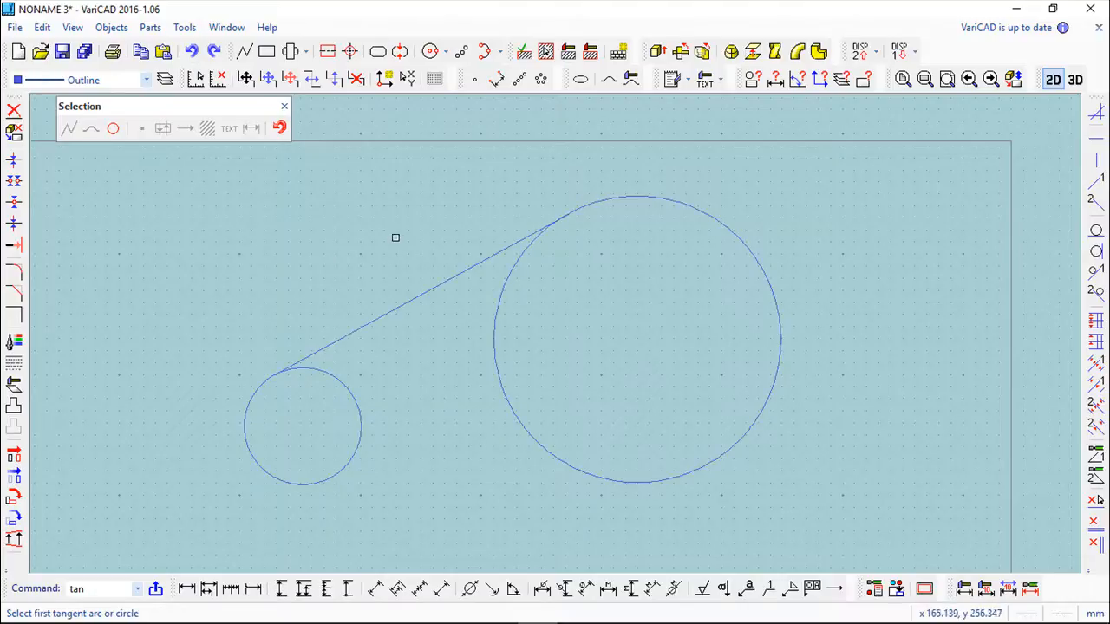
pyautogui.click(340, 379)
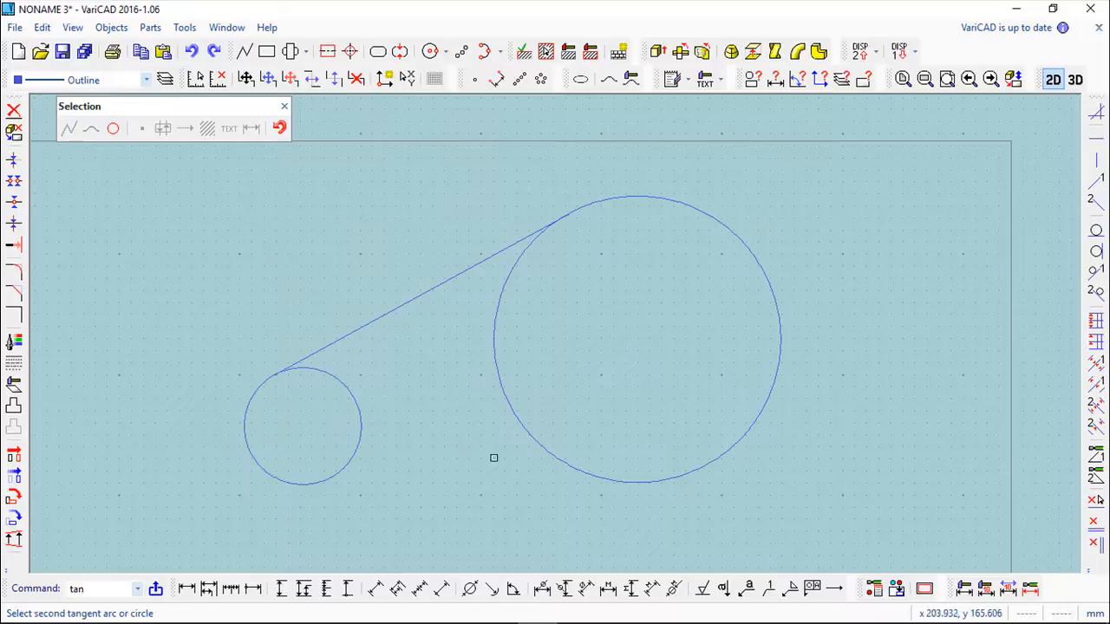
pyautogui.click(597, 482)
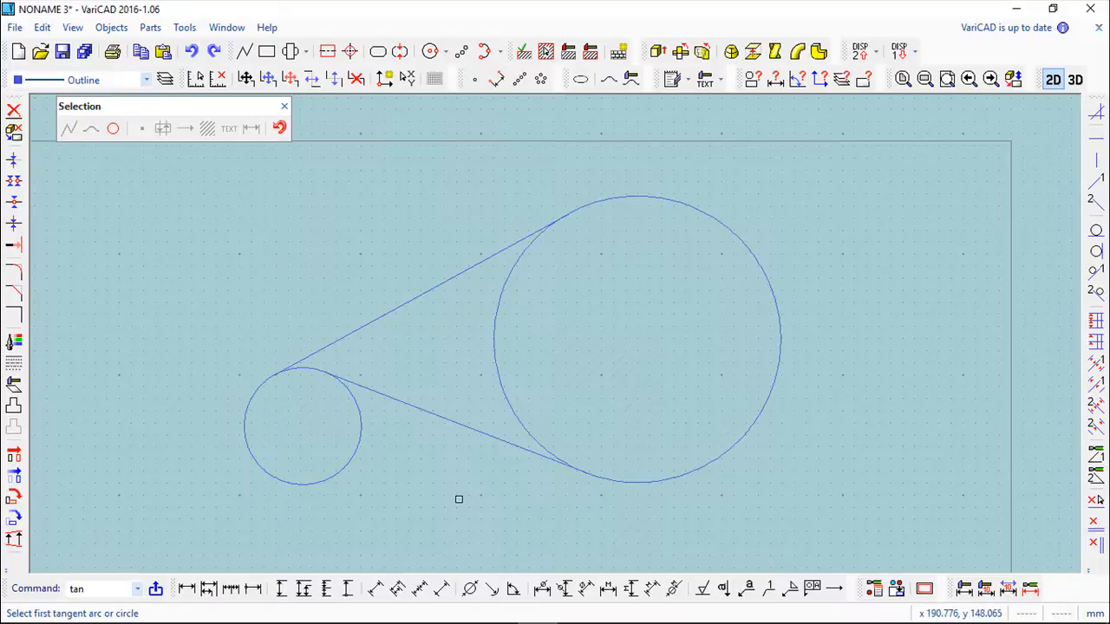
pyautogui.click(286, 107)
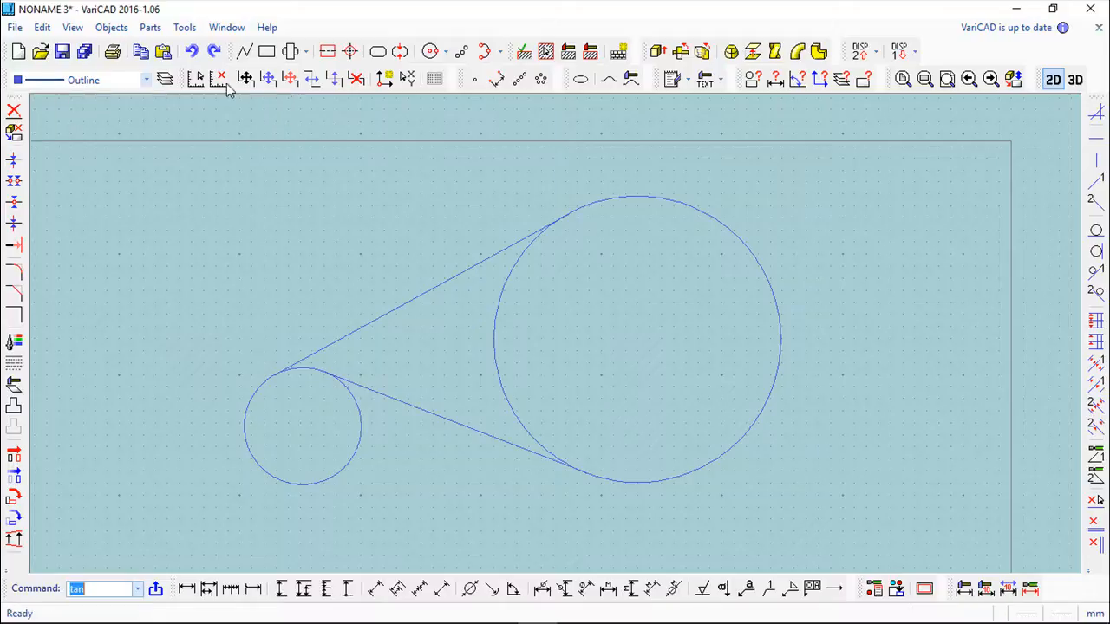
# Add crossed axes to the large circle using Axis by circle.
pyautogui.click(110, 29)
pyautogui.moveTo(129, 47)
pyautogui.moveTo(357, 48)
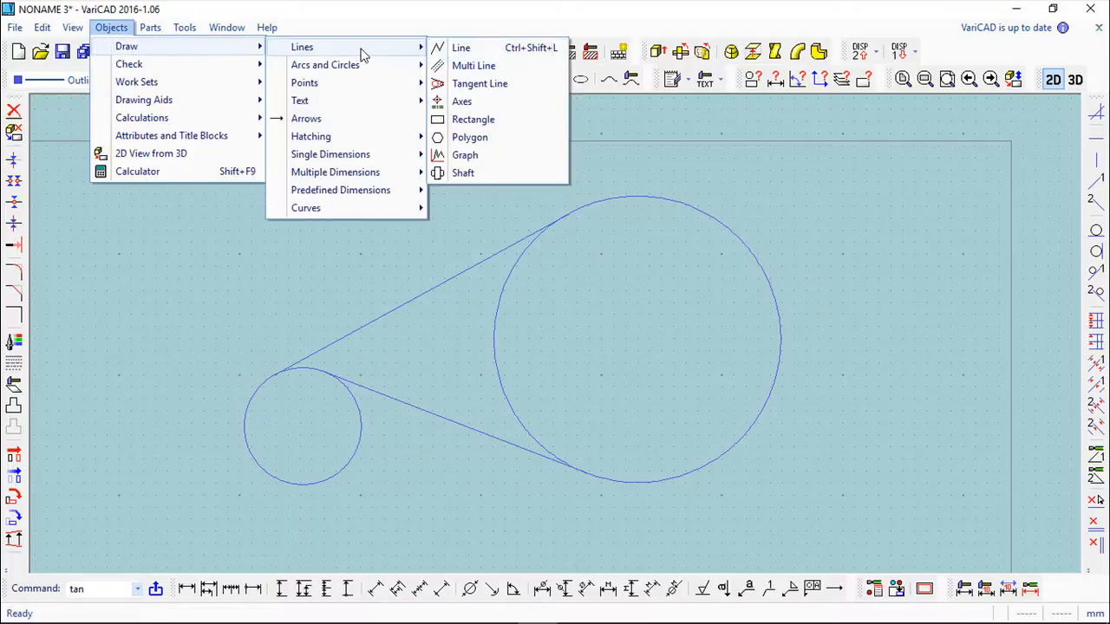
pyautogui.click(462, 103)
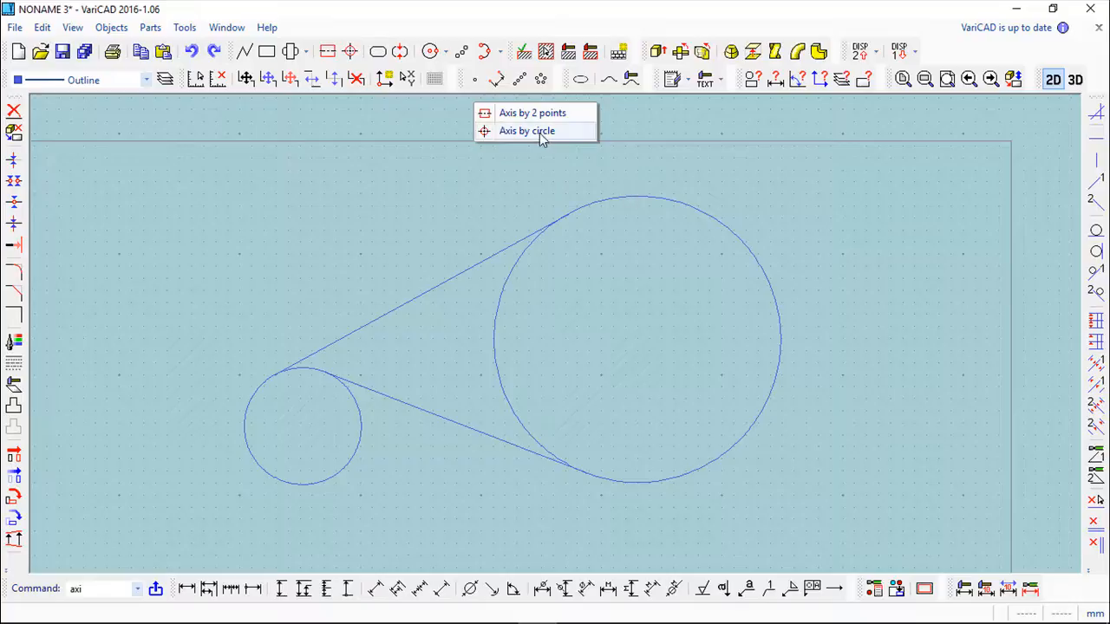
pyautogui.click(539, 133)
pyautogui.click(662, 198)
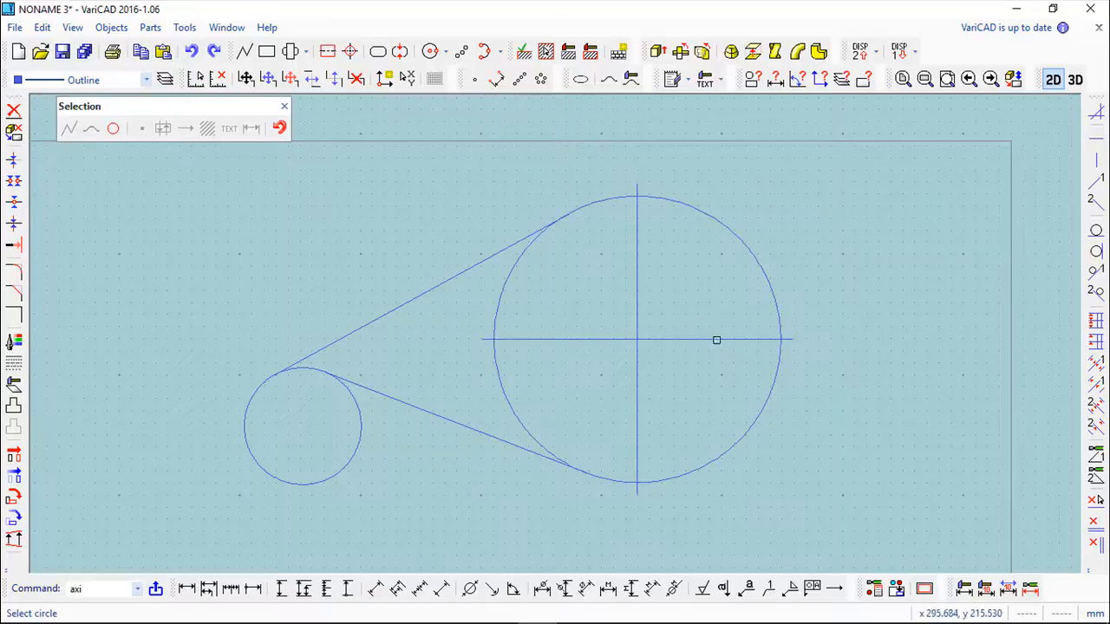
pyautogui.scroll(1, 810, 351)
pyautogui.scroll(1, 812, 343)
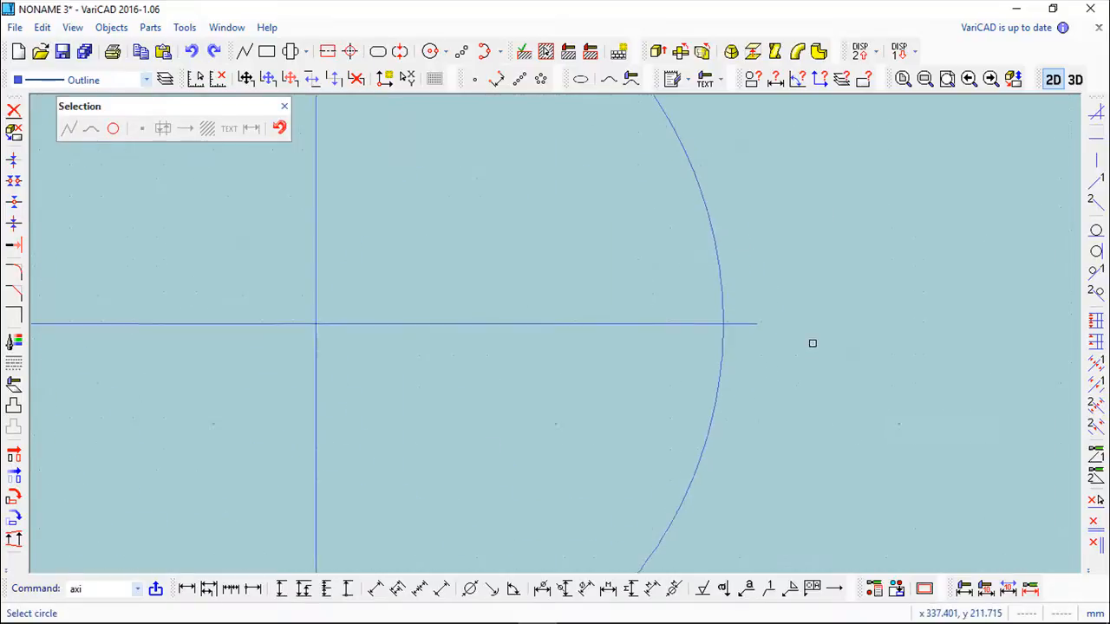
pyautogui.scroll(-1, 473, 320)
pyautogui.moveTo(471, 320)
pyautogui.mouseDown(button='middle')
pyautogui.moveTo(528, 302)
pyautogui.moveTo(583, 309)
pyautogui.mouseUp(button='middle')
pyautogui.scroll(-1, 582, 309)
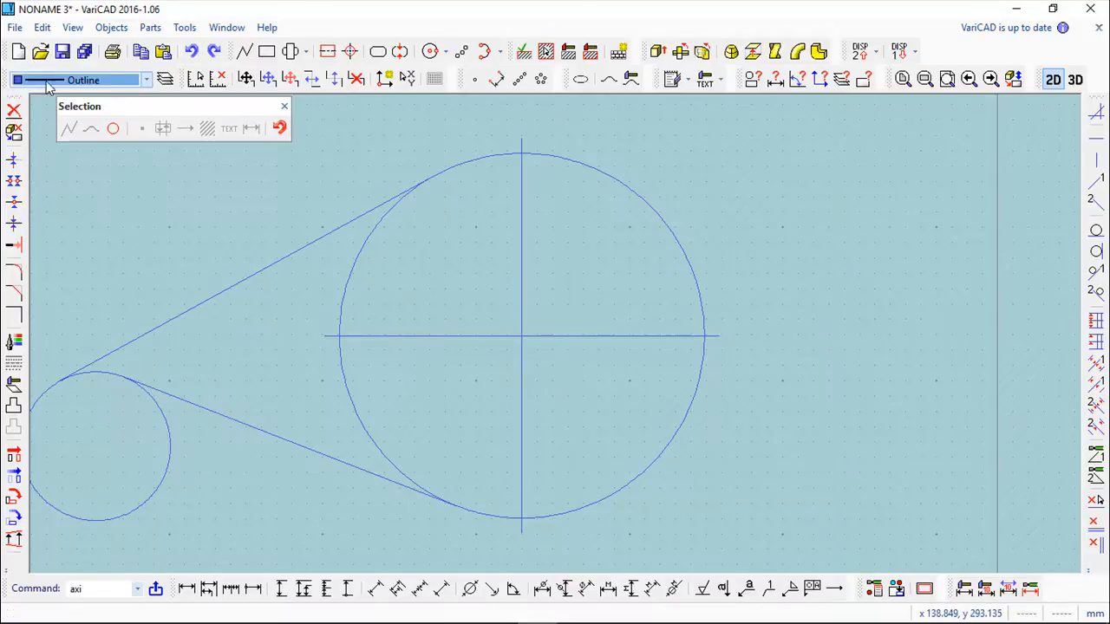
# Make Axis the current layer and add crossed axes to the small circle using Axis by circle.
pyautogui.click(148, 80)
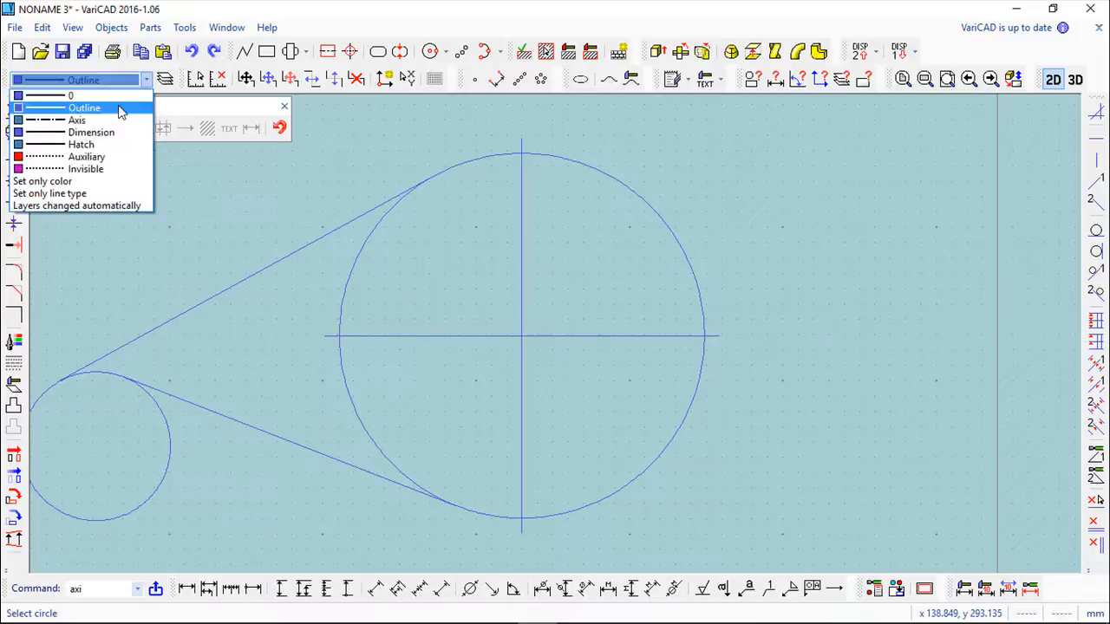
pyautogui.click(78, 123)
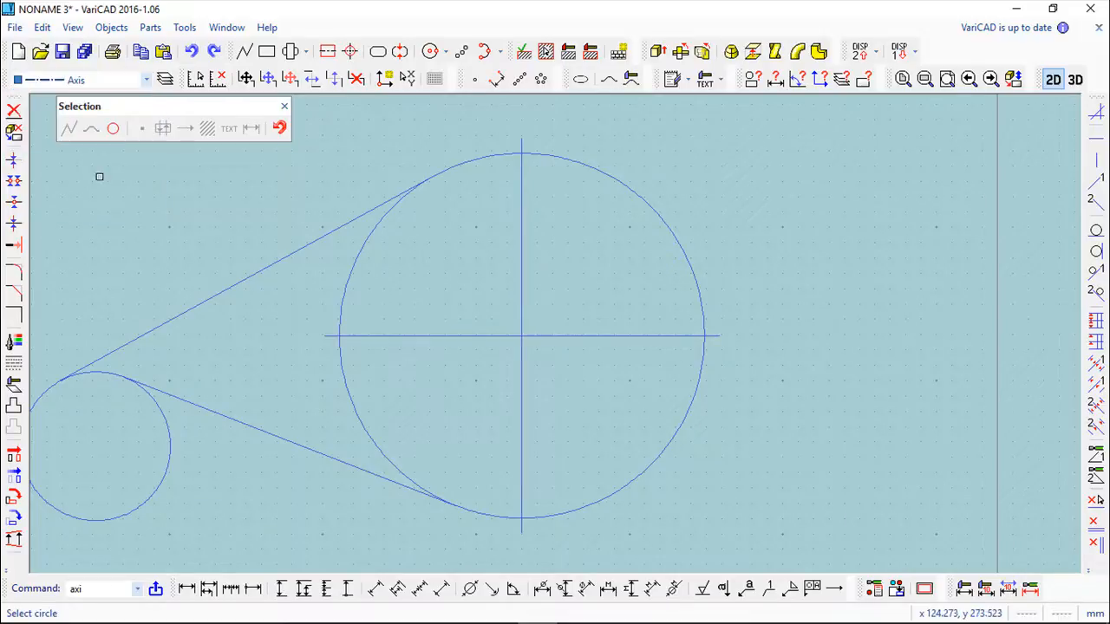
pyautogui.click(111, 27)
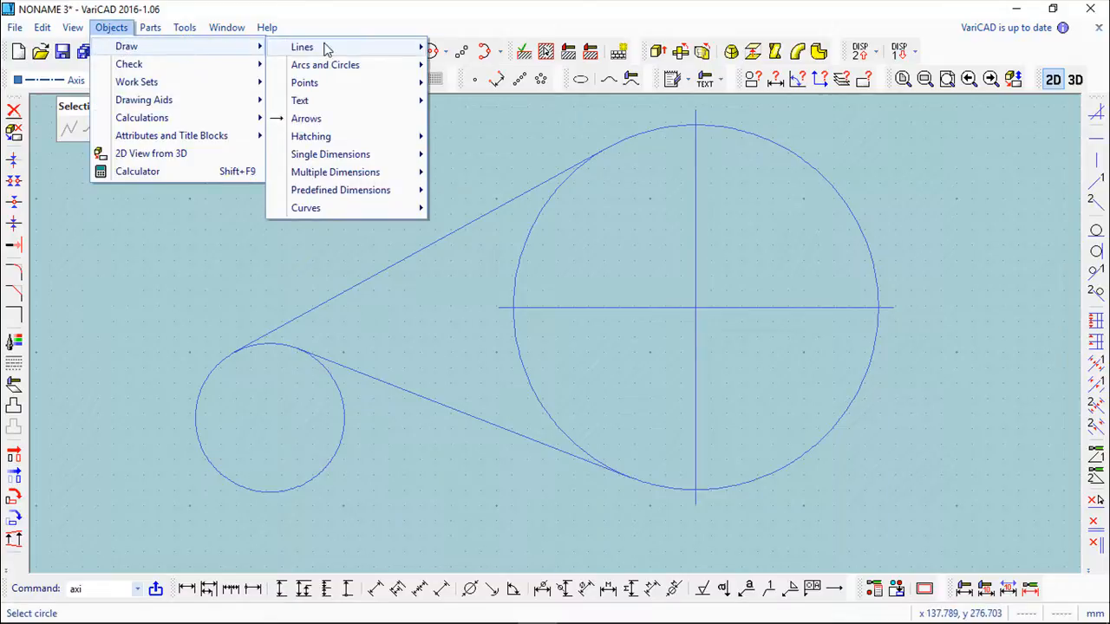
pyautogui.moveTo(323, 46)
pyautogui.click(468, 106)
pyautogui.click(538, 129)
pyautogui.click(345, 418)
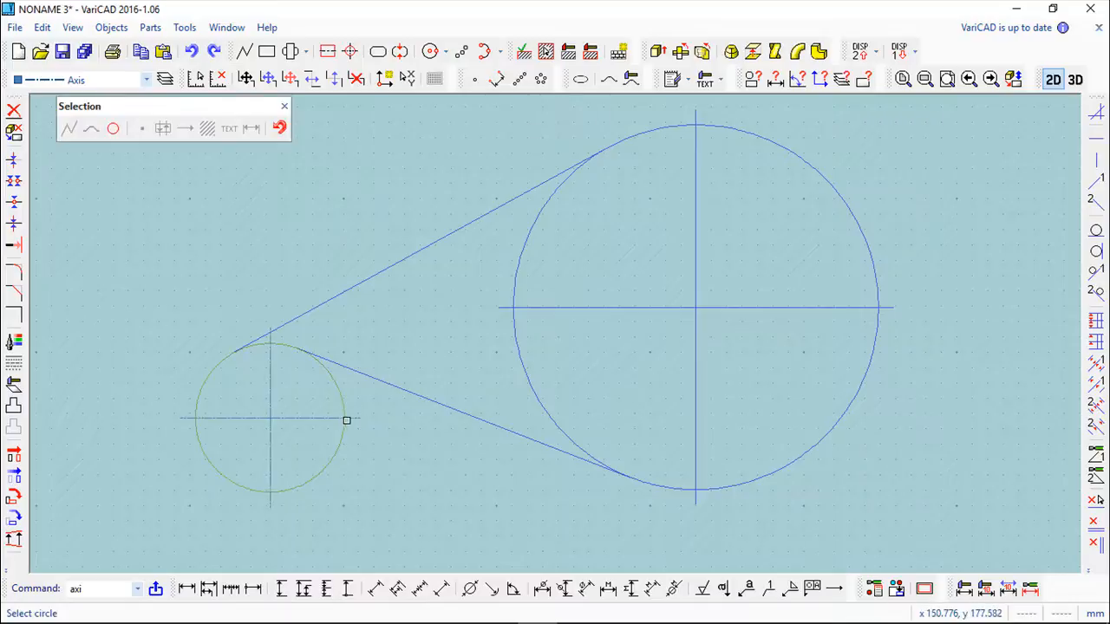
pyautogui.scroll(2, 376, 418)
pyautogui.scroll(-3, 283, 411)
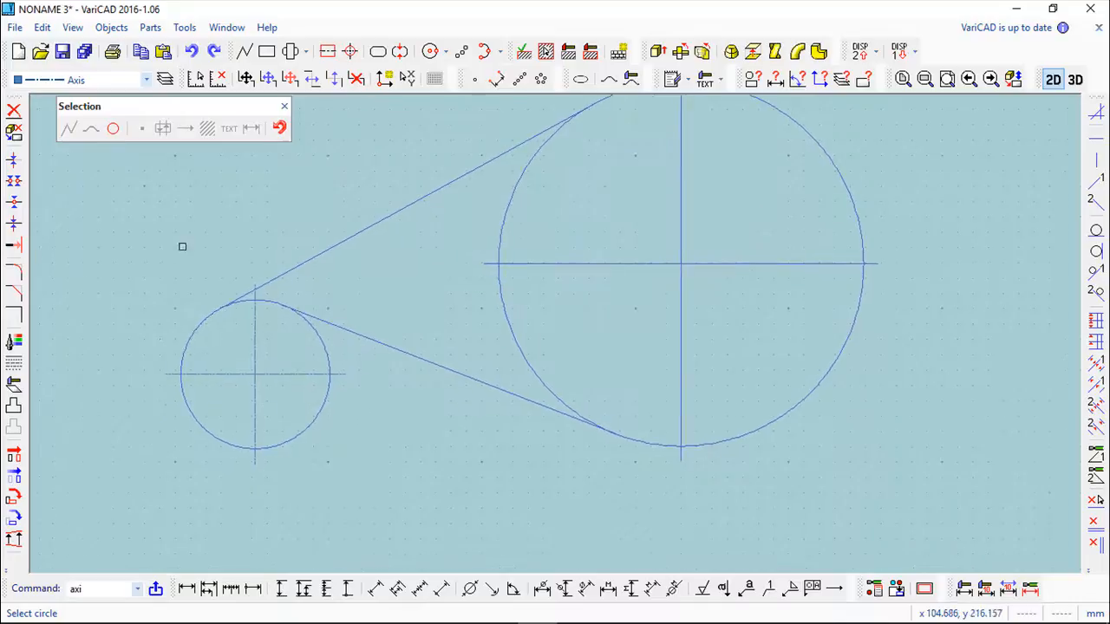
# Return the current layer to Outline and draw a rectangle by two corners to the upper left of the small circle.
pyautogui.click(104, 79)
pyautogui.click(97, 107)
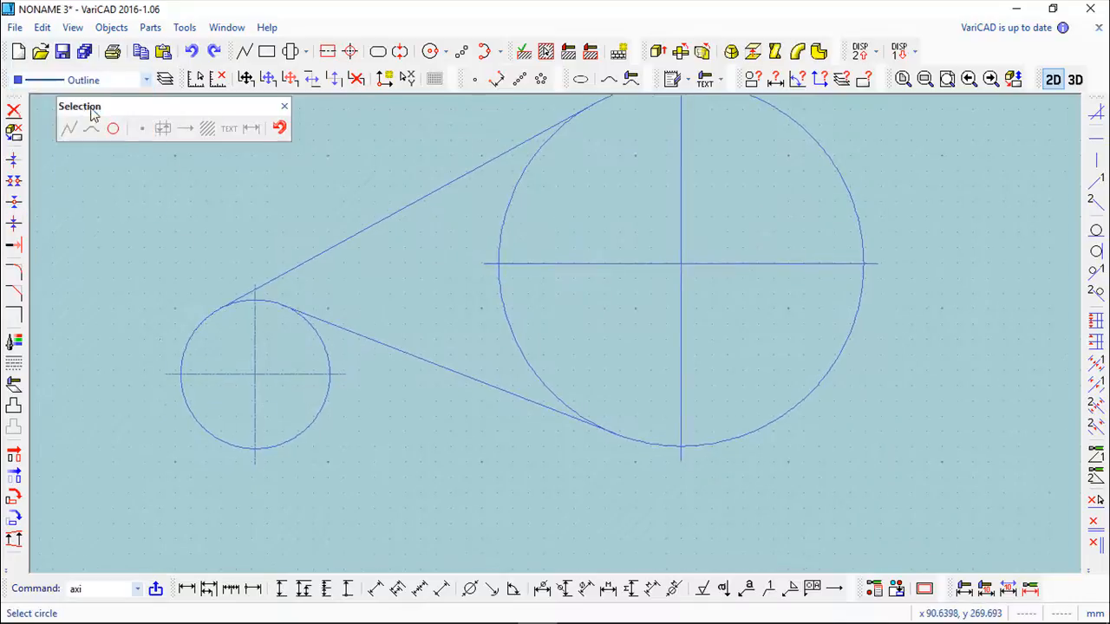
pyautogui.click(266, 51)
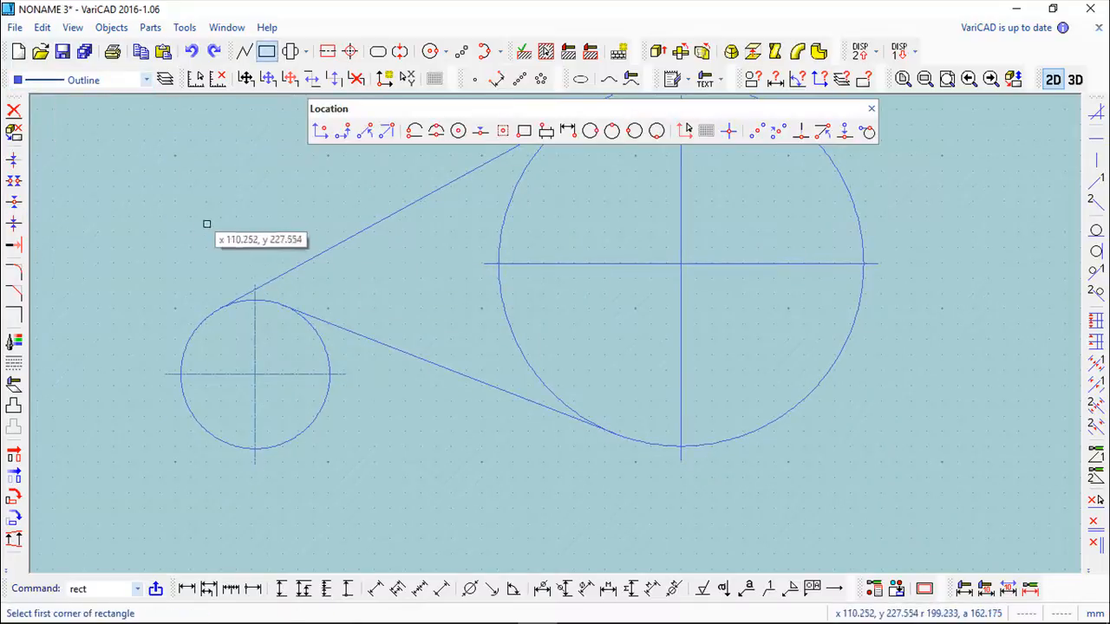
pyautogui.scroll(-1, 201, 223)
pyautogui.click(103, 165)
pyautogui.click(208, 237)
pyautogui.moveTo(233, 223); pyautogui.dragTo(437, 287, button='middle')
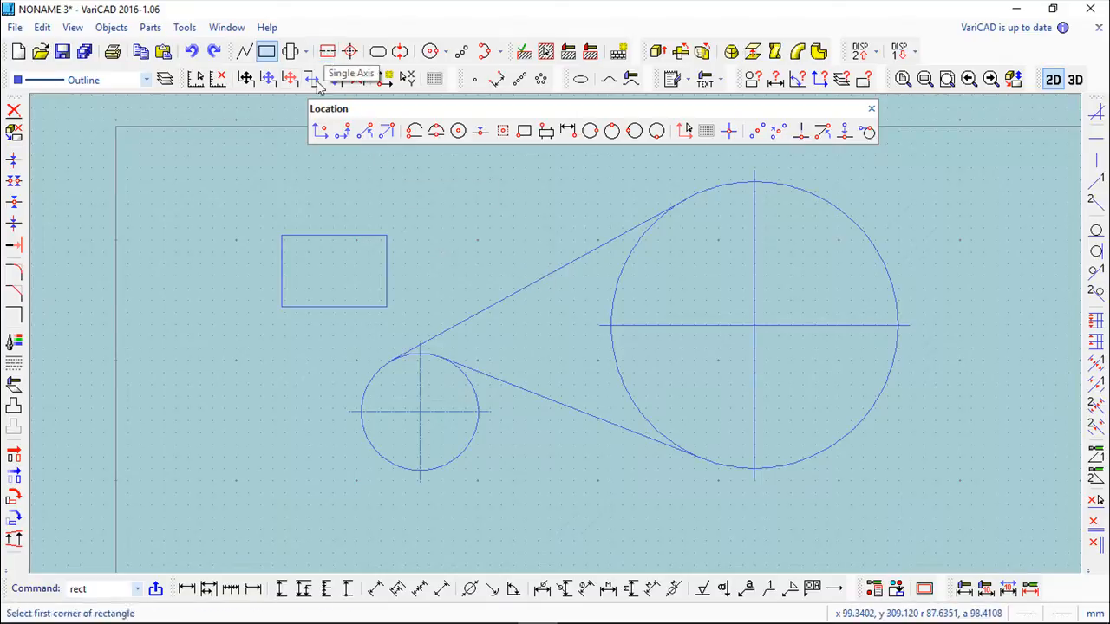
# Add a horizontal centre axis across the rectangle between its two vertical sides using Axis by 2 points.
pyautogui.click(111, 26)
pyautogui.moveTo(125, 48)
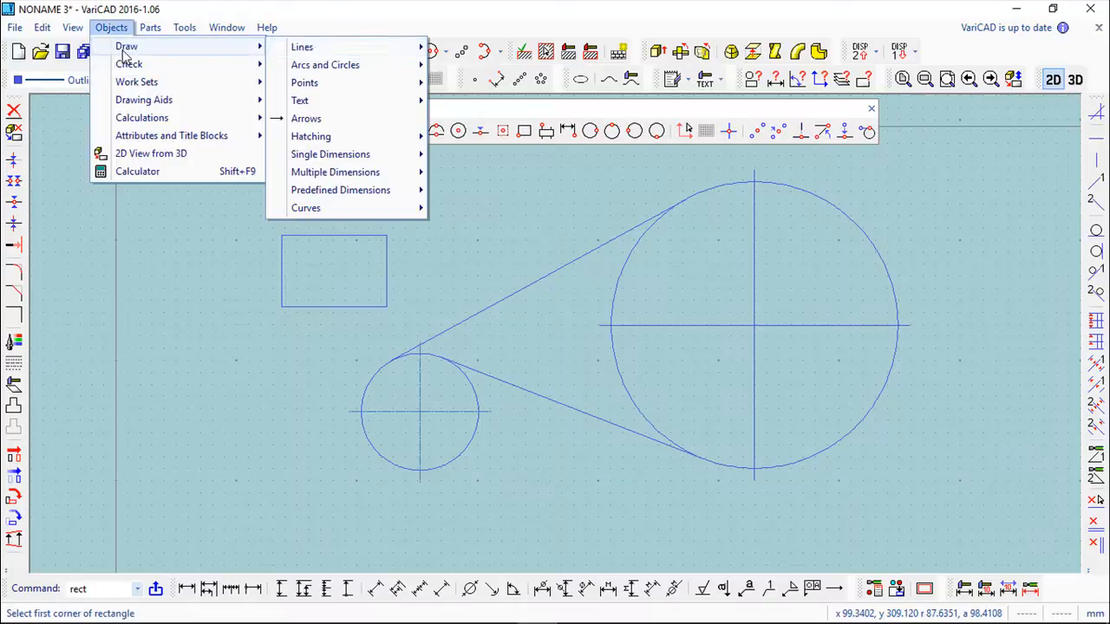
pyautogui.moveTo(310, 46)
pyautogui.click(468, 104)
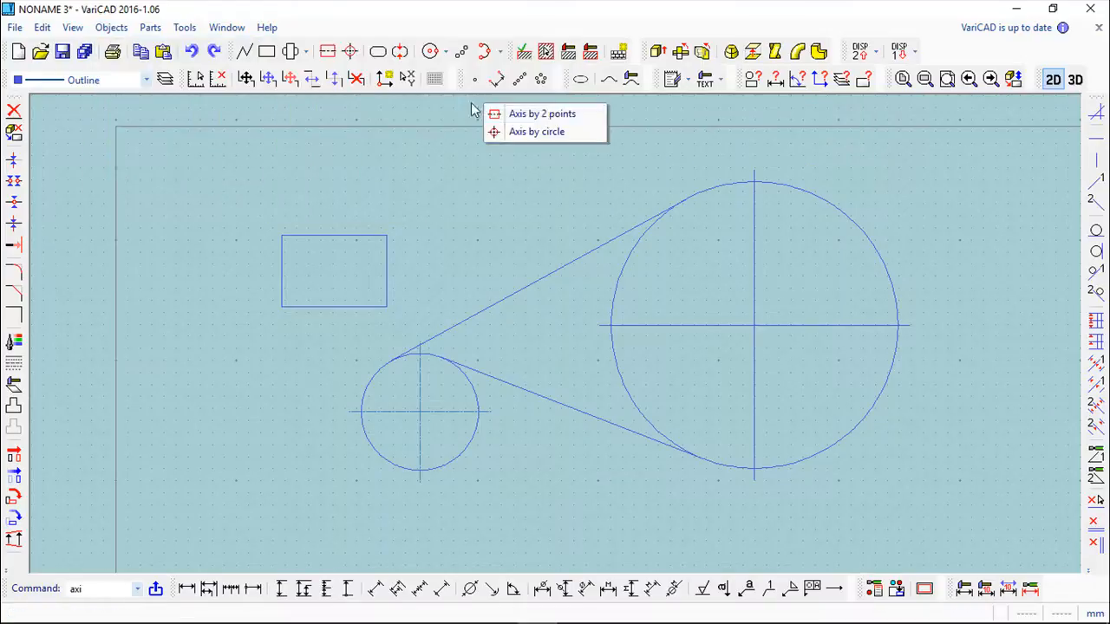
pyautogui.click(536, 117)
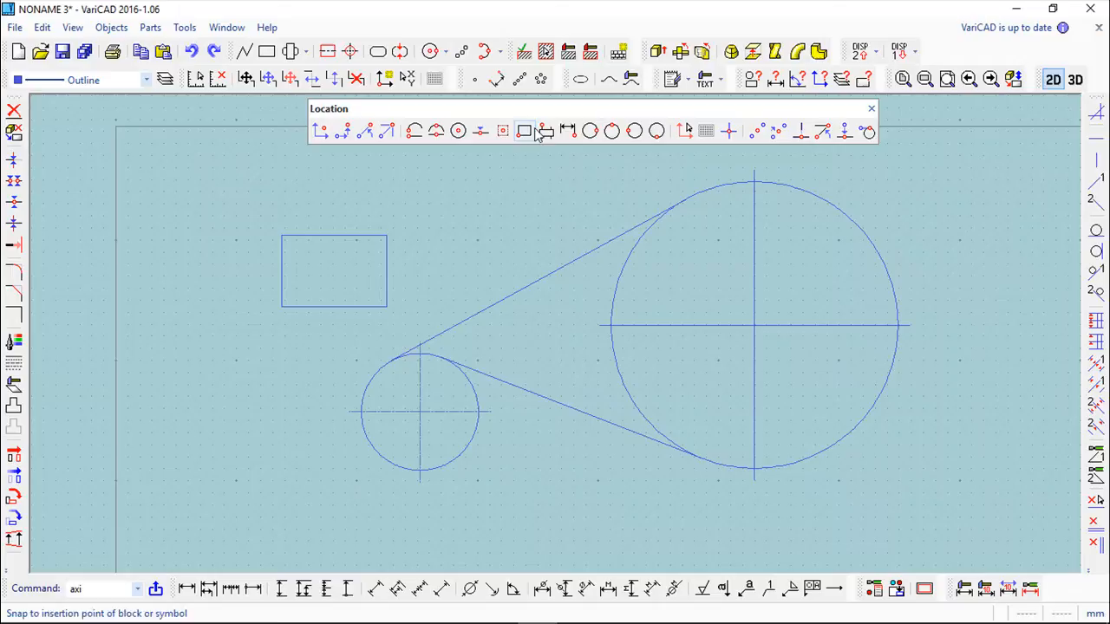
pyautogui.click(280, 269)
pyautogui.click(387, 270)
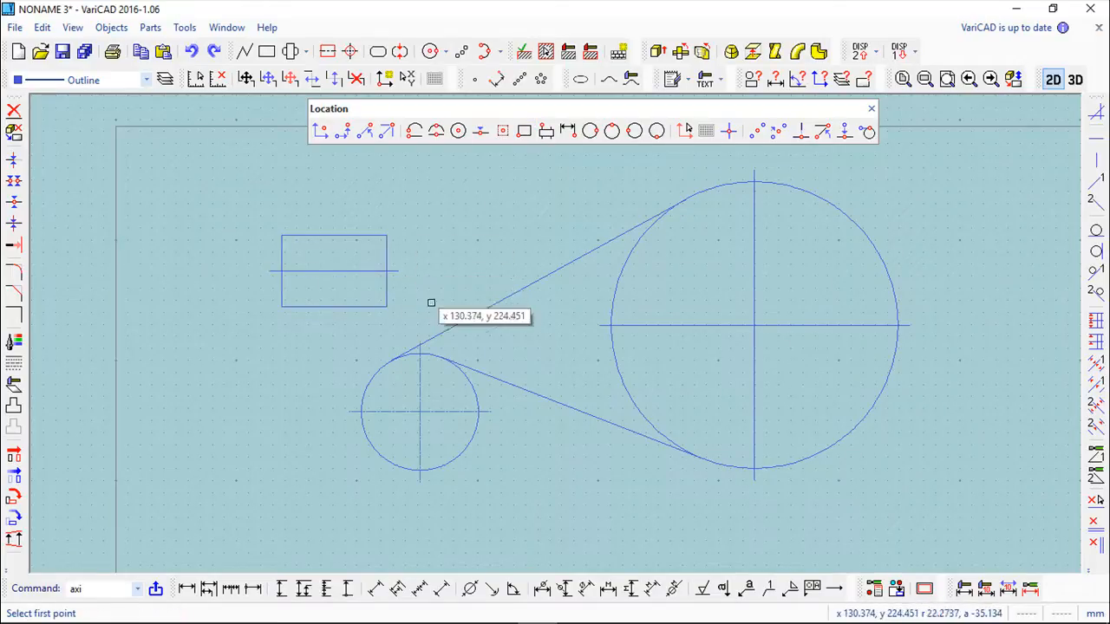
pyautogui.click(872, 108)
# Draw a second rectangle, about 66 by 40 mm, by two corners just to the left of the small circle.
pyautogui.click(111, 27)
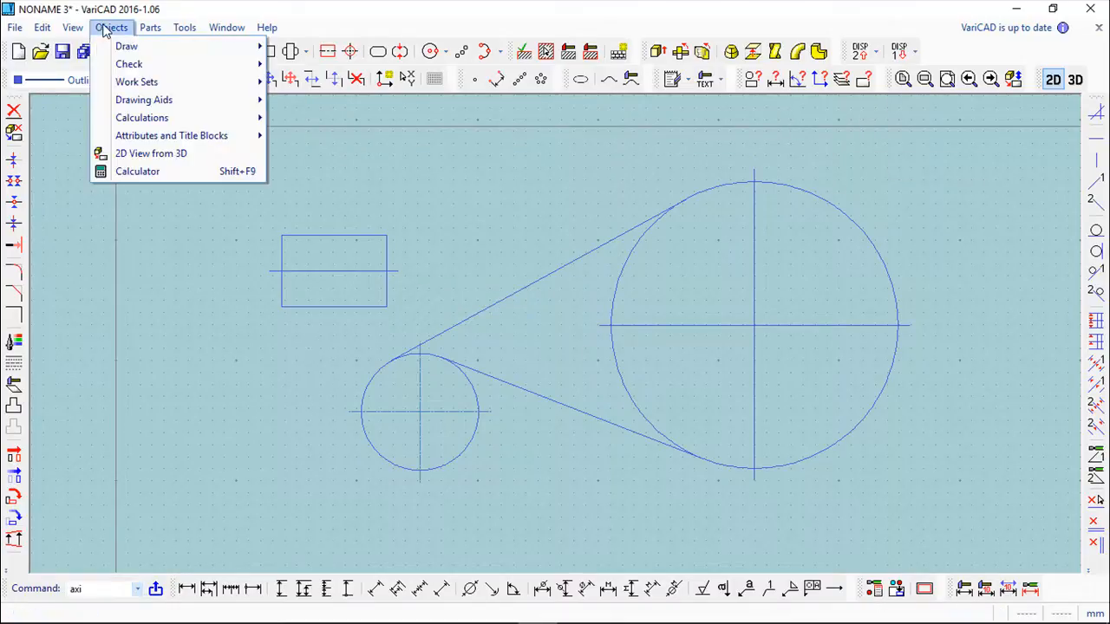
pyautogui.moveTo(131, 51)
pyautogui.moveTo(365, 50)
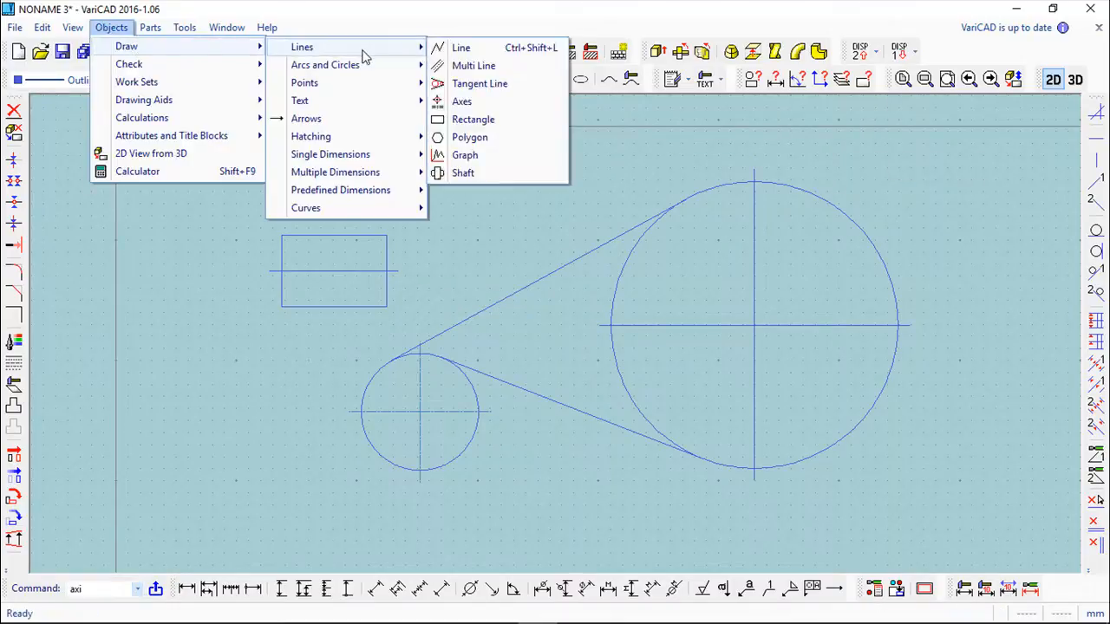
pyautogui.click(473, 120)
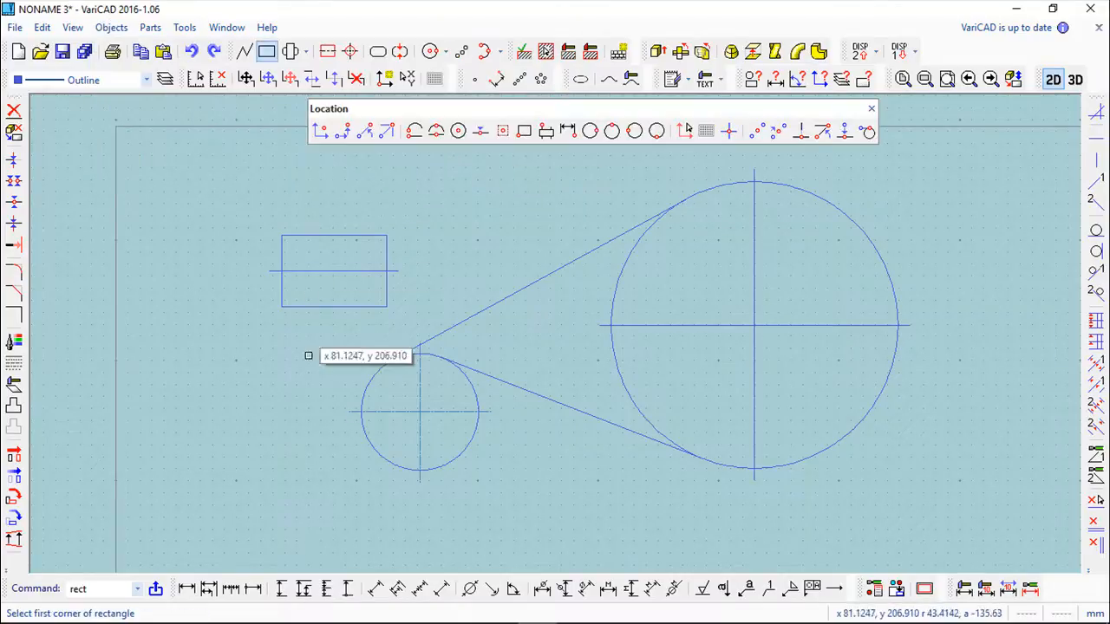
pyautogui.click(182, 431)
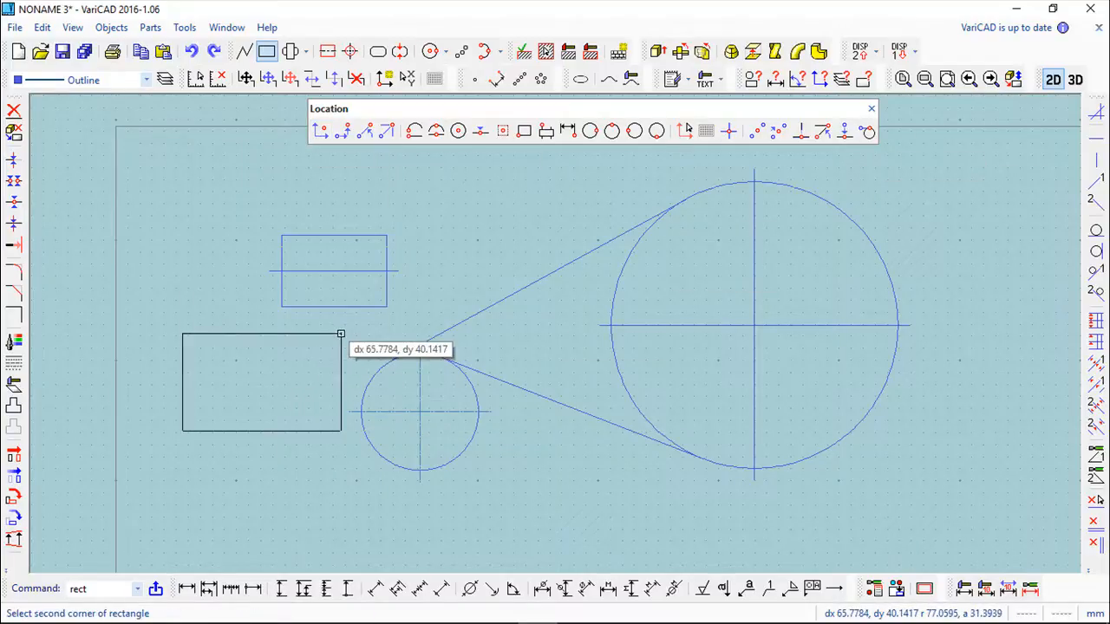
pyautogui.click(340, 334)
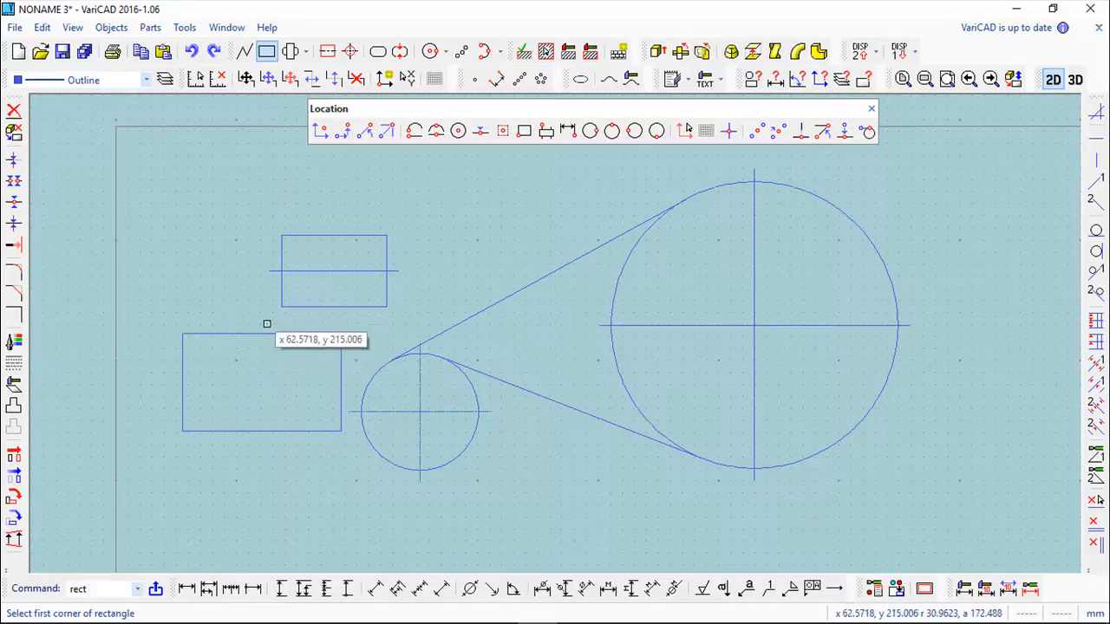
pyautogui.click(139, 48)
# Draw a polygon with 5 vertices, leading circle radius 24 placed inside and orientation At edge, above the upper tangent line.
pyautogui.click(111, 27)
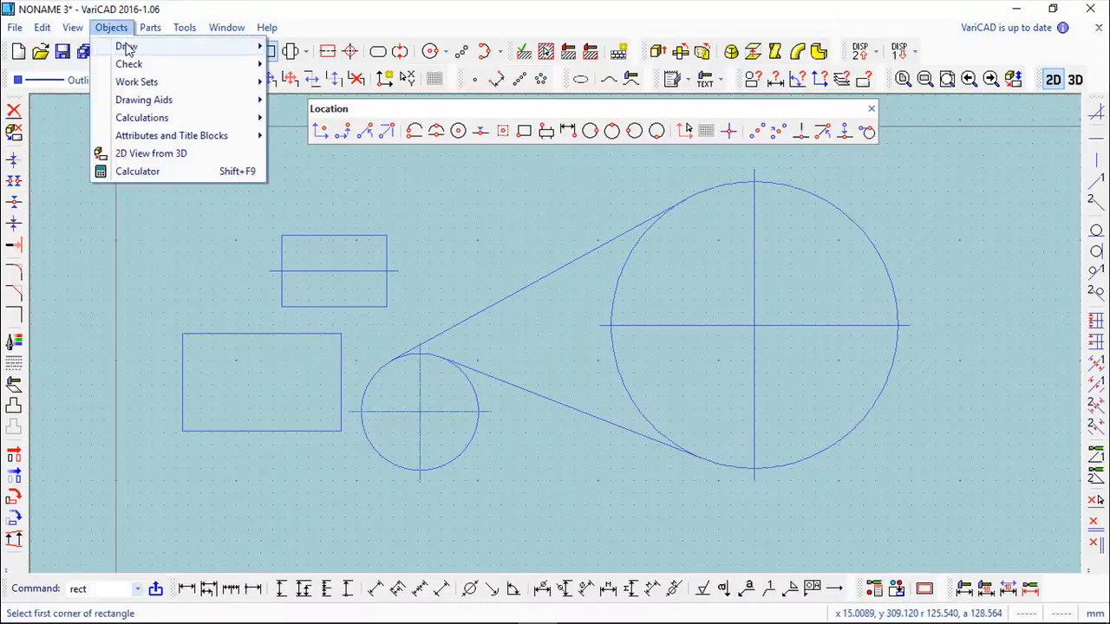
pyautogui.moveTo(126, 46)
pyautogui.moveTo(325, 53)
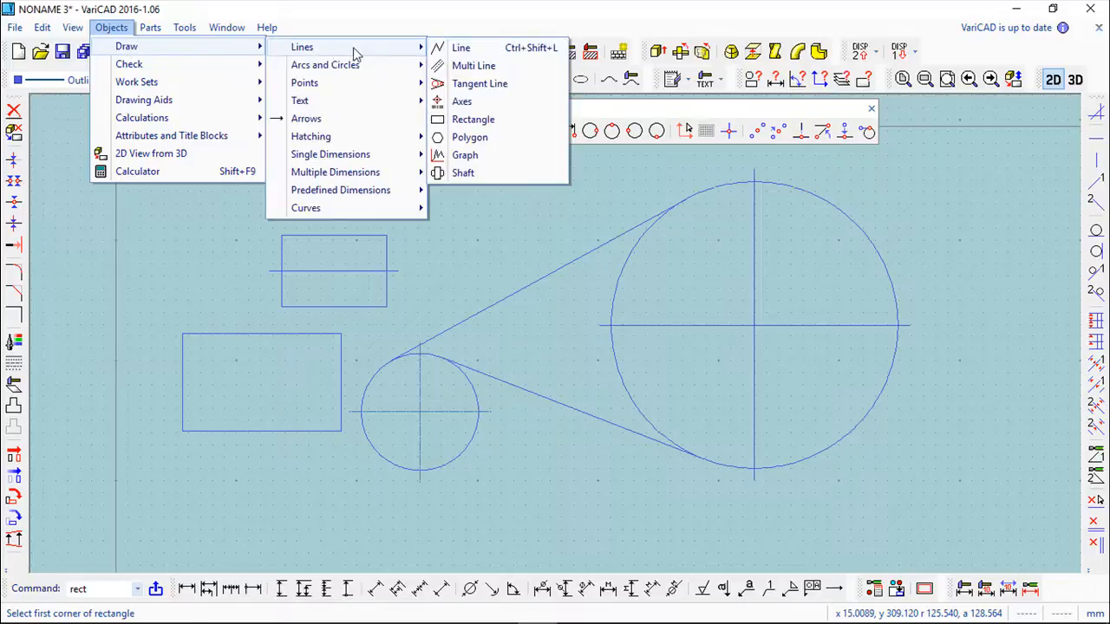
pyautogui.click(470, 139)
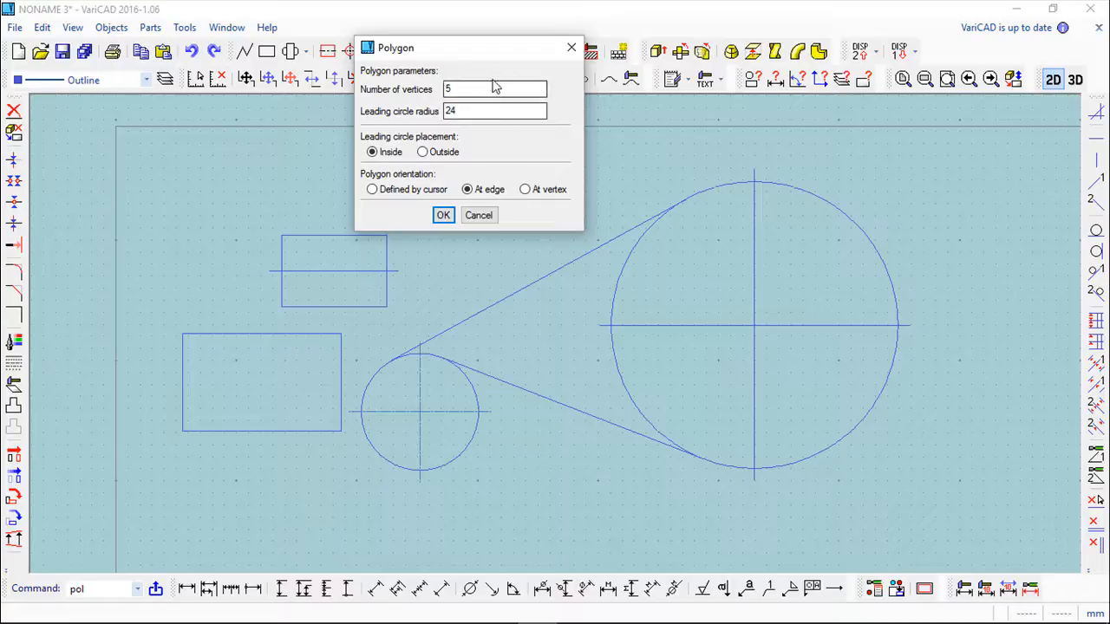
pyautogui.moveTo(488, 47); pyautogui.dragTo(467, 113)
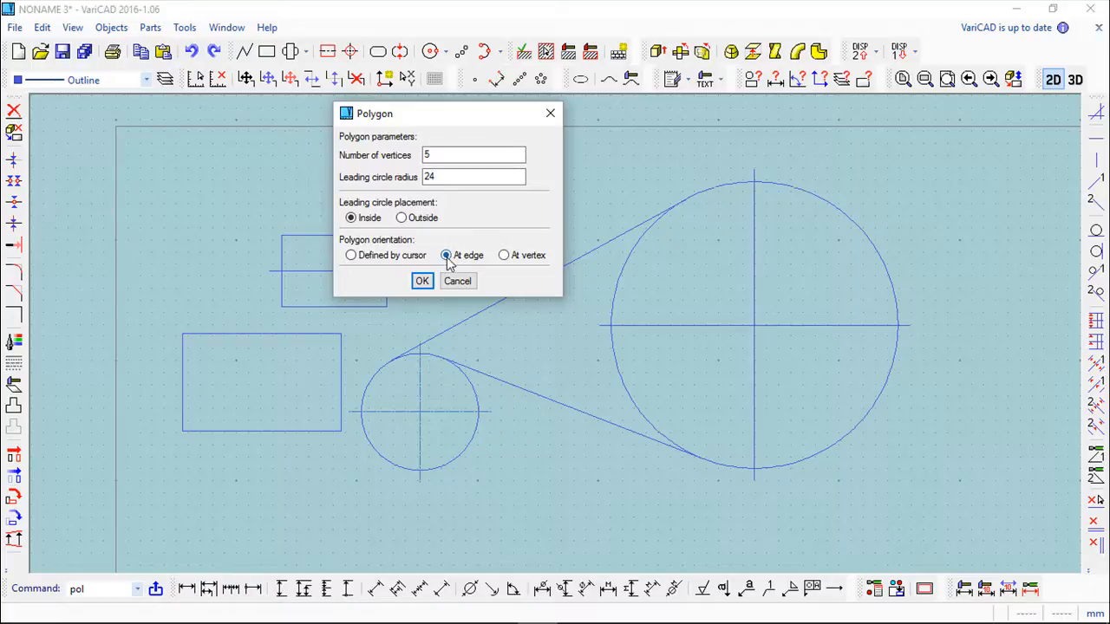
pyautogui.click(421, 281)
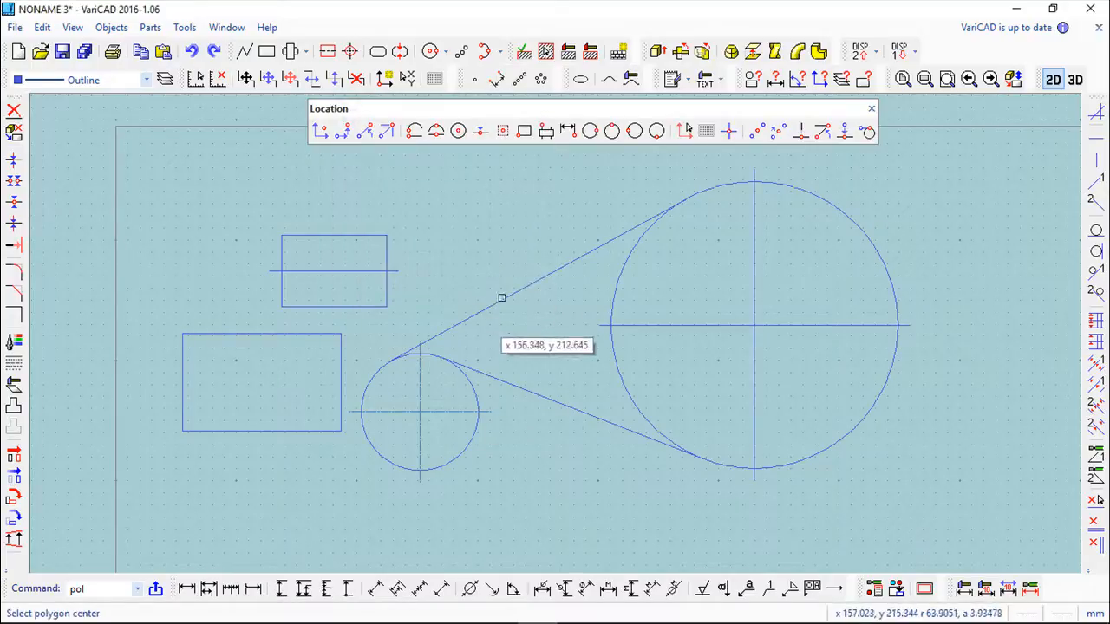
pyautogui.click(497, 226)
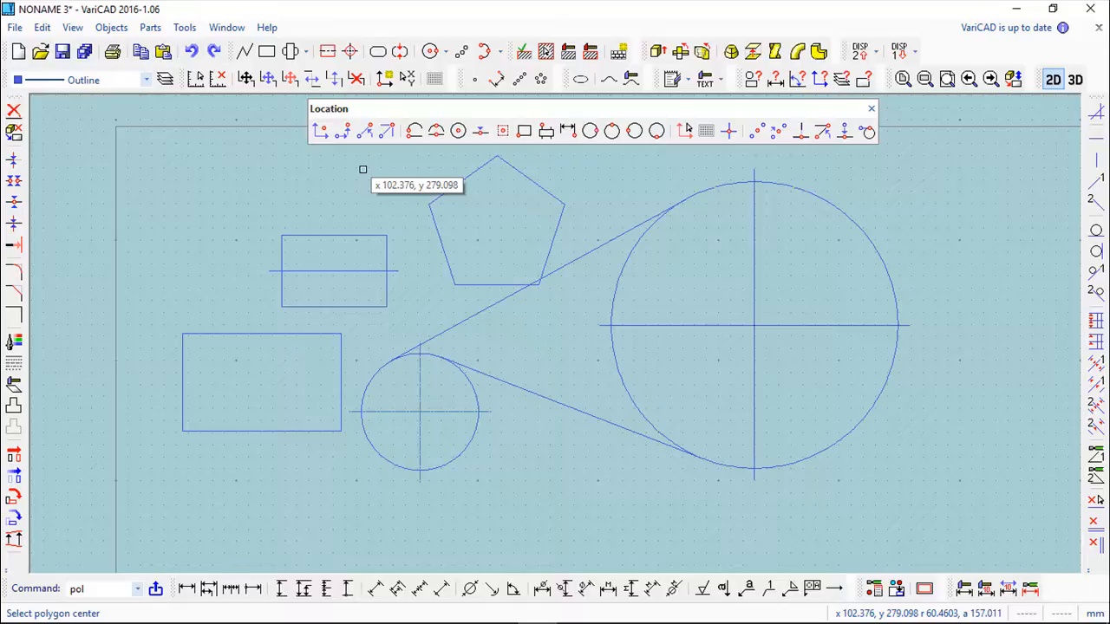
# Draw a second pentagon with the orientation set to At vertex, below the lower tangent line between the two circles.
pyautogui.click(541, 467)
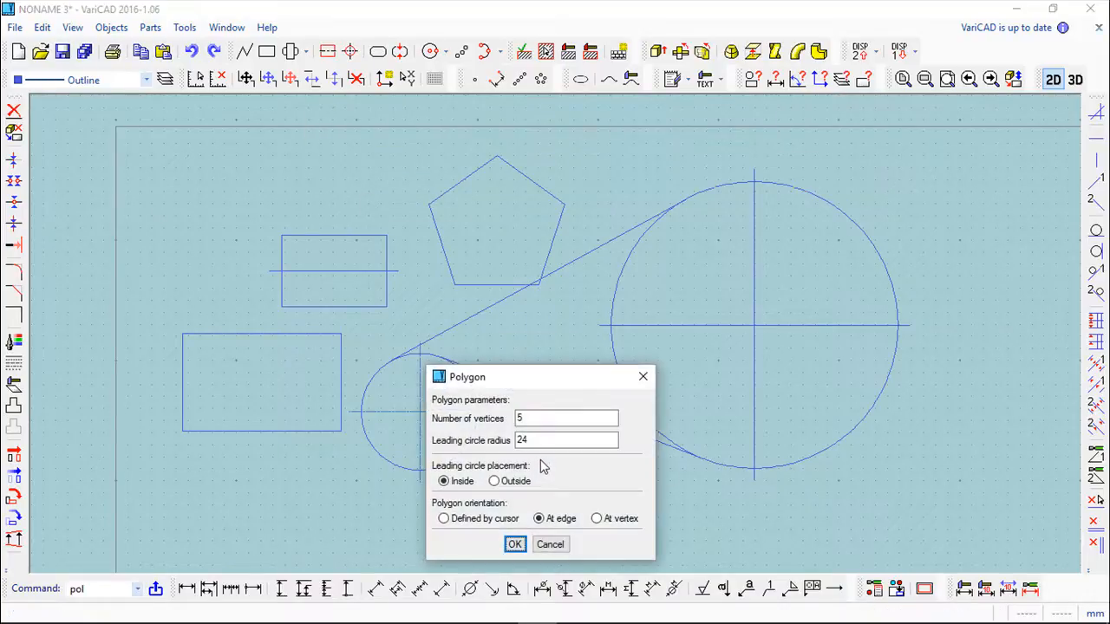
pyautogui.click(597, 519)
pyautogui.click(515, 544)
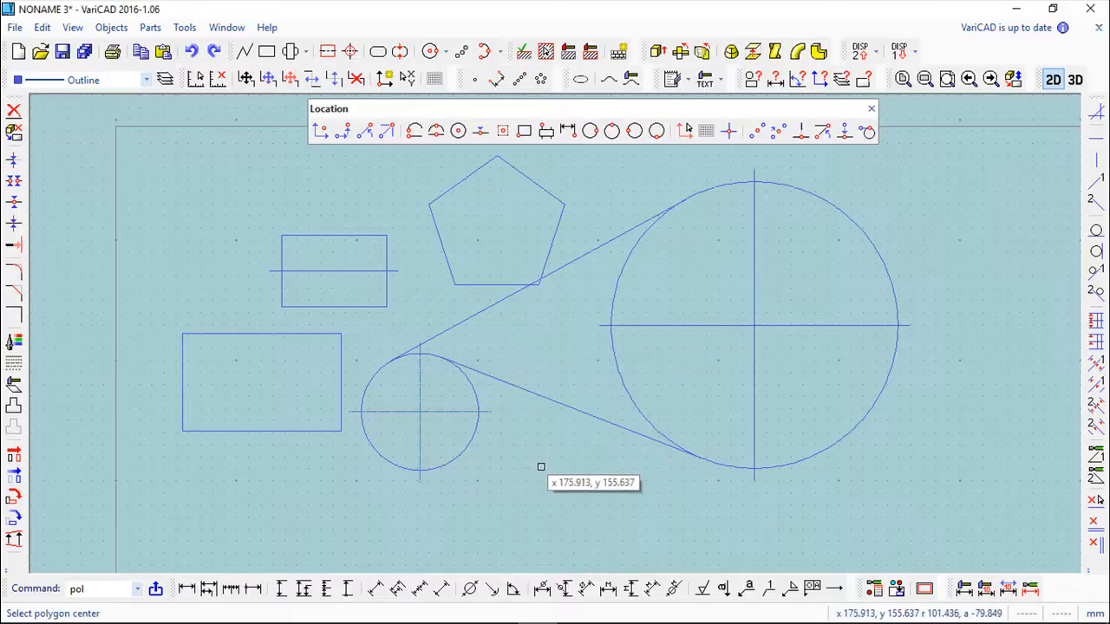
pyautogui.click(547, 466)
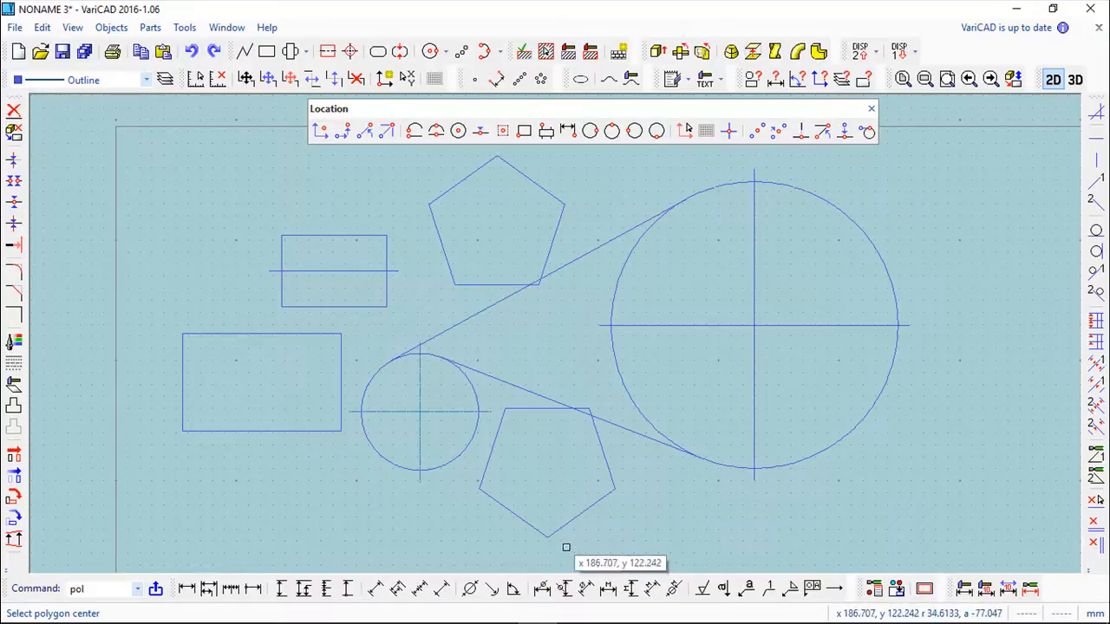
pyautogui.click(871, 109)
# Draw a third pentagon with the orientation Defined by cursor, near the sheet's upper left corner, rotated slightly.
pyautogui.press('Return')
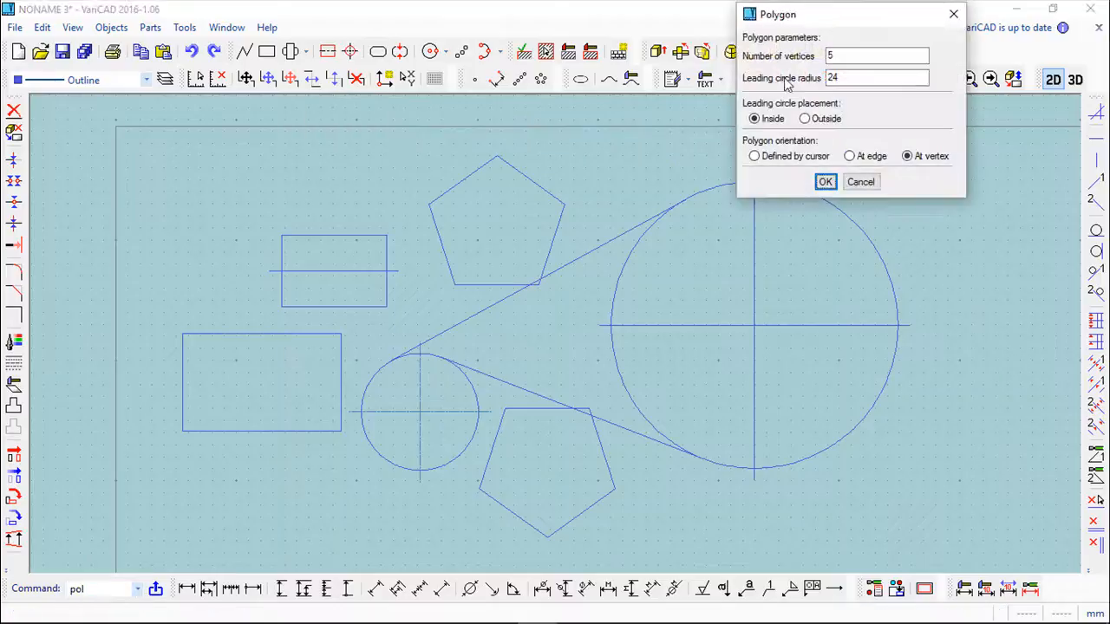
pyautogui.moveTo(838, 20); pyautogui.dragTo(794, 141)
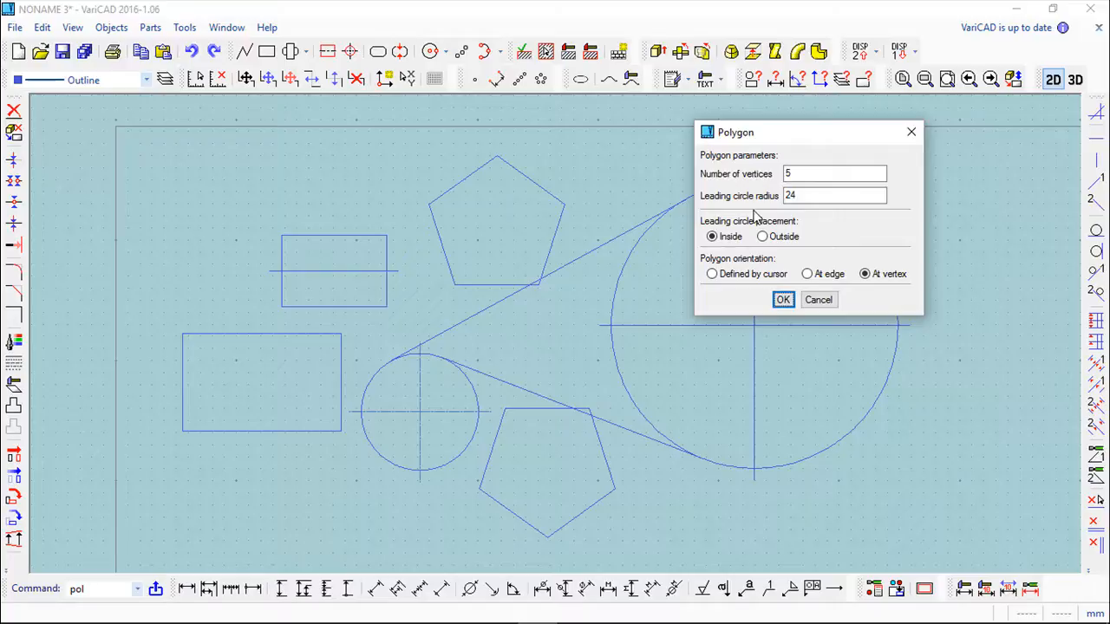
pyautogui.click(712, 274)
pyautogui.click(783, 299)
pyautogui.click(171, 227)
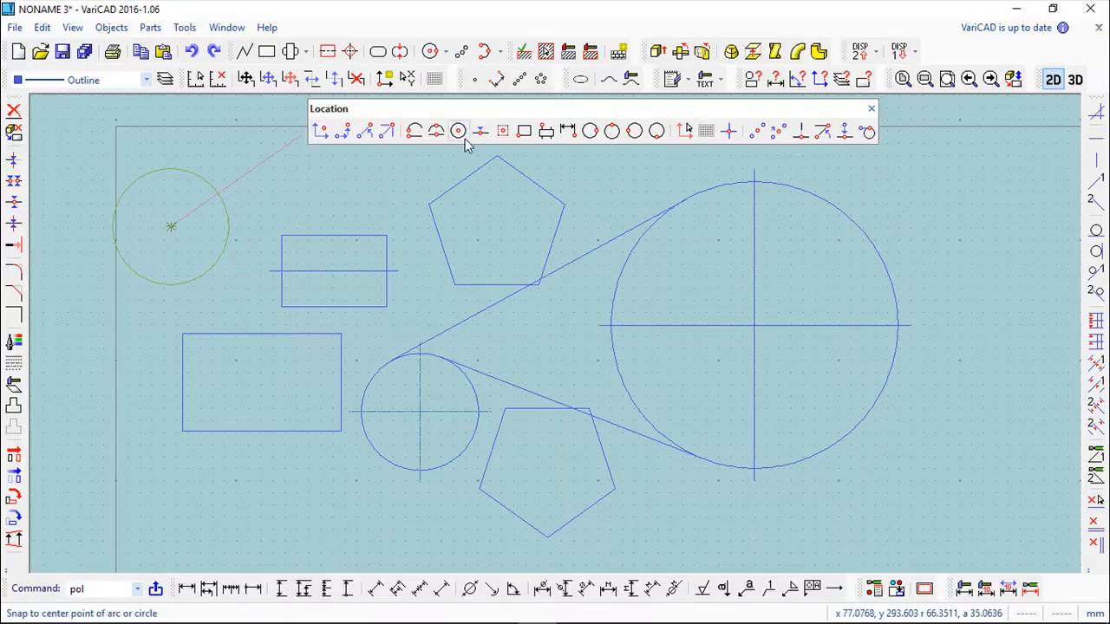
pyautogui.click(220, 267)
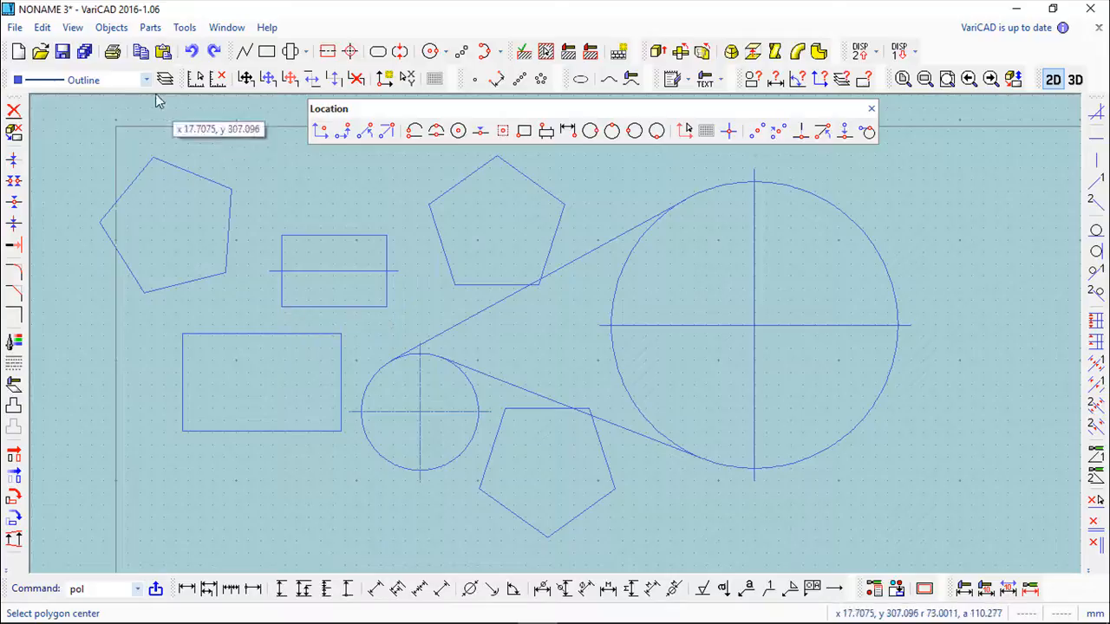
# Draw a Graph curve from the coordinates in the points text file and bring it into close view.
pyautogui.click(106, 28)
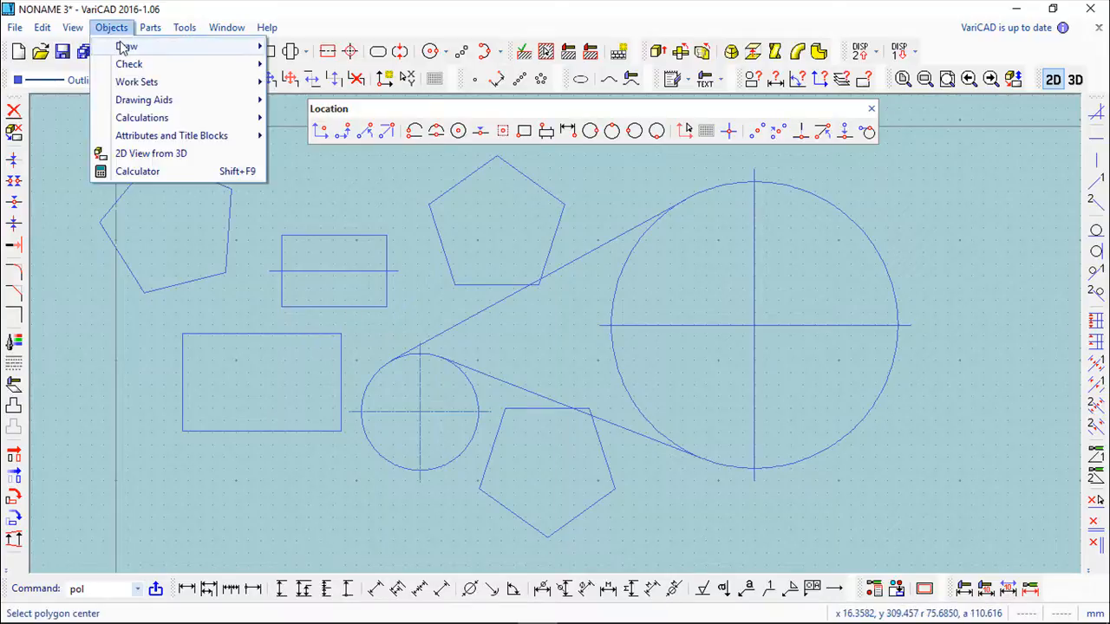
pyautogui.moveTo(251, 47)
pyautogui.moveTo(297, 49)
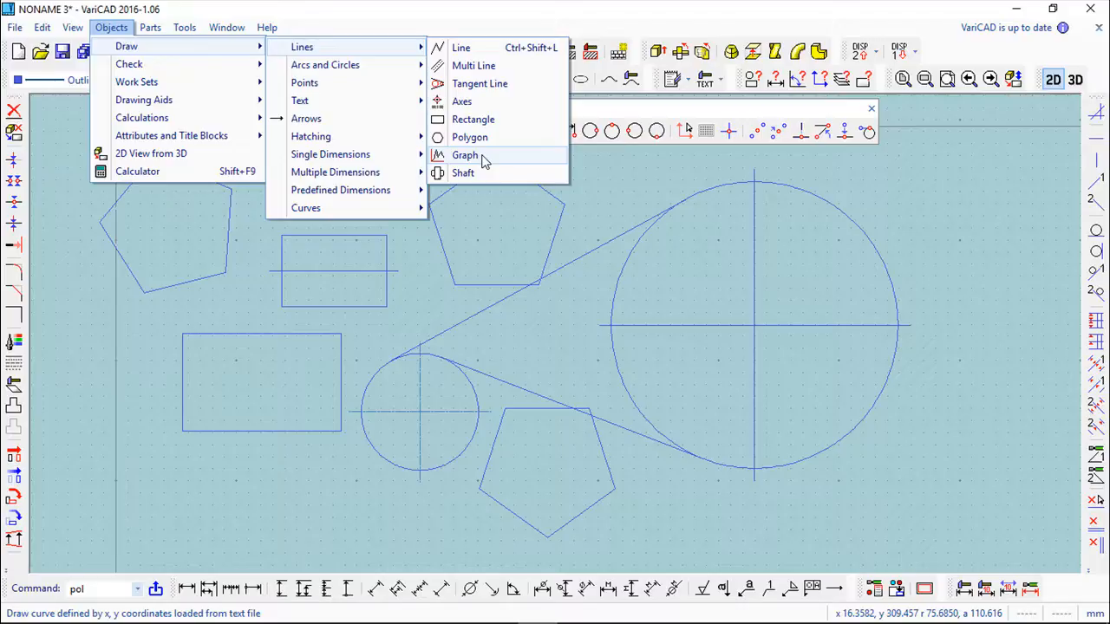
pyautogui.click(483, 162)
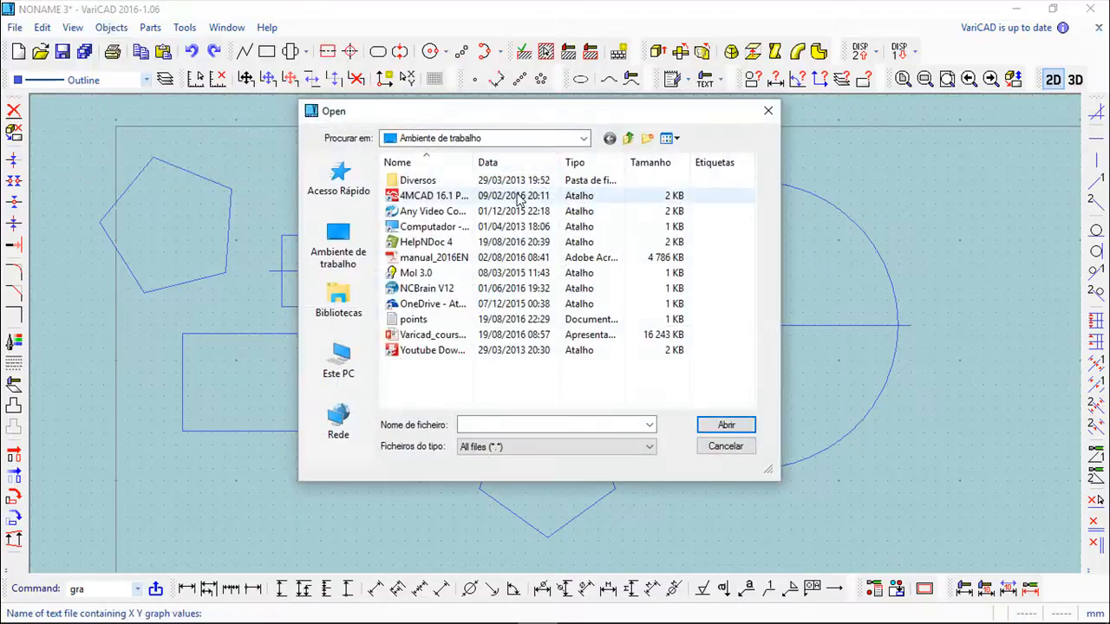
pyautogui.click(406, 321)
pyautogui.click(720, 425)
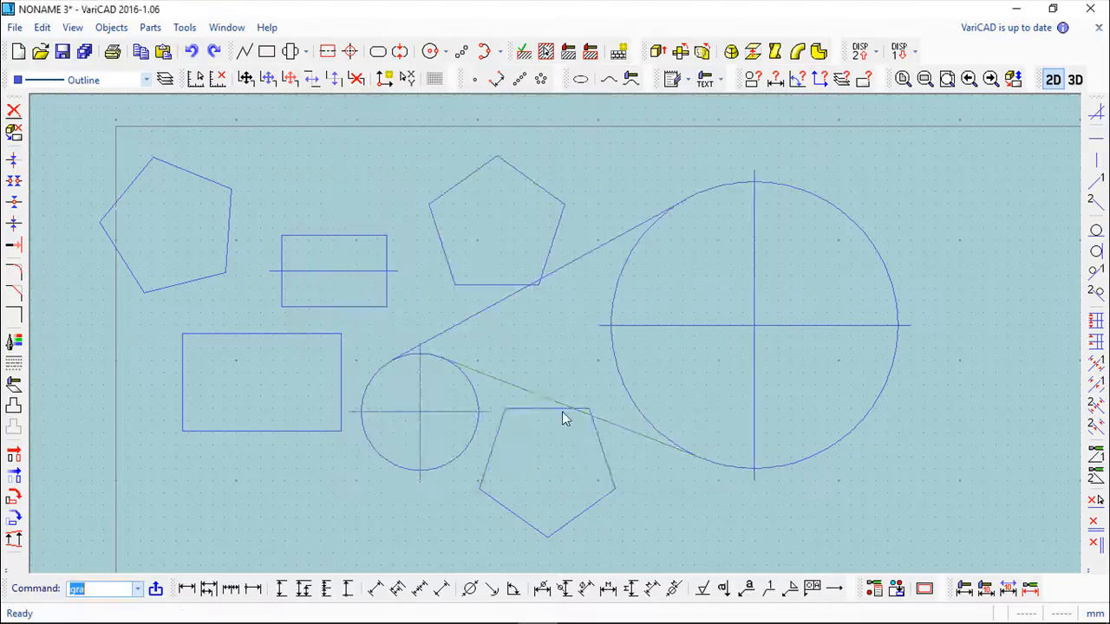
pyautogui.moveTo(293, 453); pyautogui.dragTo(384, 279, button='middle')
pyautogui.moveTo(352, 413); pyautogui.dragTo(349, 327, button='middle')
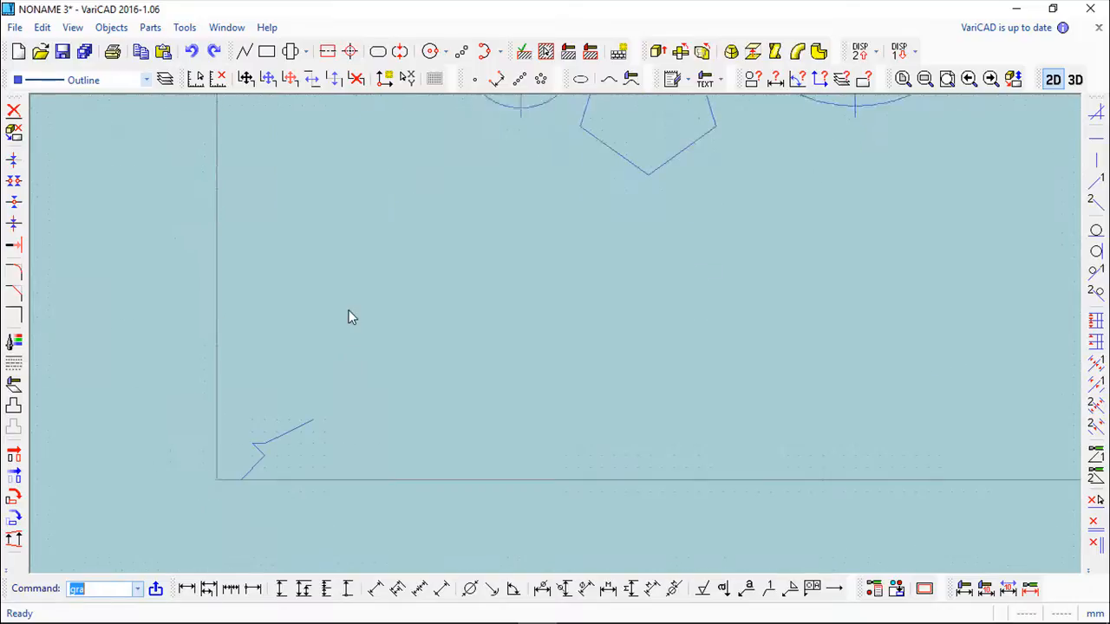
pyautogui.scroll(2, 299, 395)
pyautogui.moveTo(303, 392); pyautogui.dragTo(352, 293, button='middle')
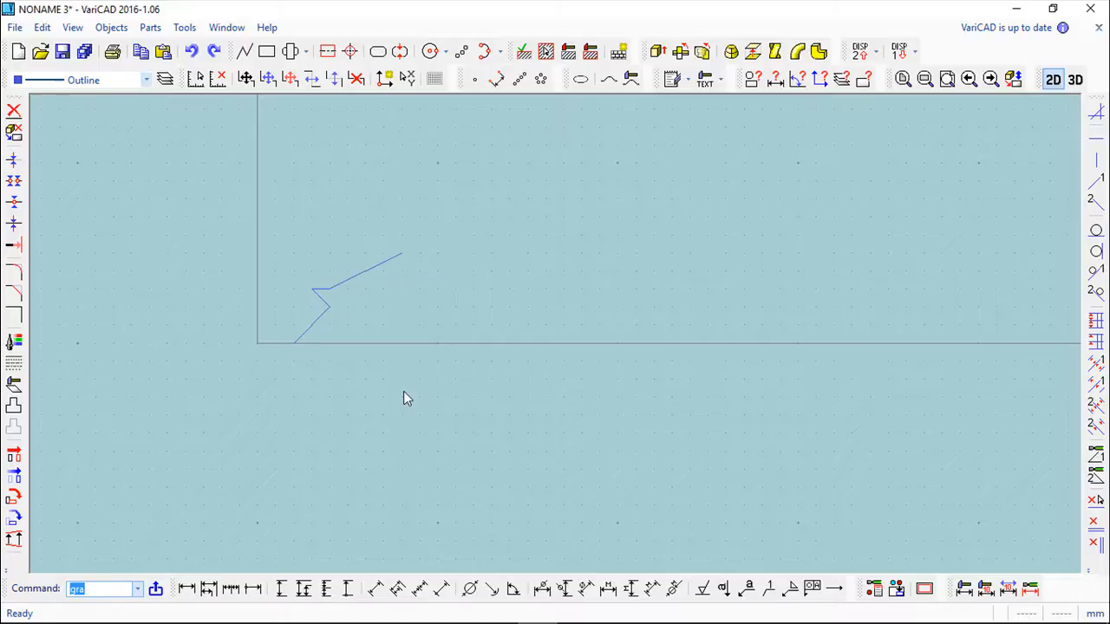
# Open the points text file in Notepad to examine its X Y coordinate pairs, and return to VariCAD.
pyautogui.click(1015, 9)
pyautogui.doubleClick(157, 289)
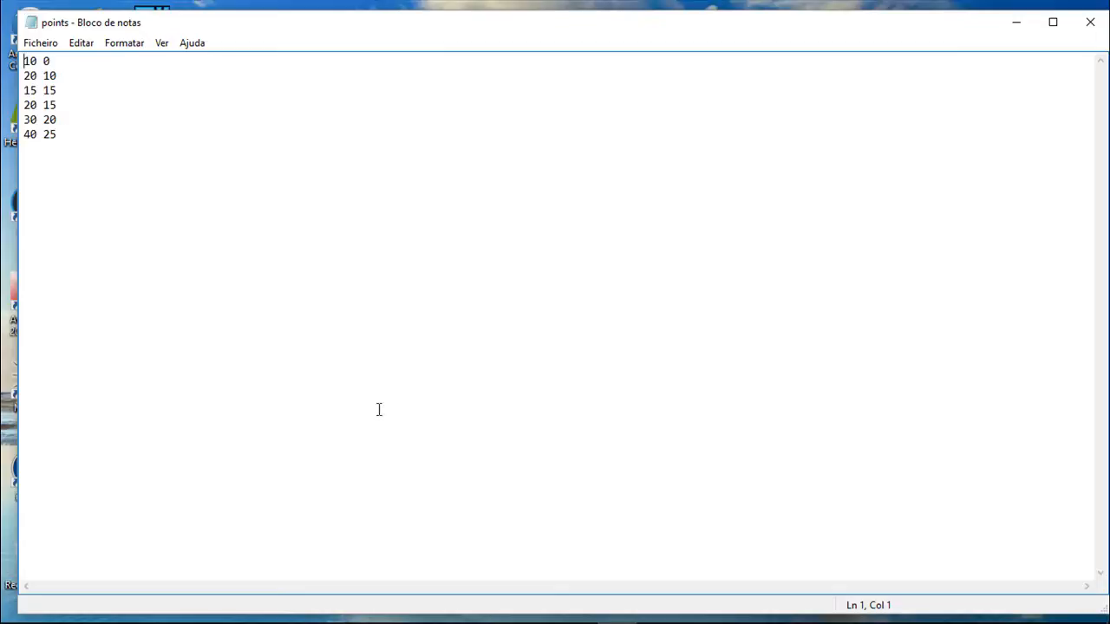
pyautogui.click(535, 611)
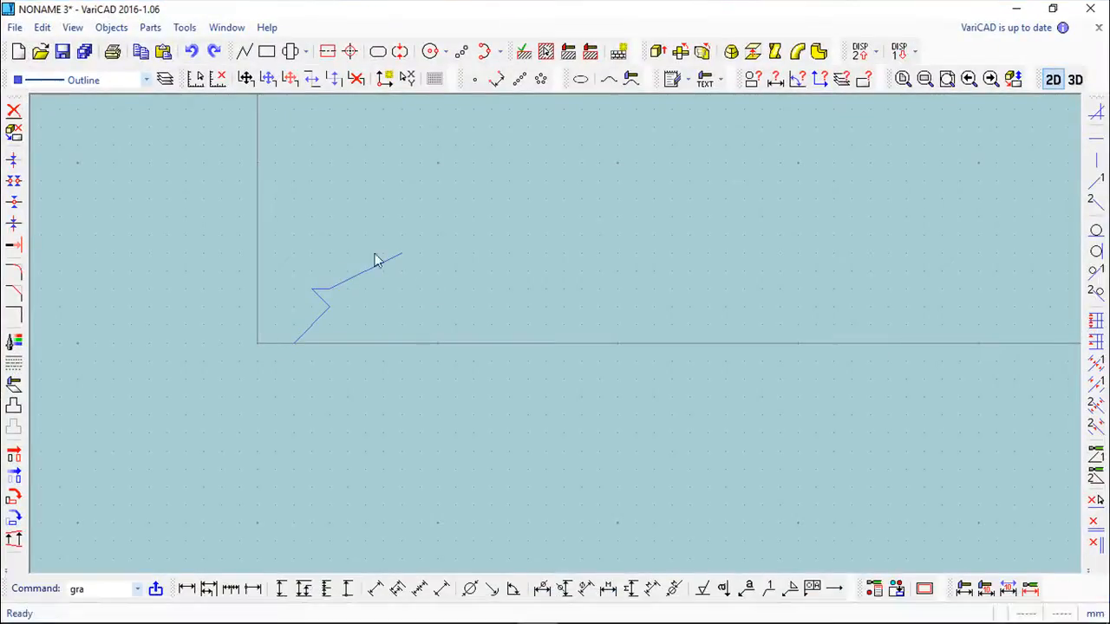
# Set up a half-profile Shaft with rounding radius 0.635, chamfer distance 2, Dx from first entry, and only start and end edges chamfered.
pyautogui.click(902, 78)
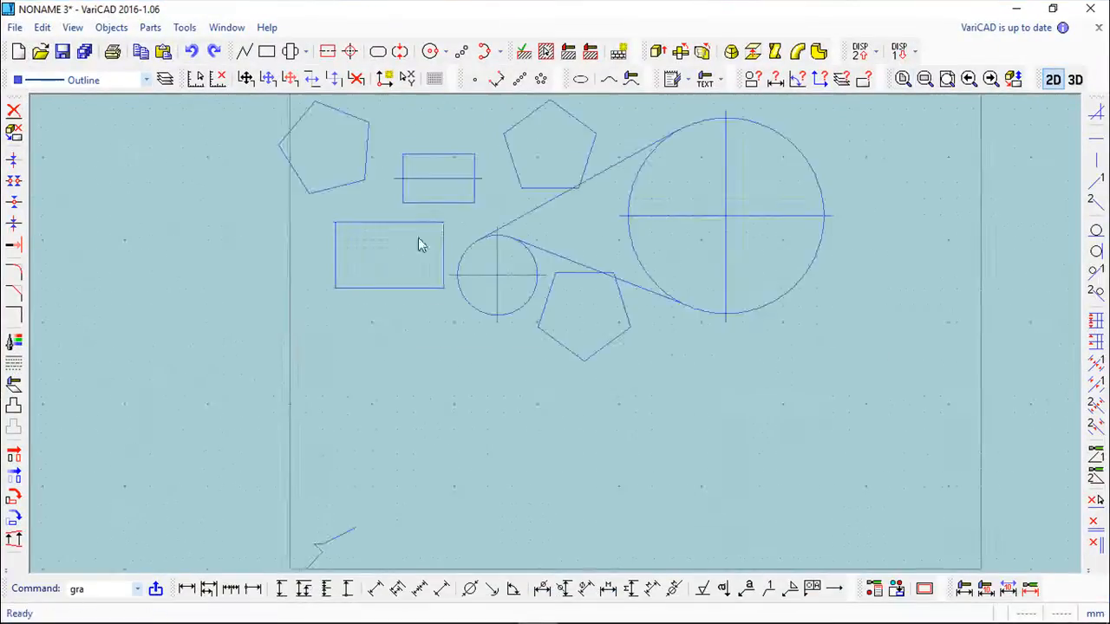
pyautogui.scroll(-1, 503, 258)
pyautogui.moveTo(526, 256); pyautogui.dragTo(422, 252, button='middle')
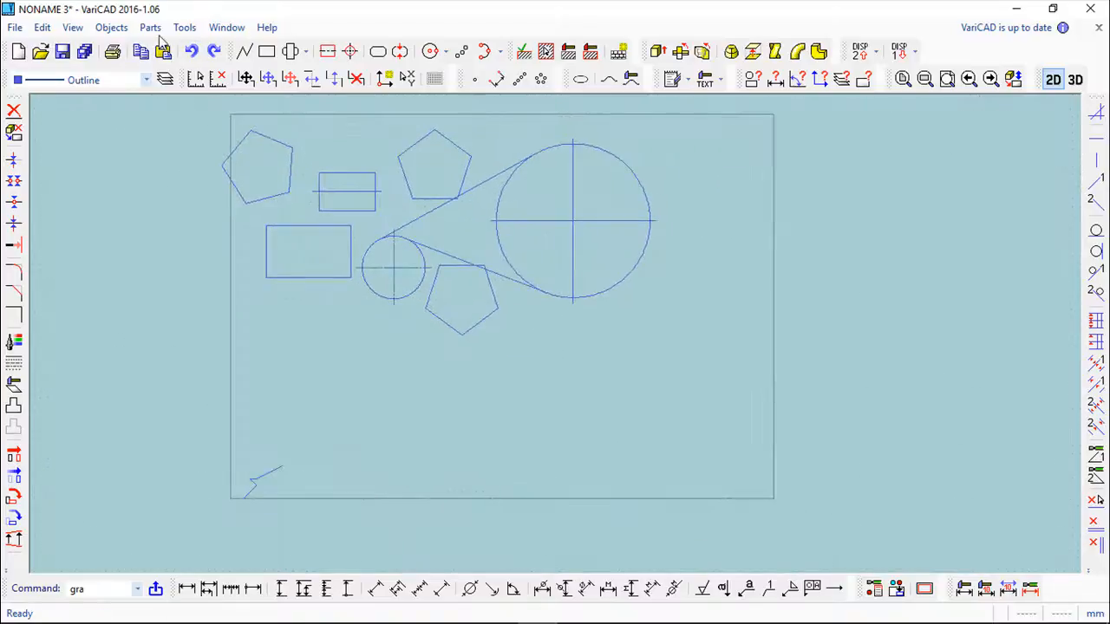
pyautogui.click(113, 28)
pyautogui.moveTo(125, 46)
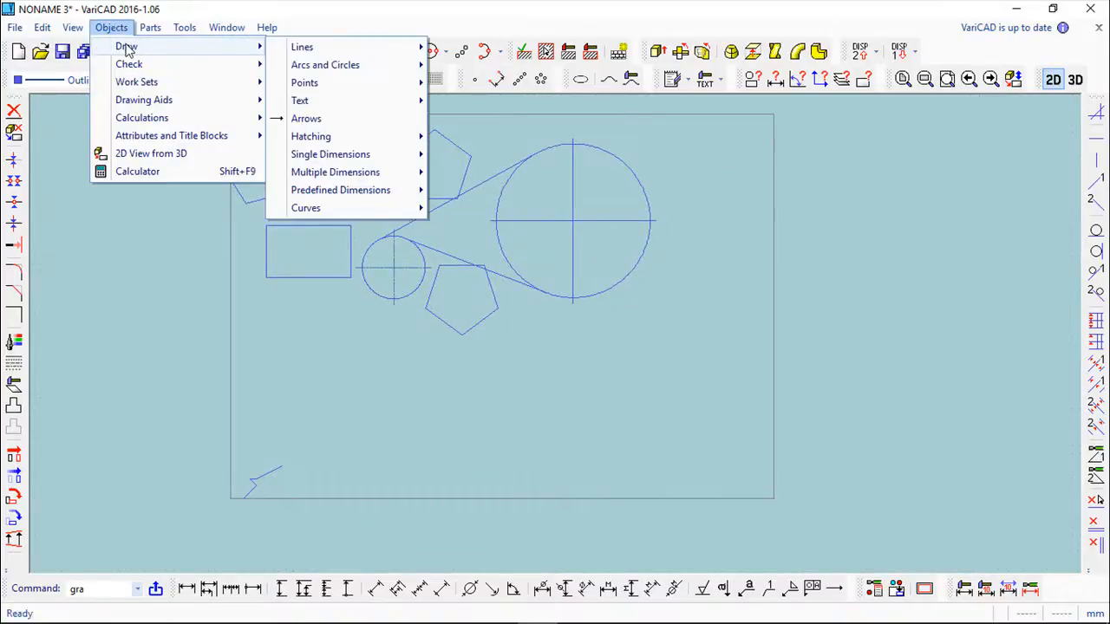
pyautogui.moveTo(384, 54)
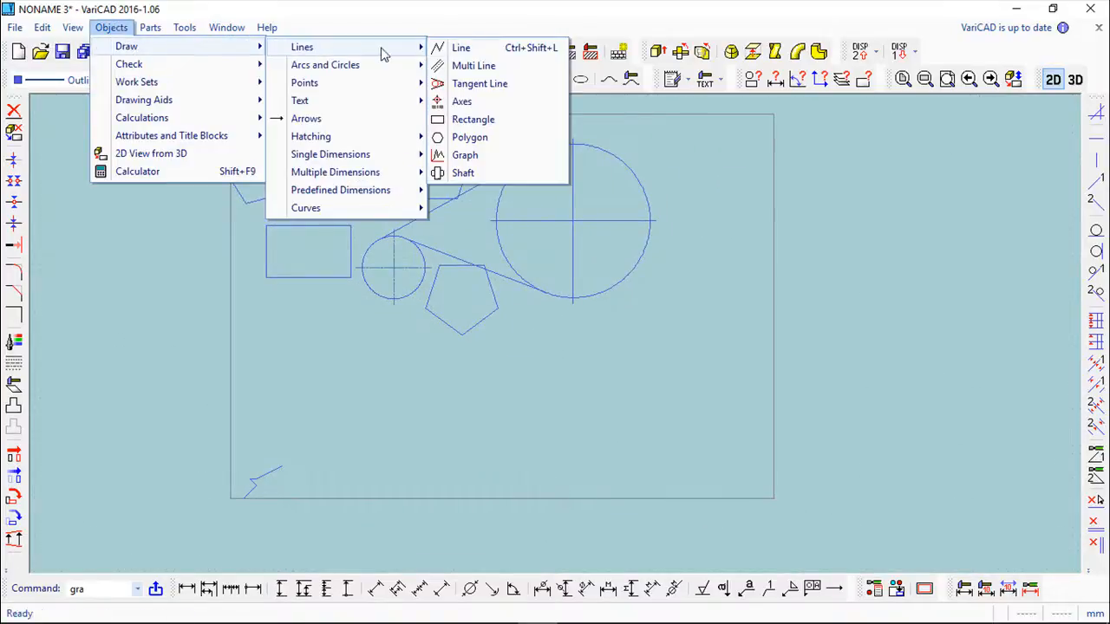
pyautogui.click(479, 178)
pyautogui.moveTo(442, 45); pyautogui.dragTo(860, 154)
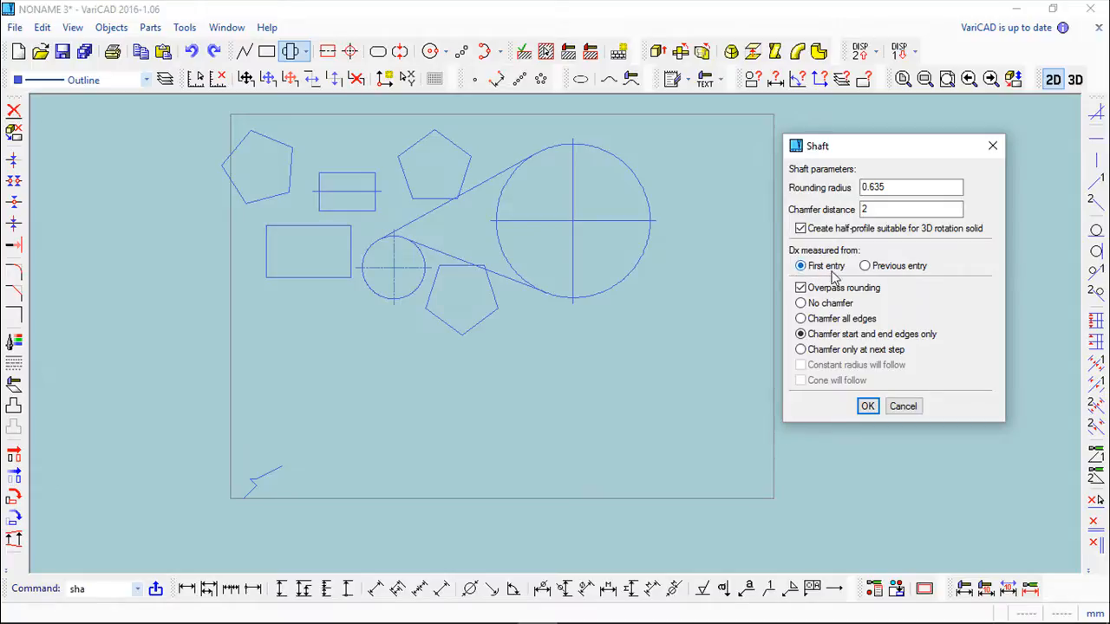
pyautogui.click(868, 406)
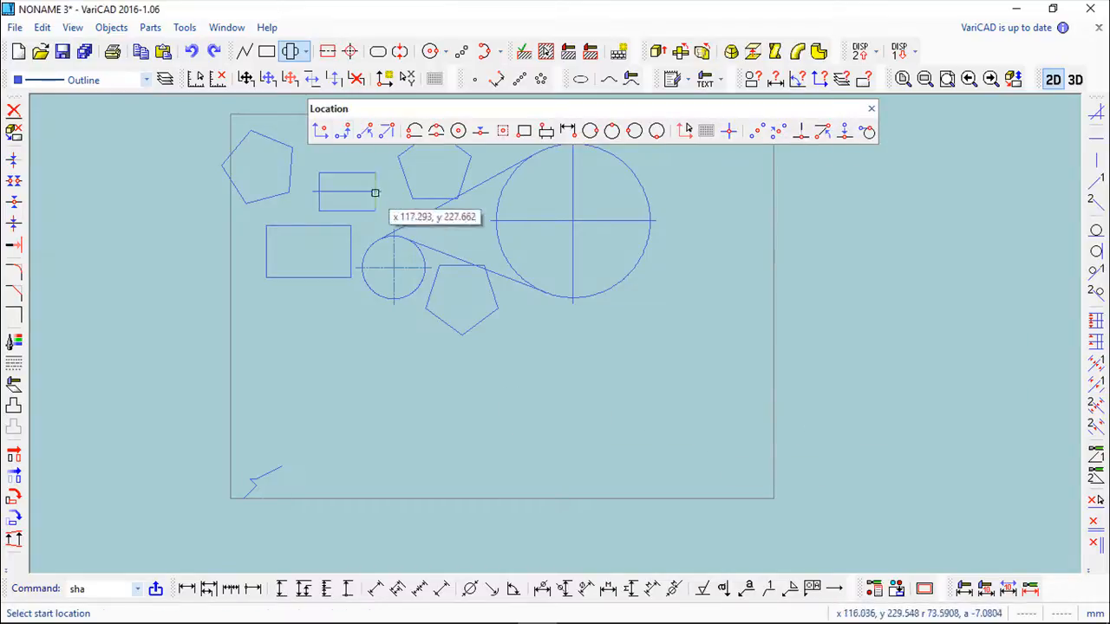
# Draw a four-section stepped shaft half-profile in the sheet's lower right area, with the third section narrowest and the last one widened again.
pyautogui.click(513, 414)
pyautogui.click(613, 368)
pyautogui.click(694, 391)
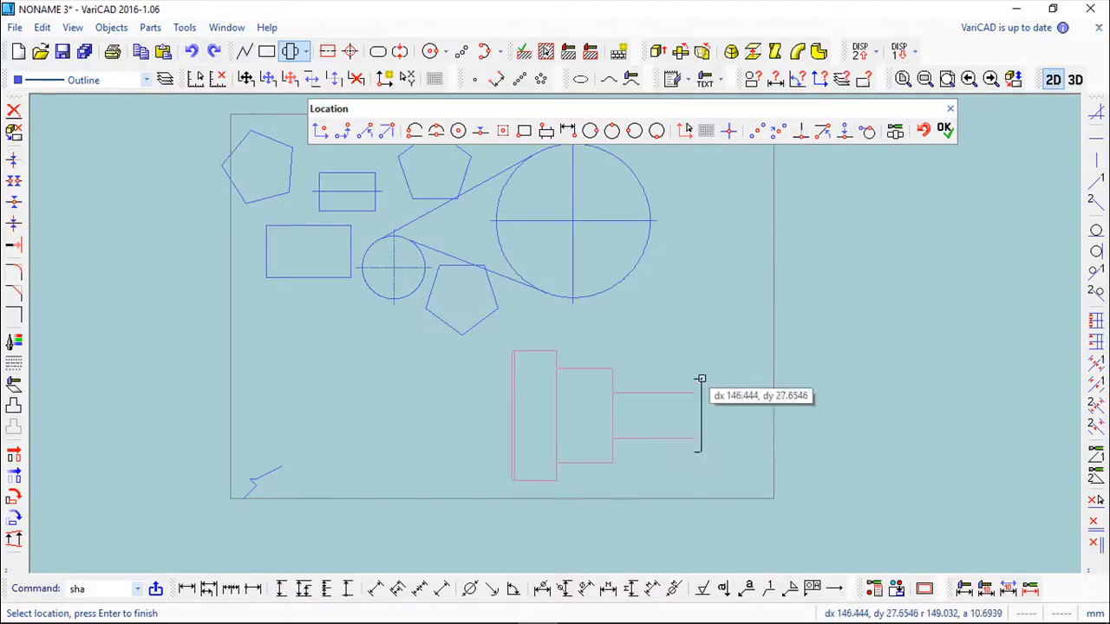
pyautogui.click(748, 346)
pyautogui.press('Return')
# Examine the chamfered end edges and rounded inner corners of the shaft profile up close, and leave the Shaft command.
pyautogui.scroll(3, 673, 309)
pyautogui.scroll(2, 483, 378)
pyautogui.scroll(2, 529, 389)
pyautogui.moveTo(526, 456); pyautogui.dragTo(428, 371, button='middle')
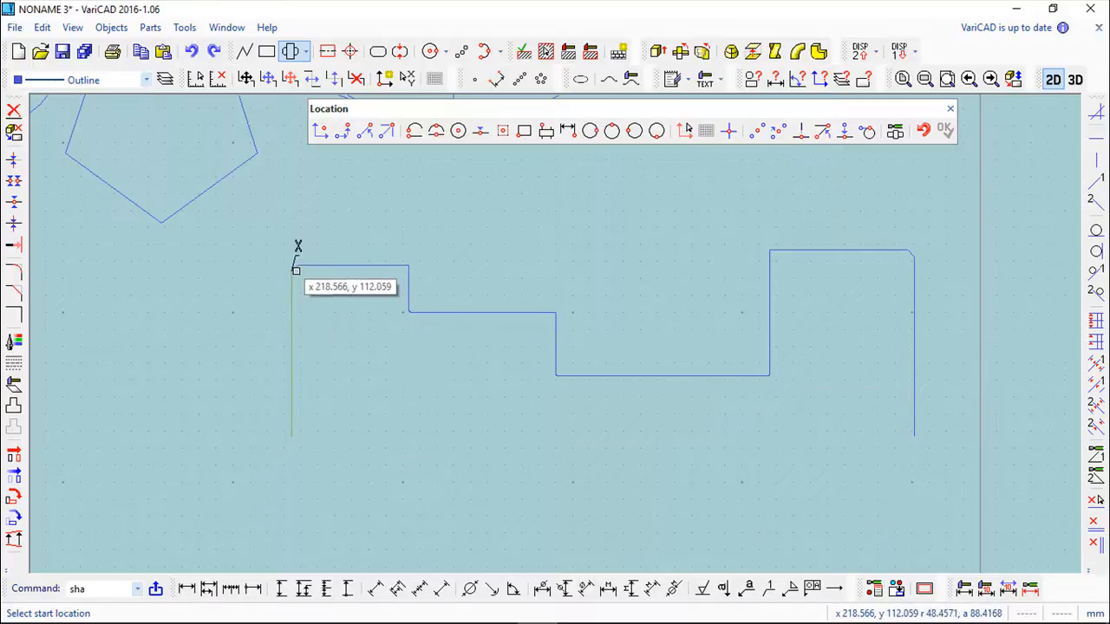
pyautogui.scroll(3, 485, 355)
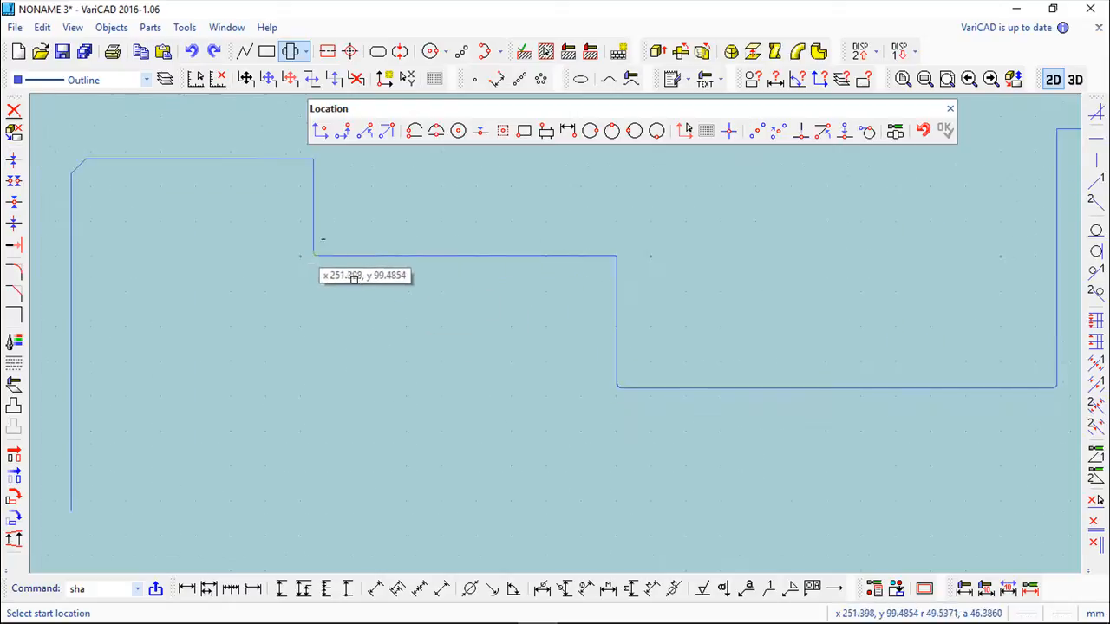
pyautogui.moveTo(882, 439); pyautogui.dragTo(639, 422, button='middle')
pyautogui.scroll(-3, 778, 411)
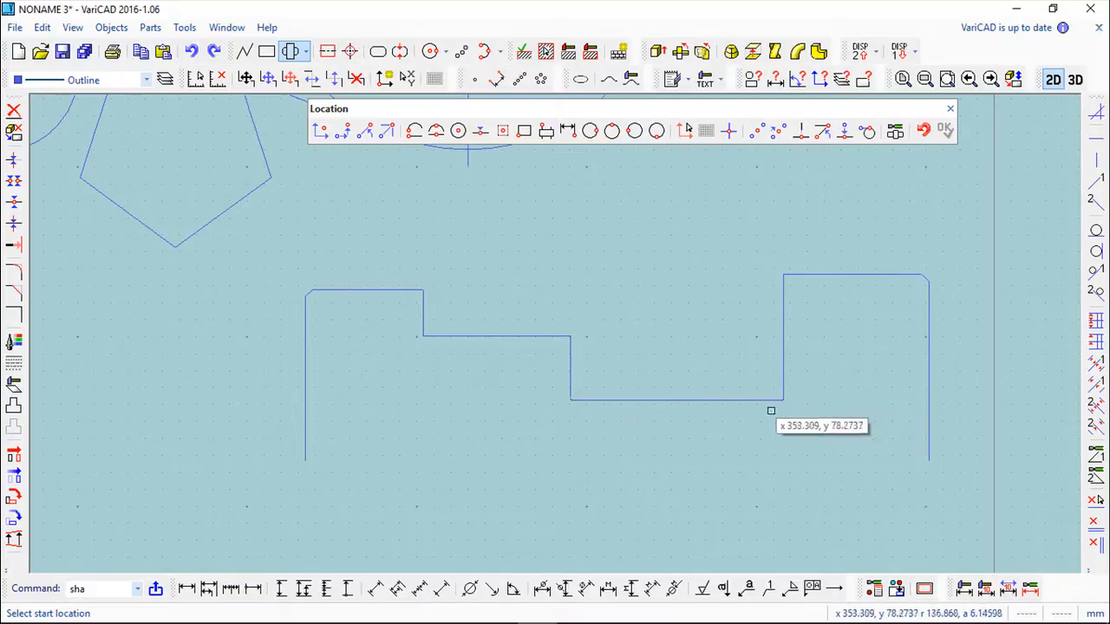
pyautogui.scroll(-3, 625, 412)
pyautogui.moveTo(496, 304); pyautogui.dragTo(518, 326, button='middle')
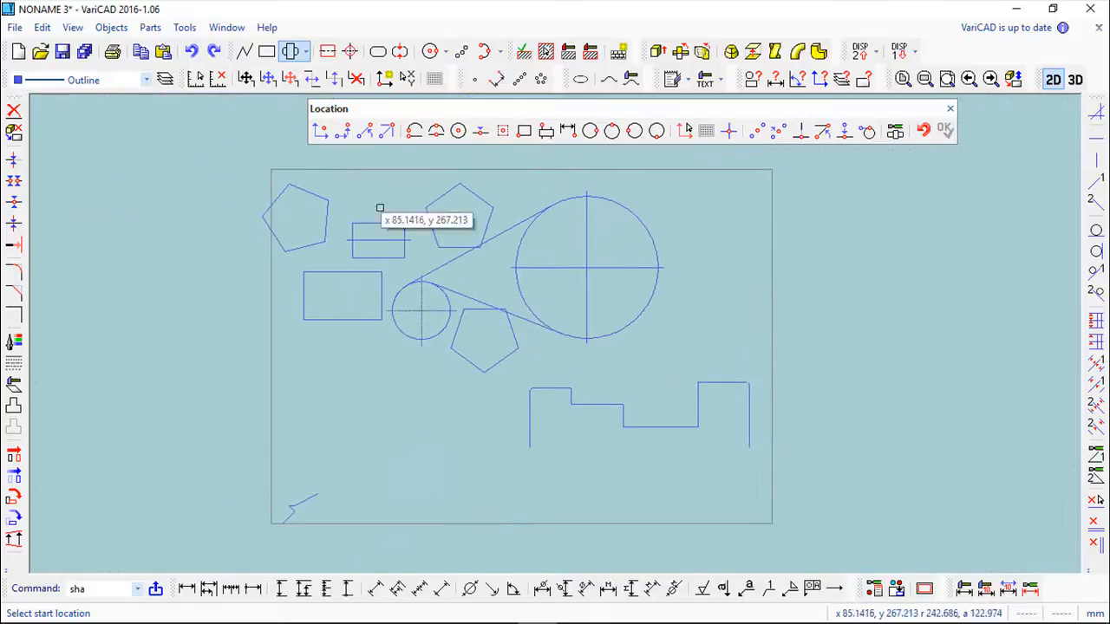
pyautogui.click(952, 110)
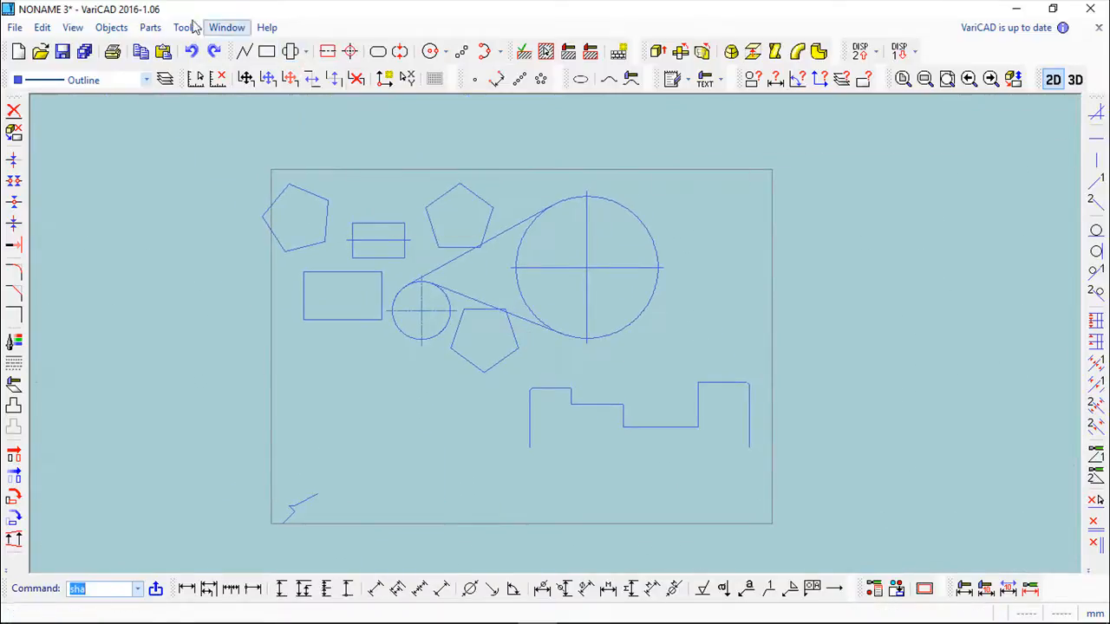
# Draw a Circle Center Radius circle of radius 50 beside the large circle, across the sheet's right edge.
pyautogui.click(111, 26)
pyautogui.moveTo(136, 49)
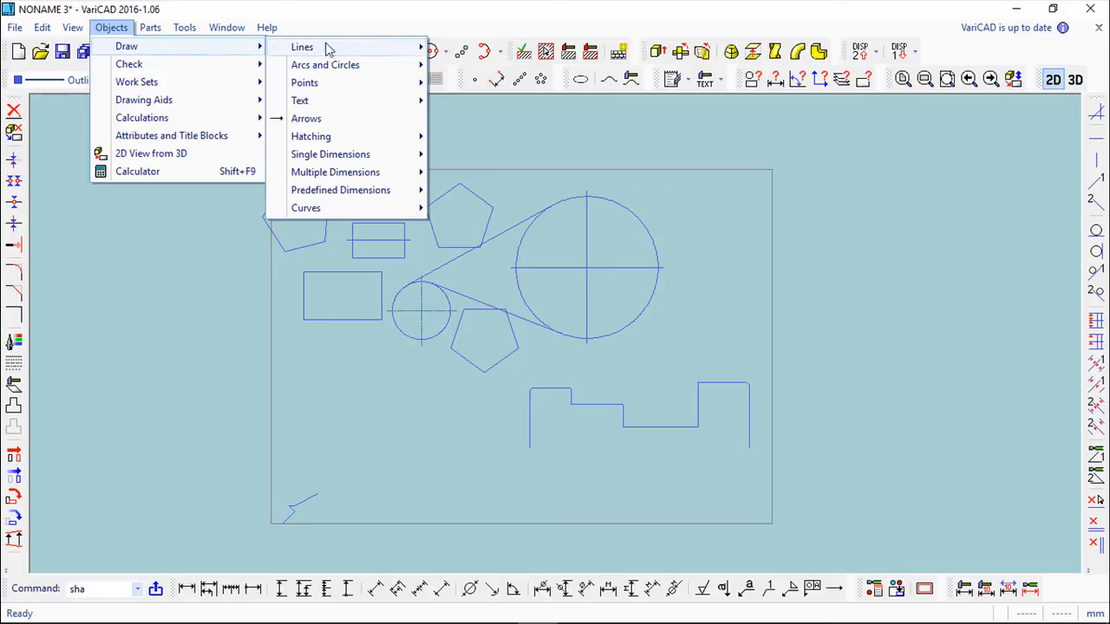
pyautogui.moveTo(354, 47)
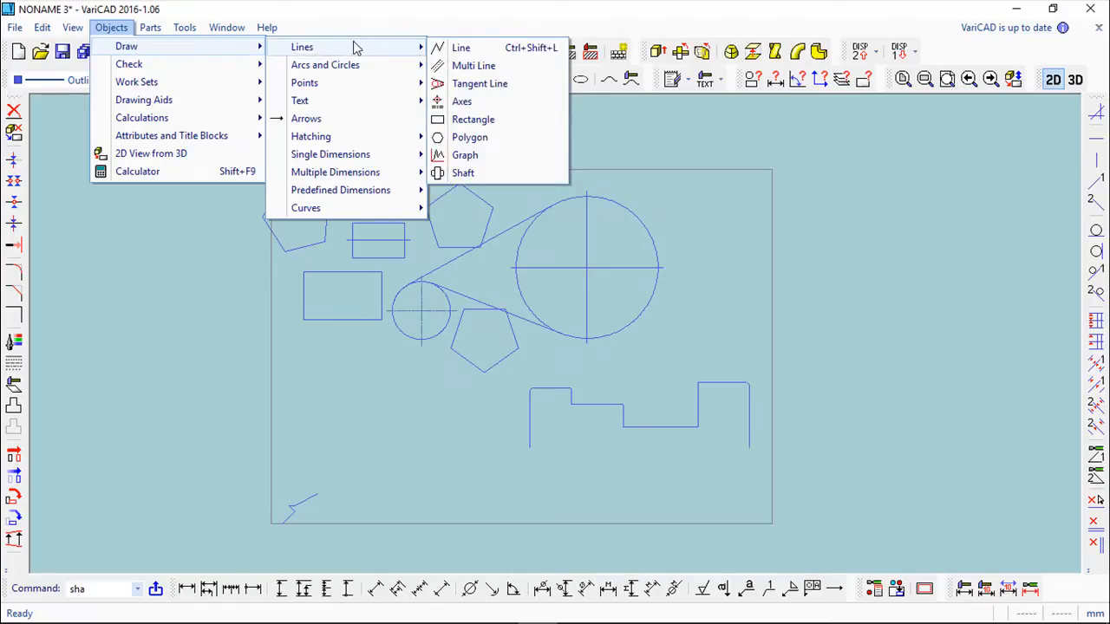
pyautogui.moveTo(344, 67)
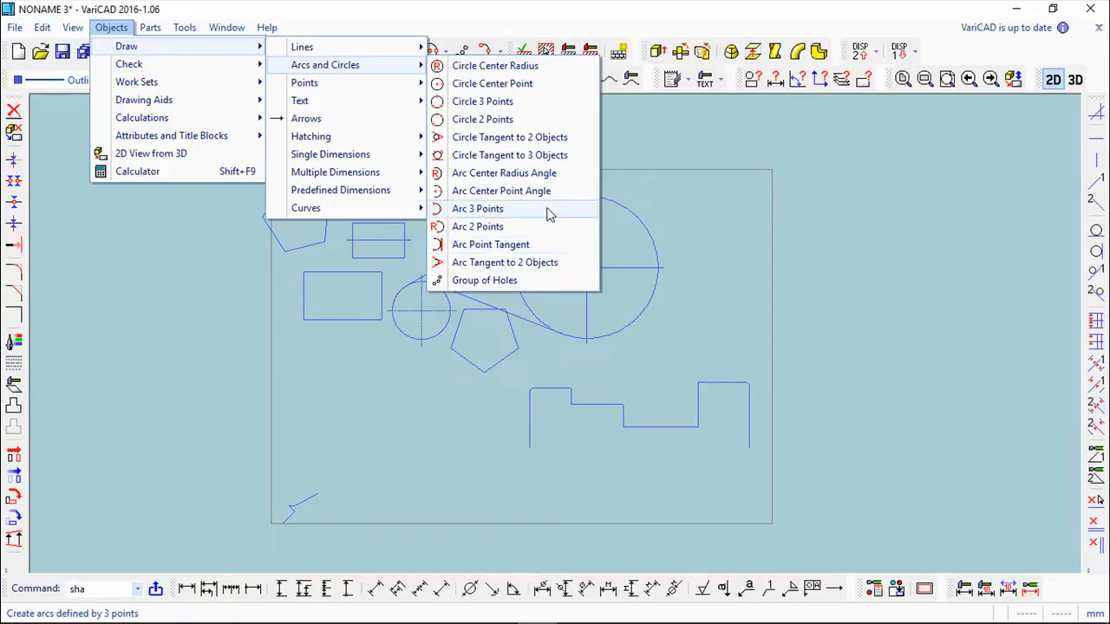
pyautogui.click(475, 69)
pyautogui.click(728, 285)
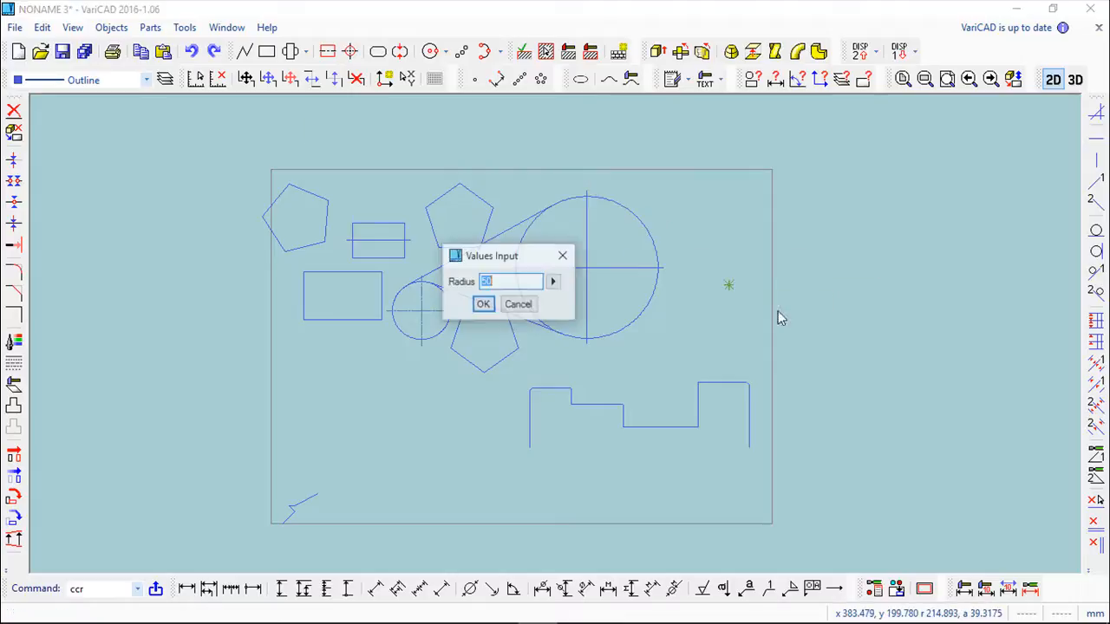
pyautogui.press('Return')
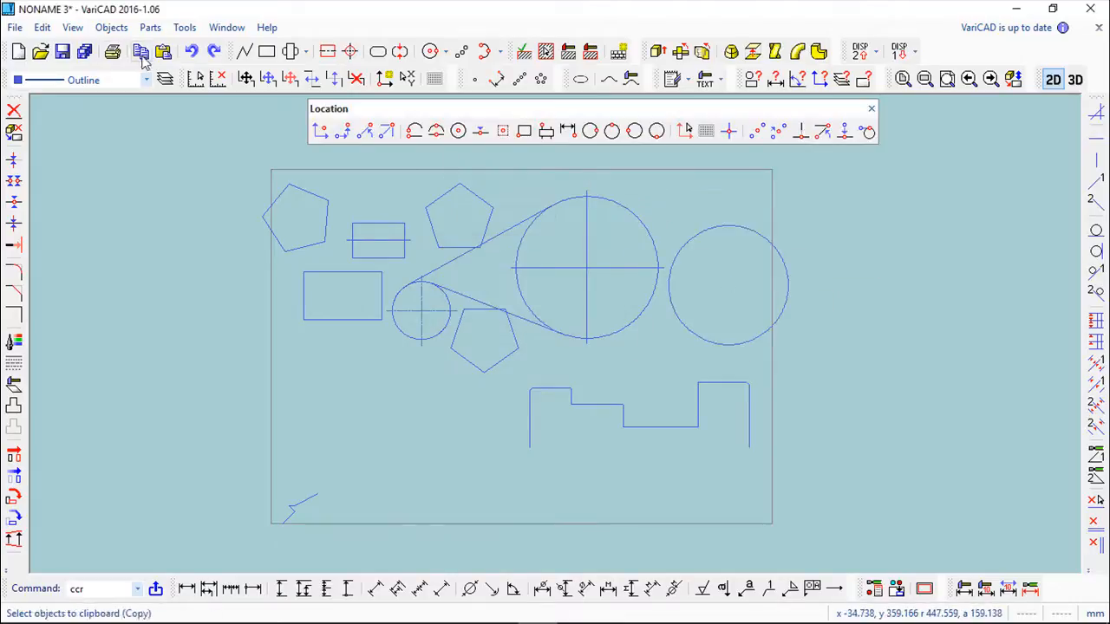
# Draw a Circle Center Point circle centered outside the sheet to the right, with its circumference reaching the shaft profile's right end.
pyautogui.click(111, 27)
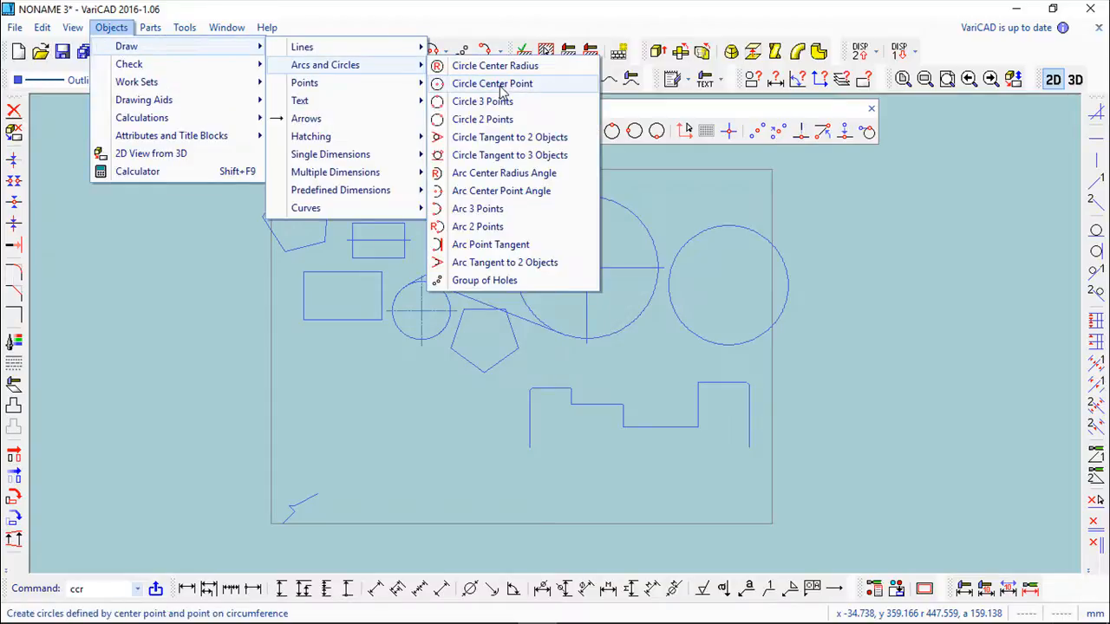
pyautogui.click(492, 83)
pyautogui.click(852, 400)
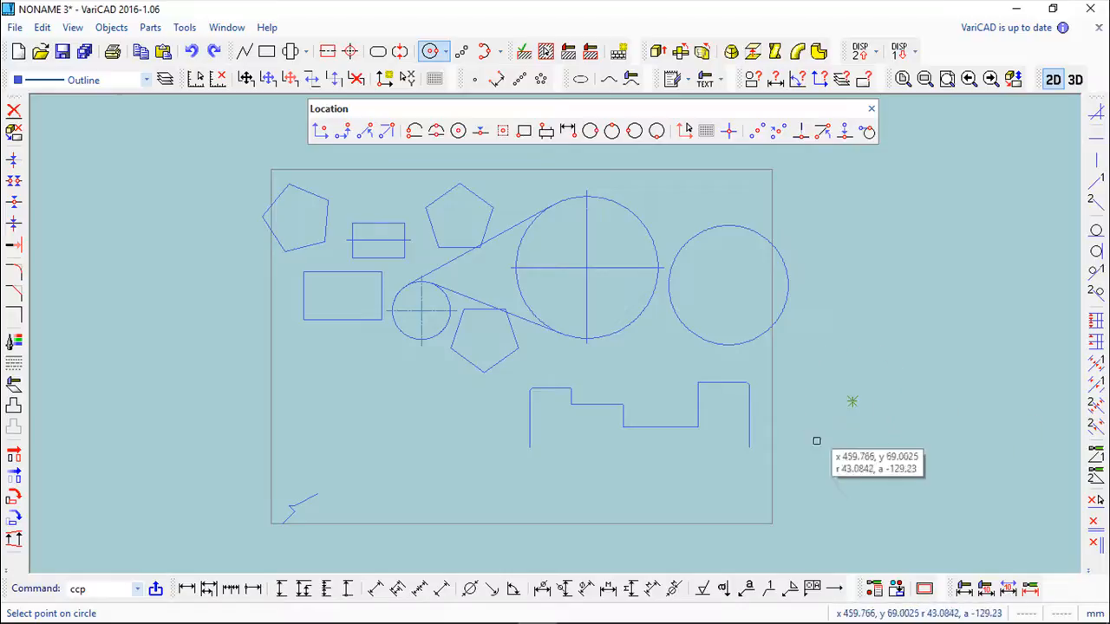
pyautogui.click(755, 440)
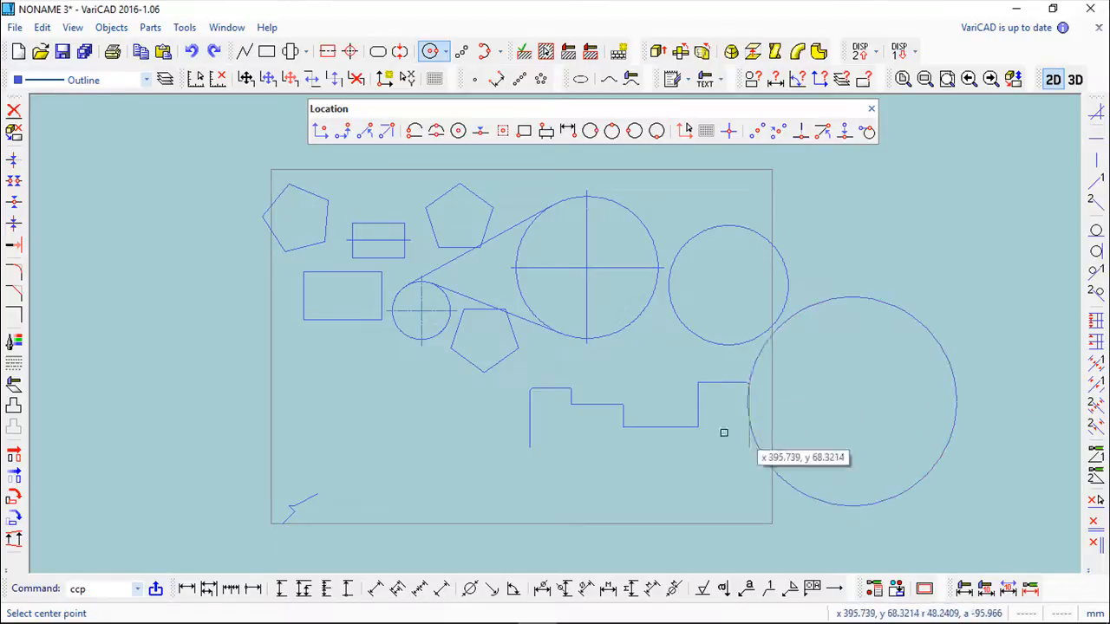
# Draw a Circle 3 Points circle across the sheet's left edge, below and left of the plain rectangle.
pyautogui.click(111, 27)
pyautogui.moveTo(126, 46)
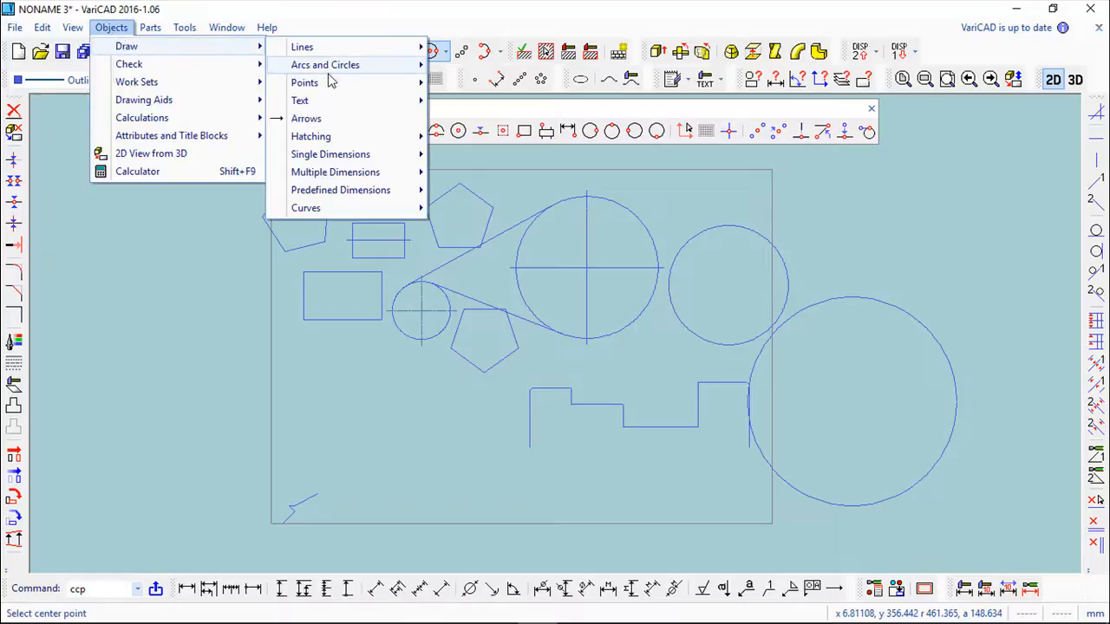
pyautogui.moveTo(330, 68)
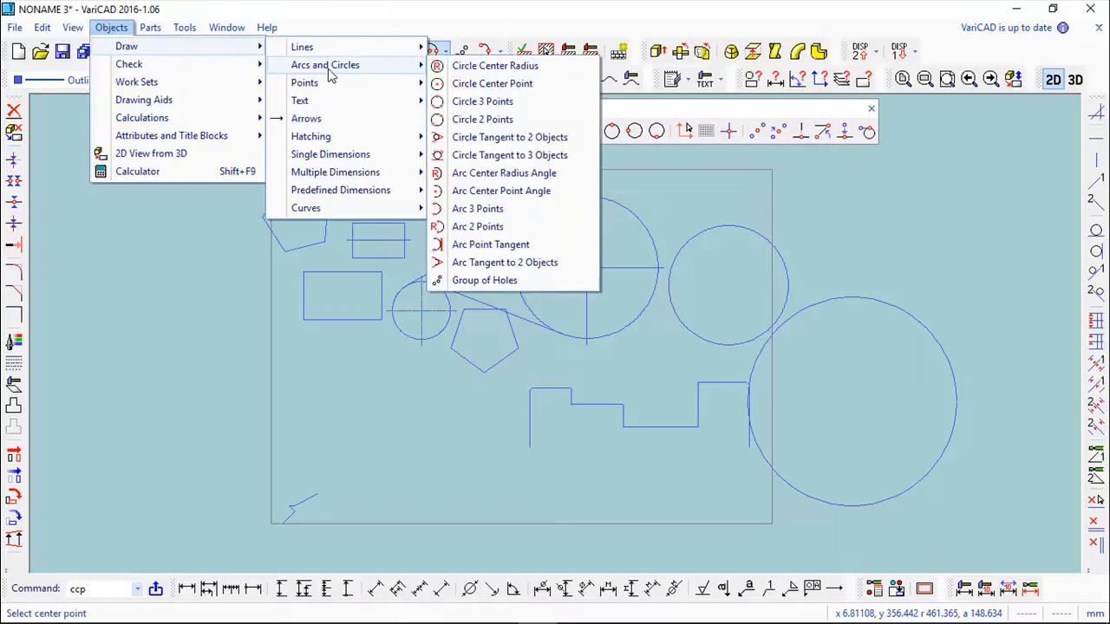
pyautogui.click(495, 102)
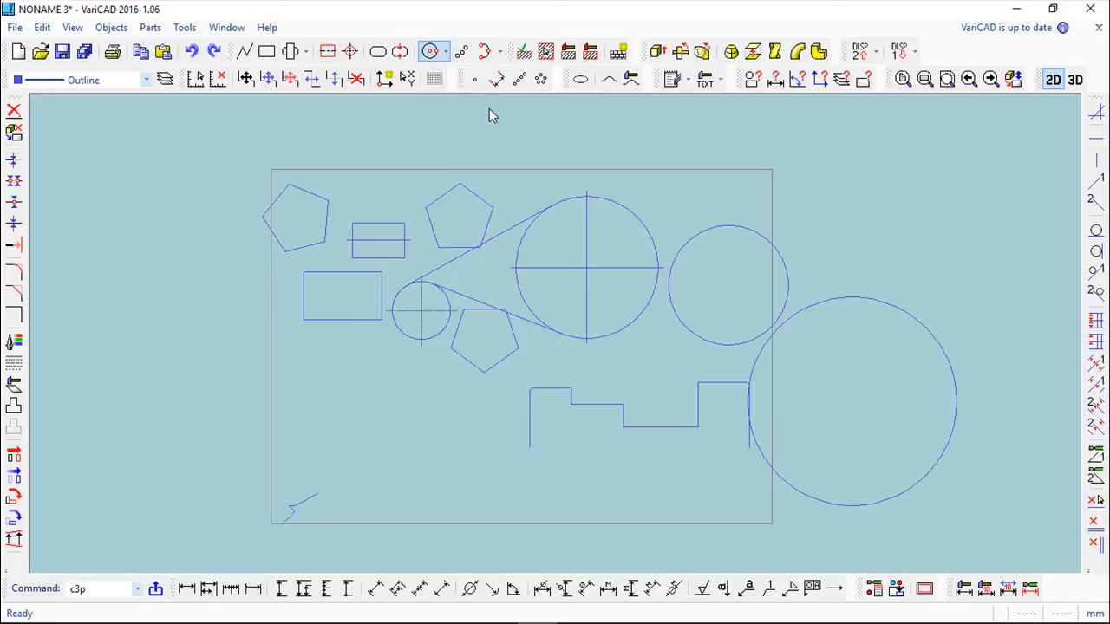
pyautogui.click(244, 309)
pyautogui.click(196, 349)
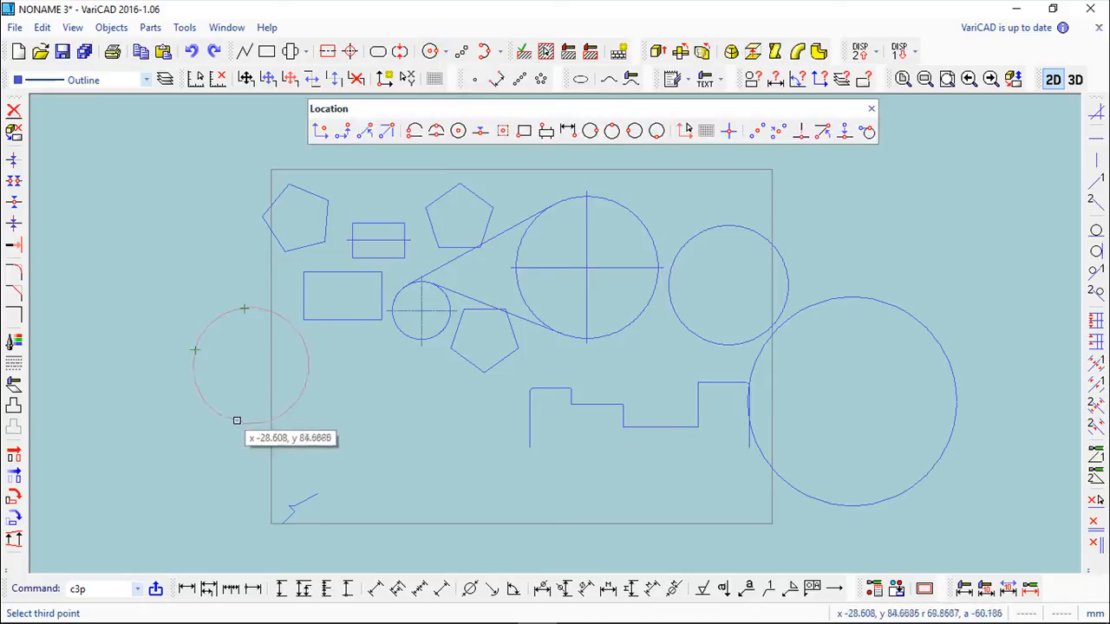
pyautogui.click(244, 422)
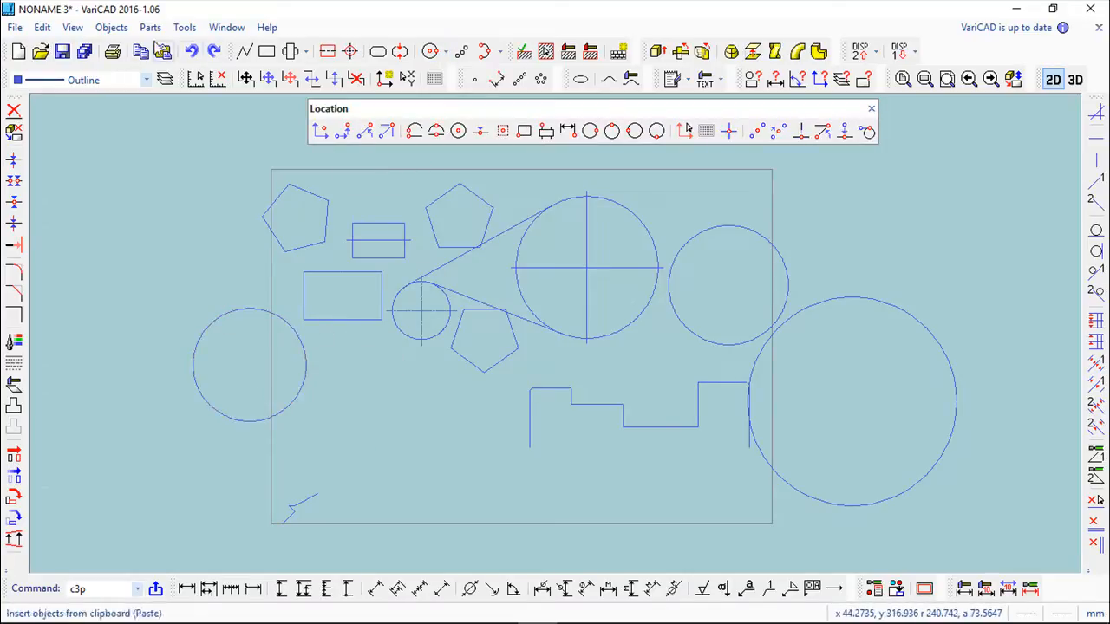
# Draw a Circle 2 Points circle of radius 50 below the small circle, keeping the lower solution and the full circle.
pyautogui.click(112, 30)
pyautogui.moveTo(146, 47)
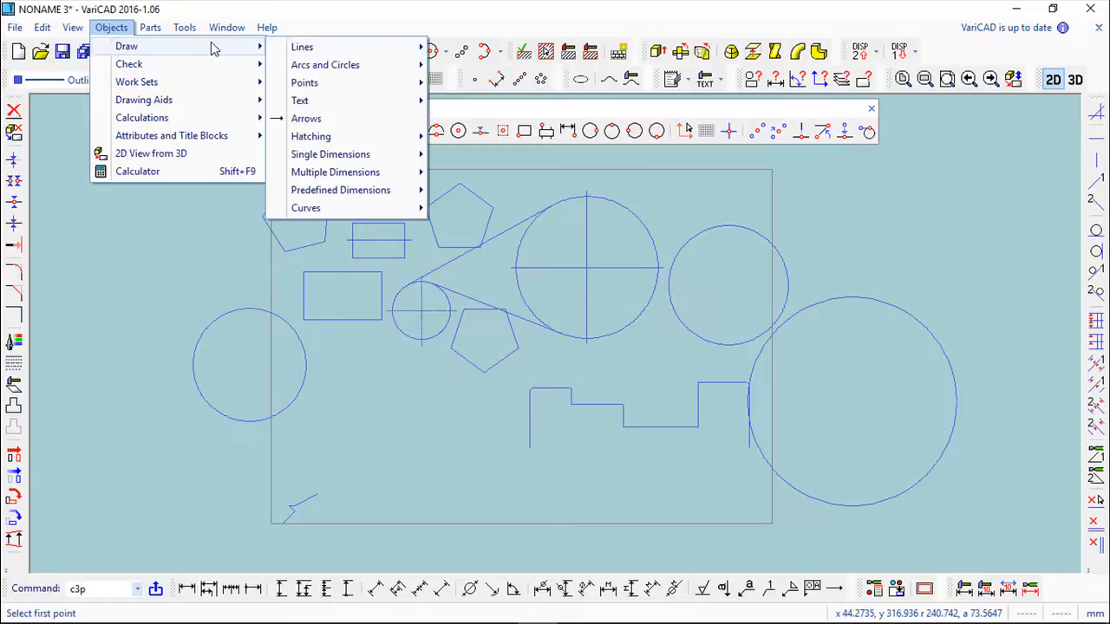
pyautogui.moveTo(321, 69)
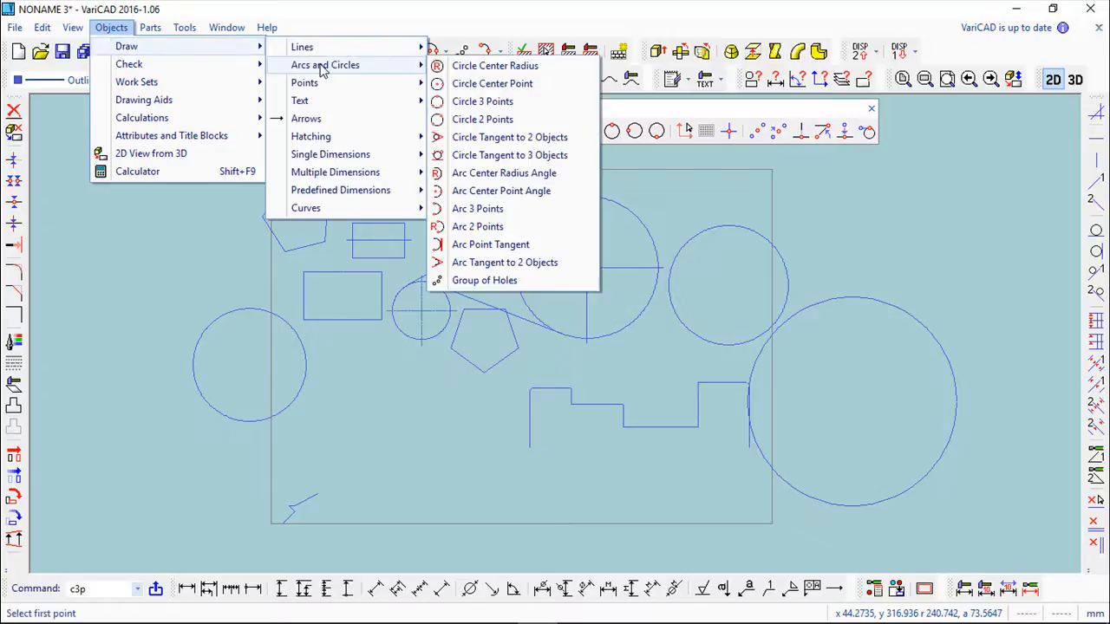
pyautogui.click(489, 120)
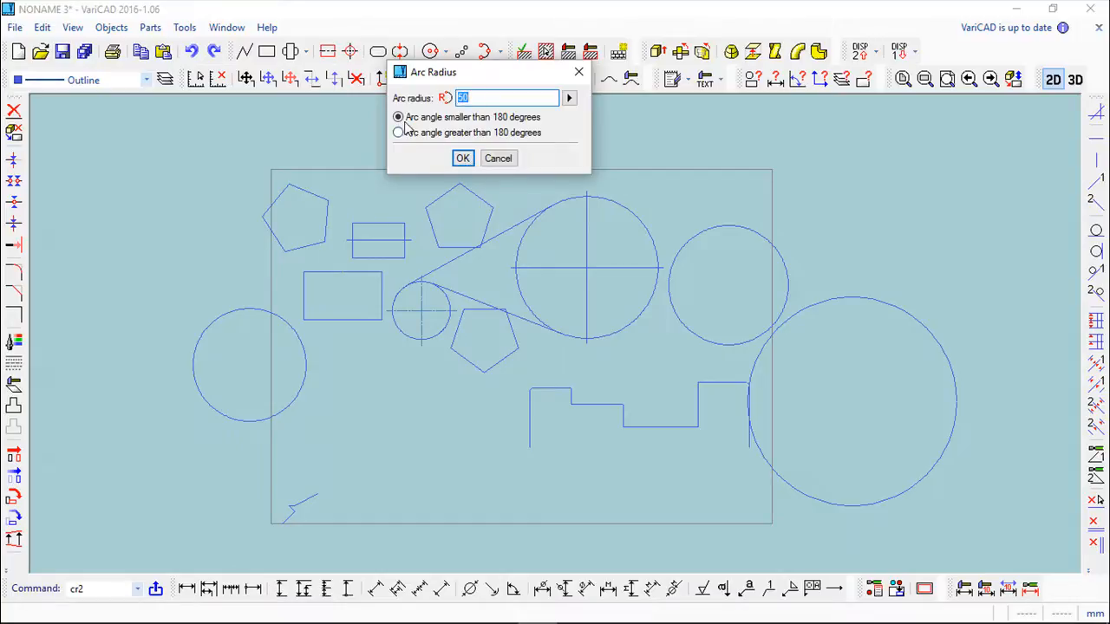
pyautogui.click(462, 158)
pyautogui.click(382, 415)
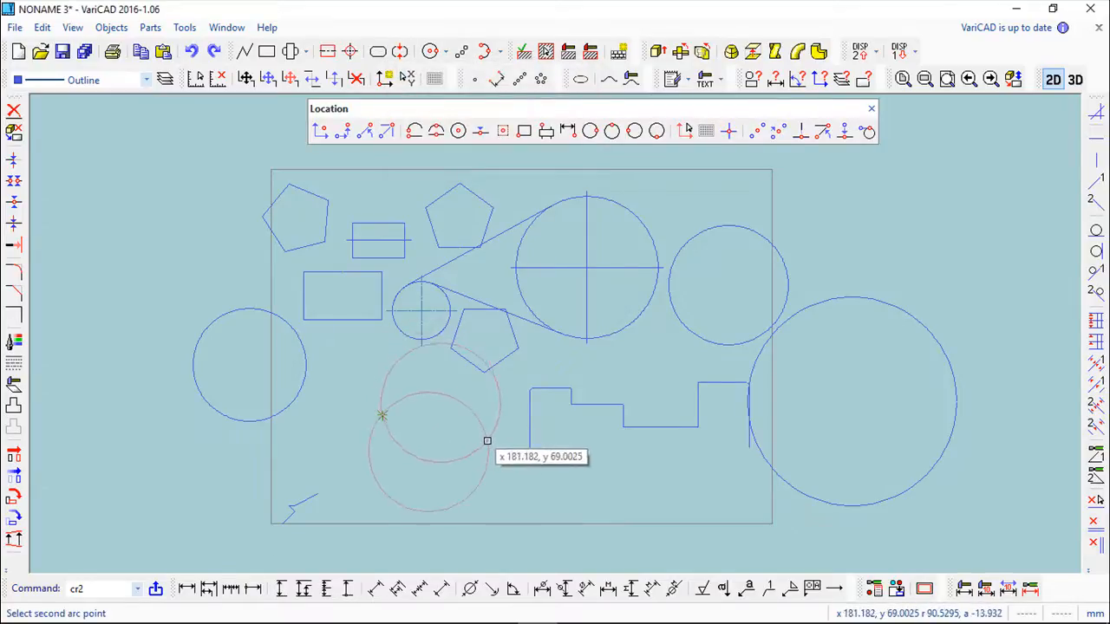
pyautogui.click(487, 440)
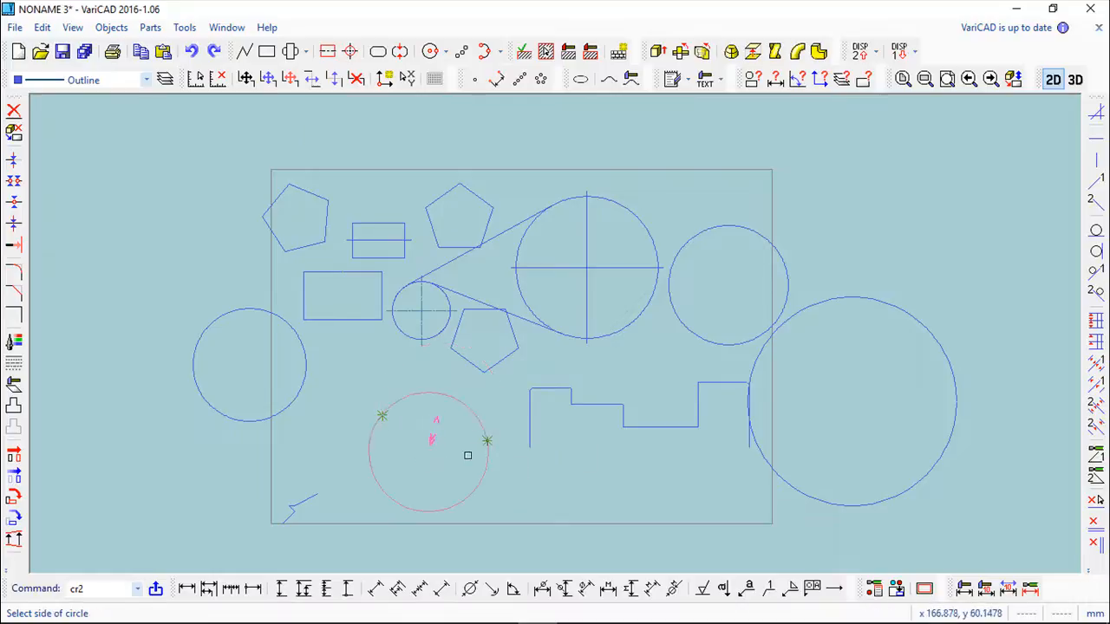
pyautogui.click(449, 472)
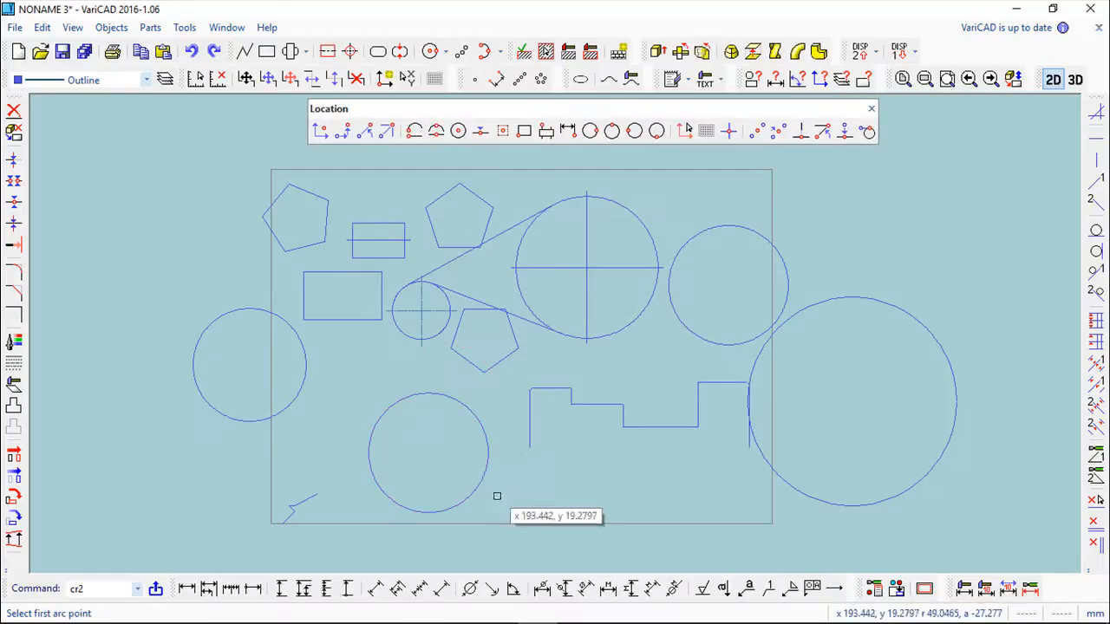
pyautogui.click(871, 108)
# Draw a Circle Tangent to 3 Objects circle touching the upper tangent line, the large circle and the lower tangent line.
pyautogui.click(111, 27)
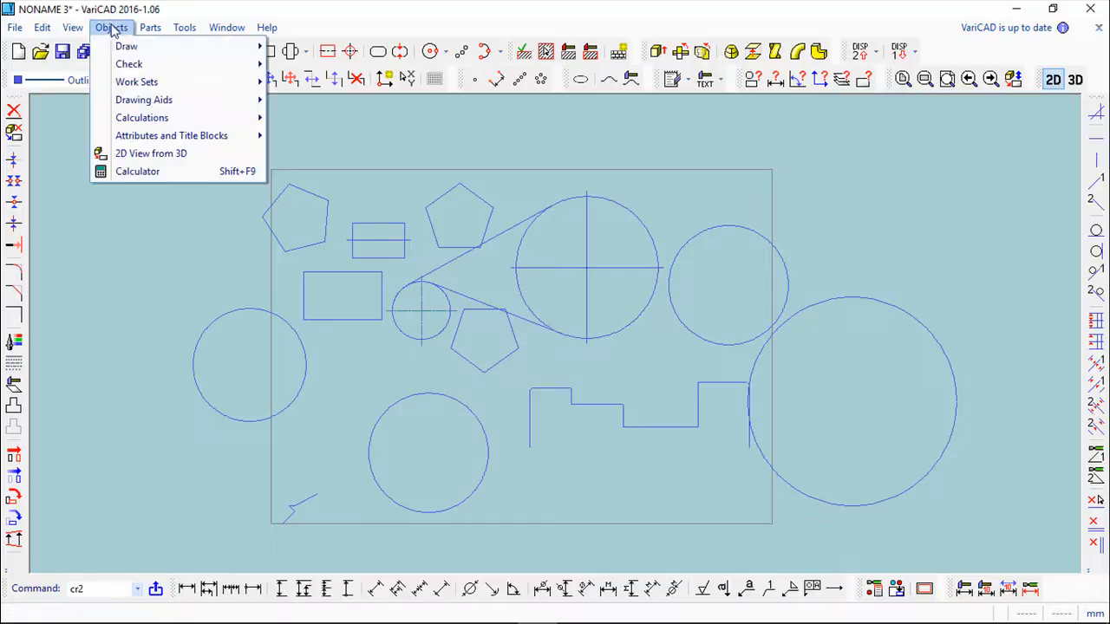
pyautogui.moveTo(126, 46)
pyautogui.moveTo(308, 68)
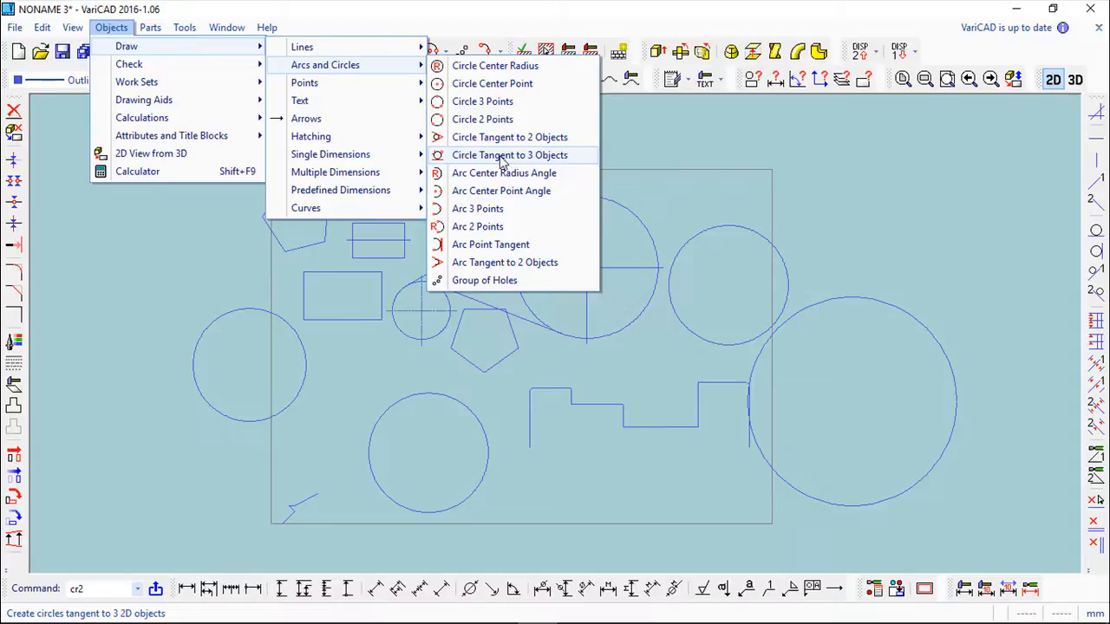
pyautogui.click(501, 161)
pyautogui.scroll(5, 413, 302)
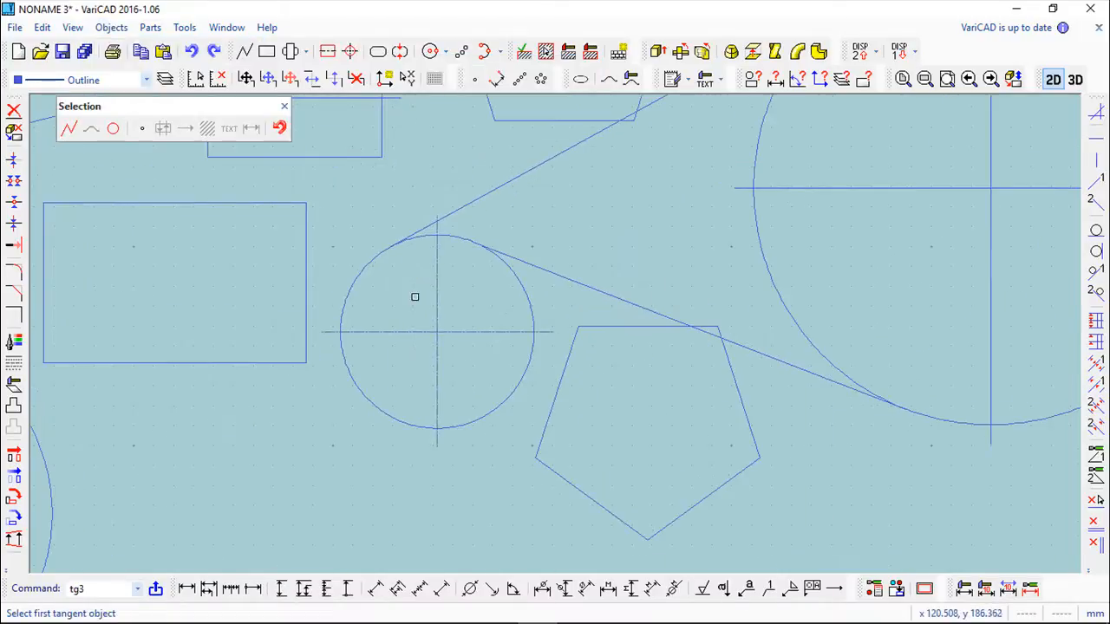
pyautogui.moveTo(644, 237); pyautogui.dragTo(550, 367, button='middle')
pyautogui.click(563, 252)
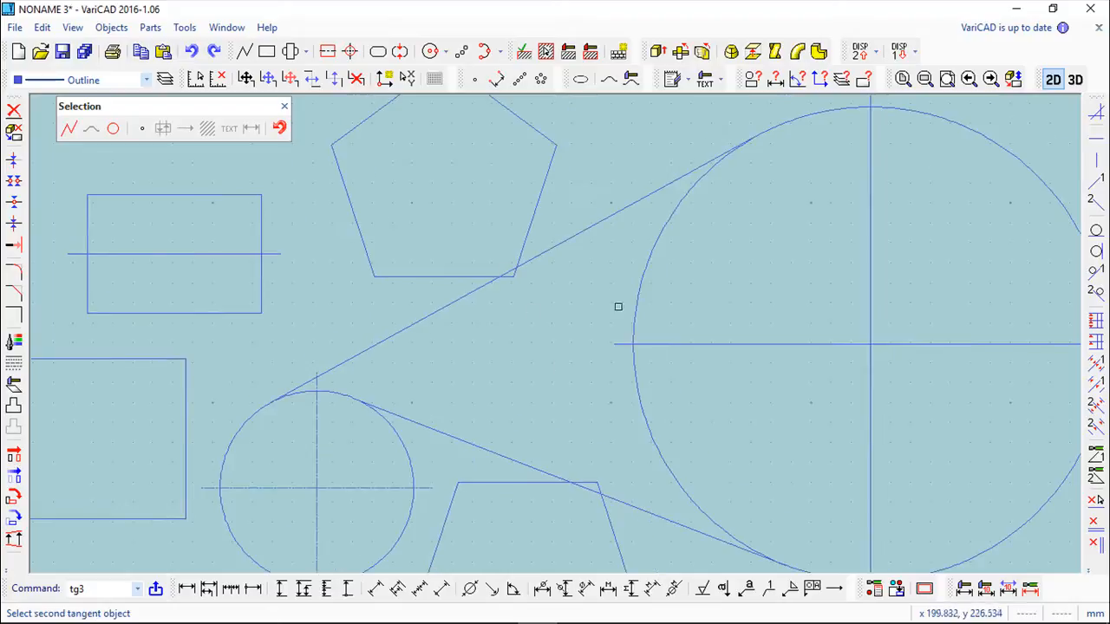
pyautogui.click(634, 366)
pyautogui.click(514, 457)
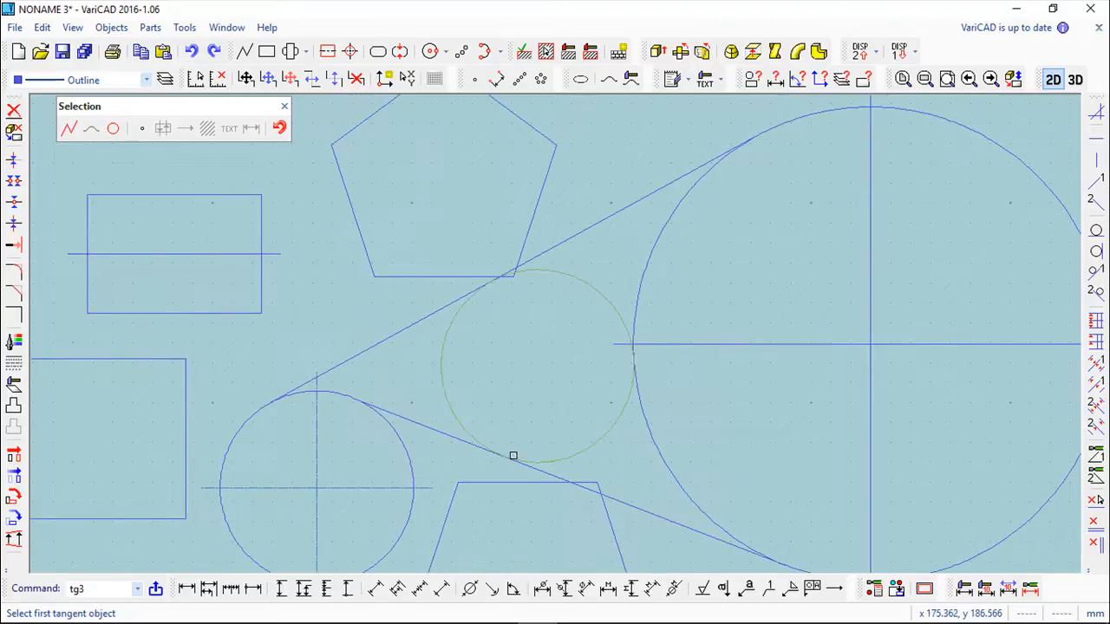
pyautogui.scroll(-2, 335, 387)
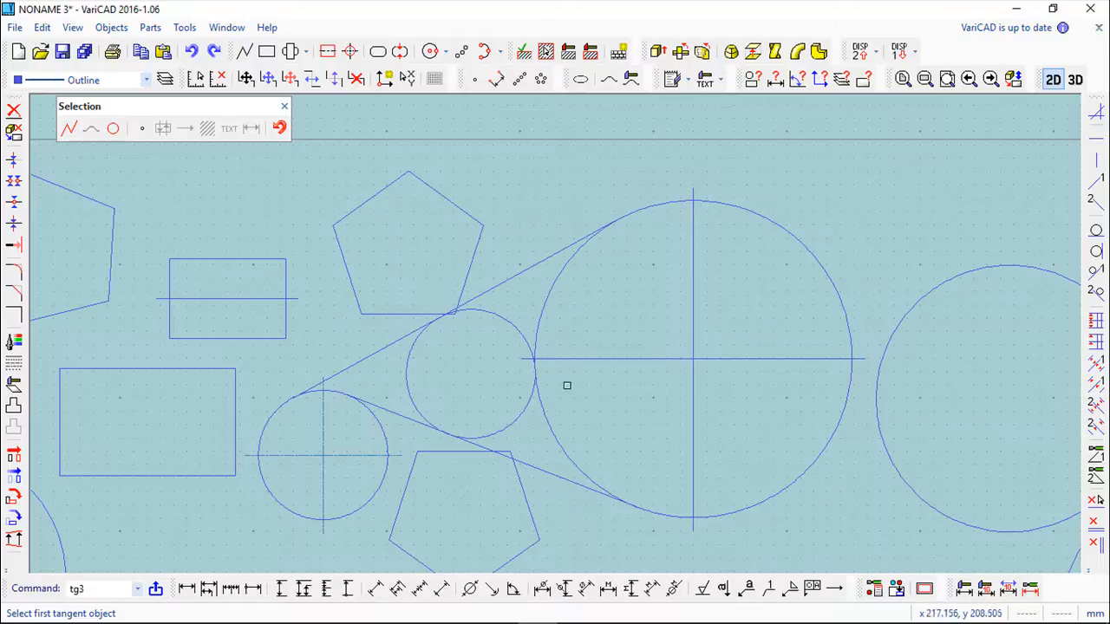
# Try a Group of Holes pattern along a circle with 20 holes of diameter 10, centered on the large circle.
pyautogui.click(111, 27)
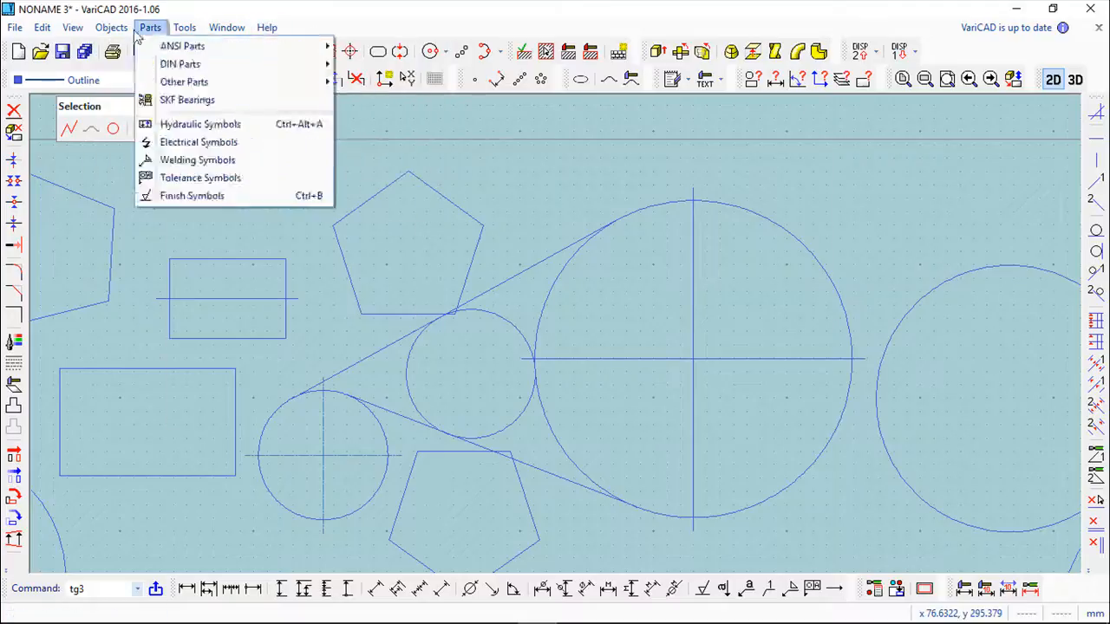
pyautogui.moveTo(128, 48)
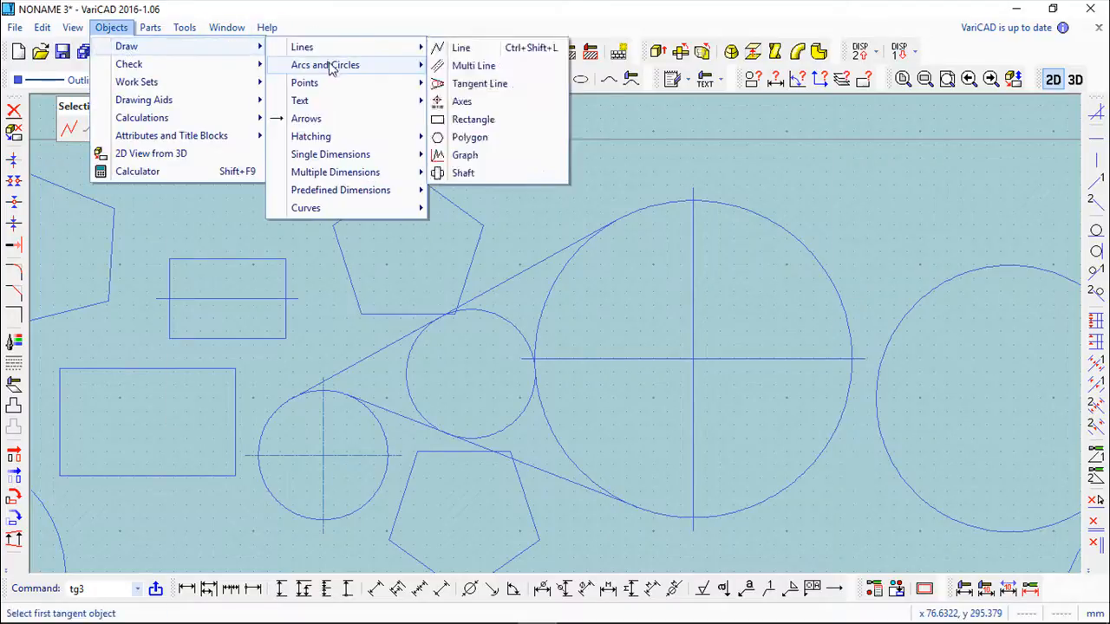
pyautogui.moveTo(324, 66)
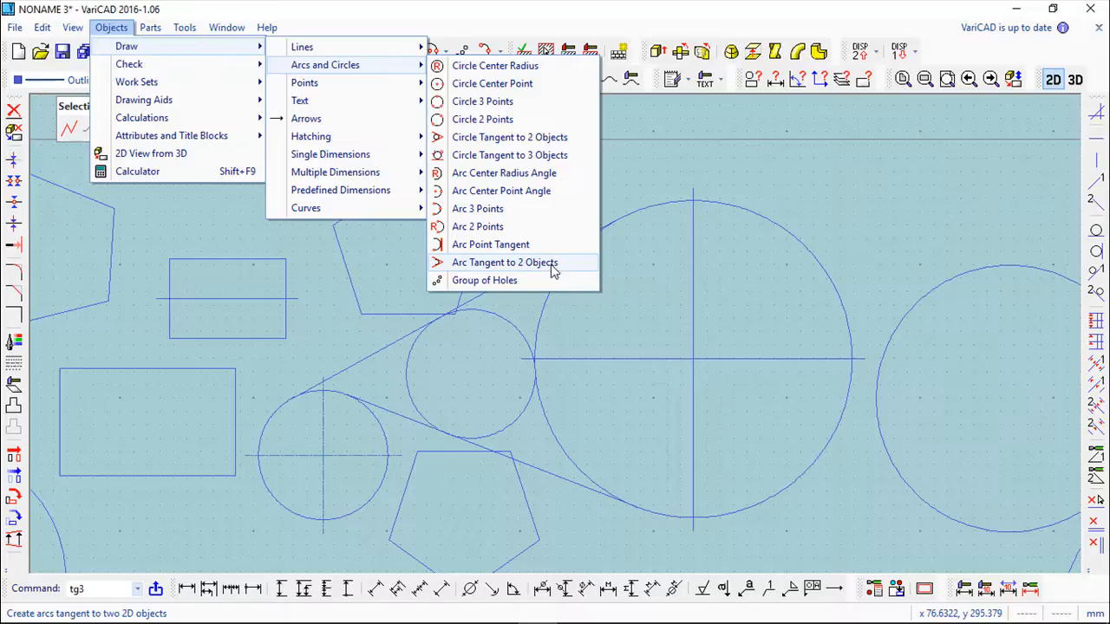
pyautogui.click(503, 283)
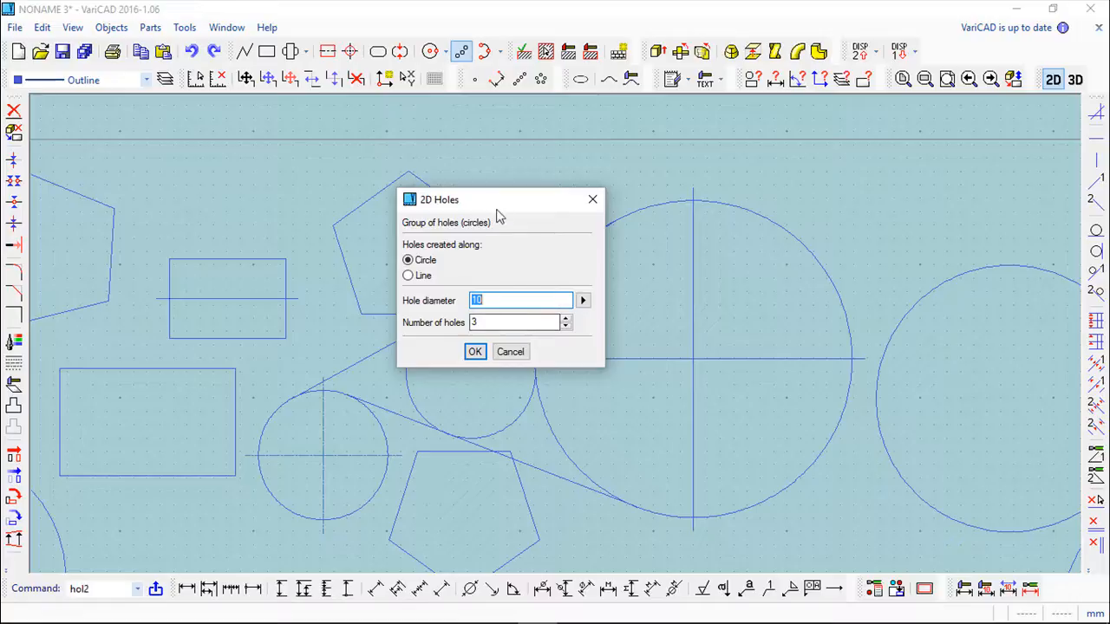
pyautogui.moveTo(503, 206); pyautogui.dragTo(364, 122)
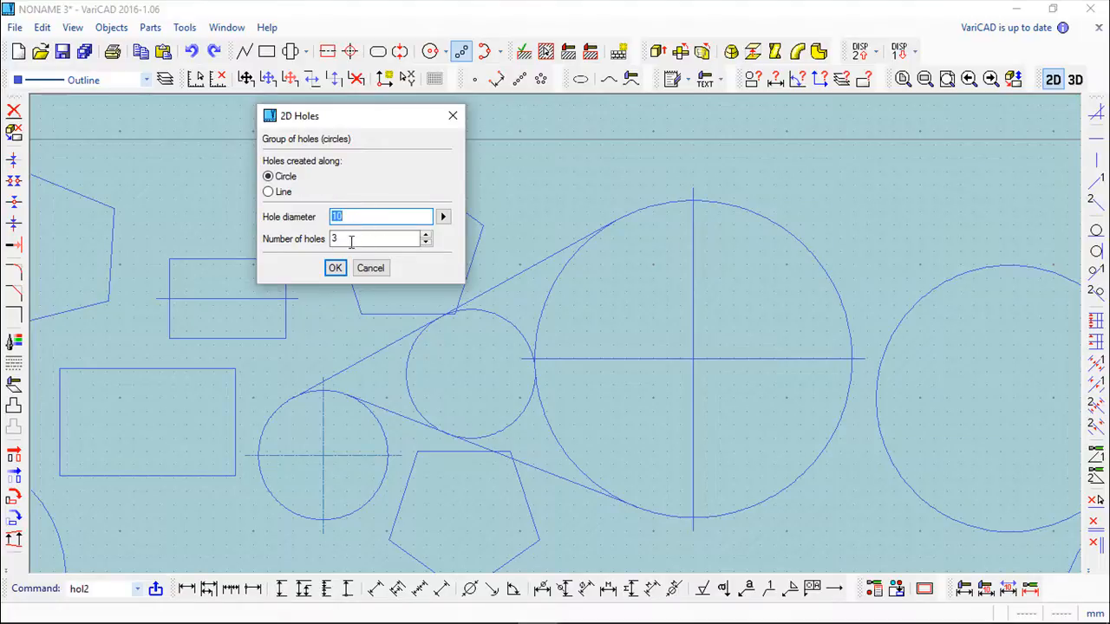
pyautogui.press('Tab')
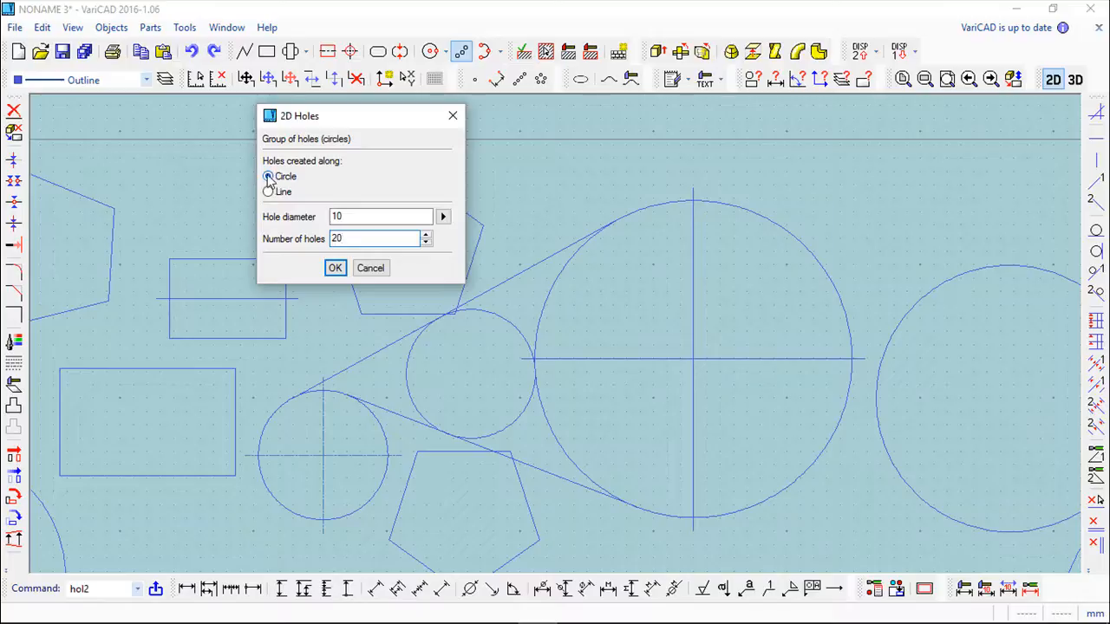
pyautogui.click(335, 268)
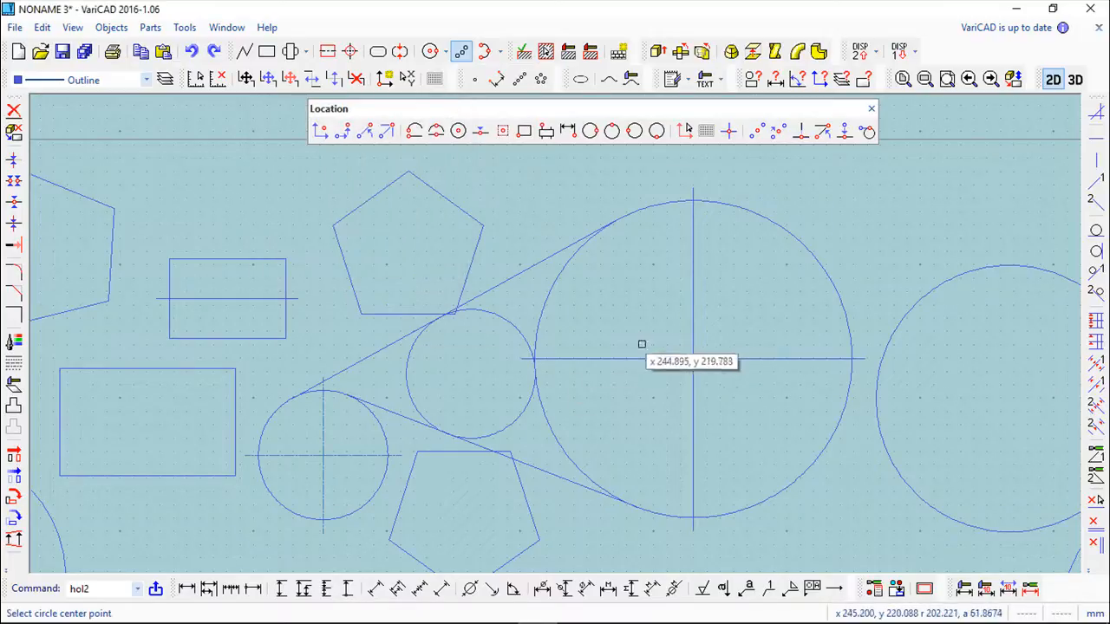
pyautogui.click(694, 358)
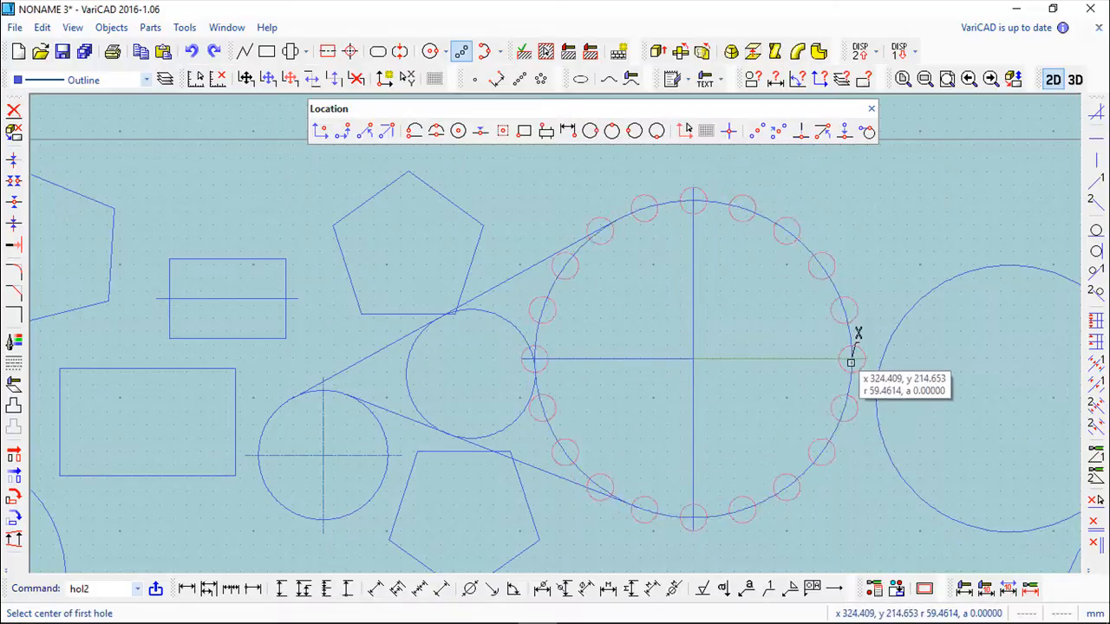
pyautogui.press('Escape')
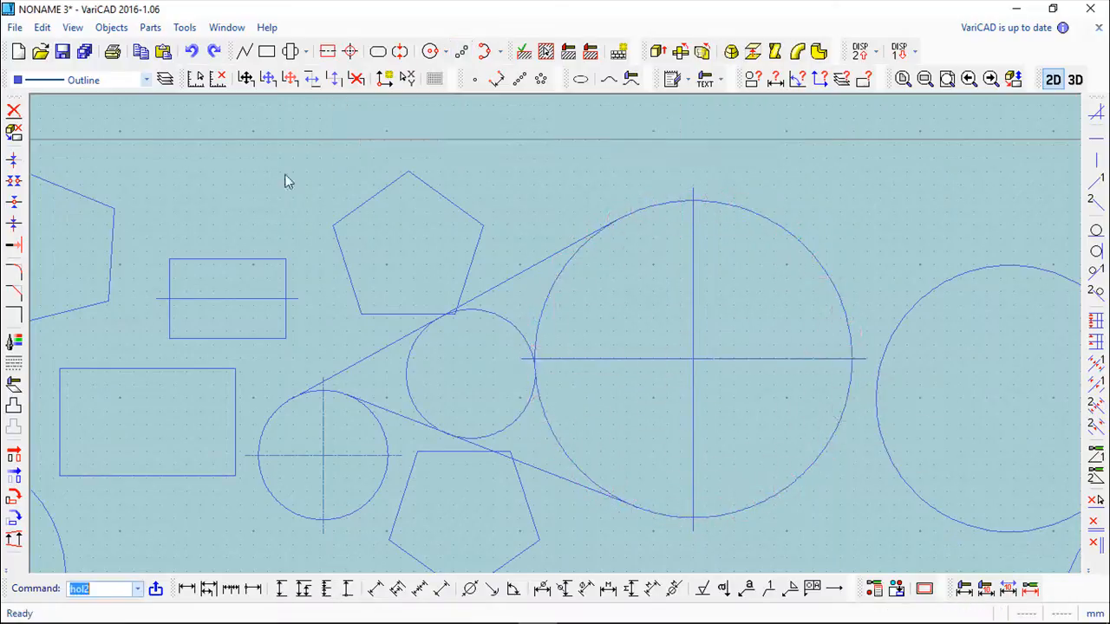
# Try a Group of Holes row along a line with 20 holes of diameter 10, starting at the lower tangent line's large-circle end.
pyautogui.press('Return')
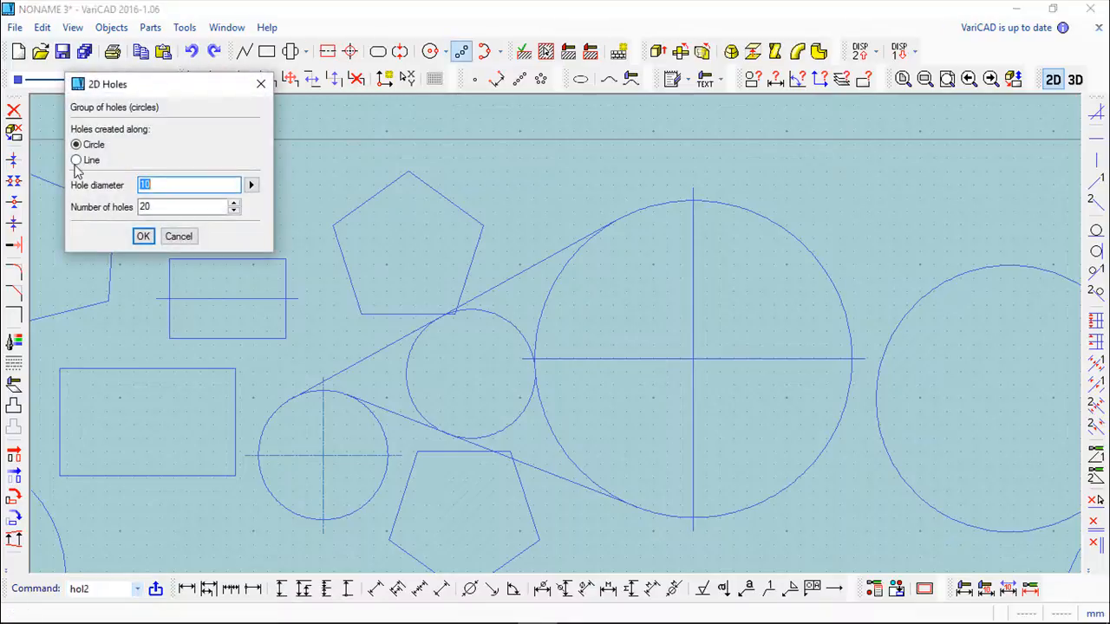
pyautogui.click(144, 237)
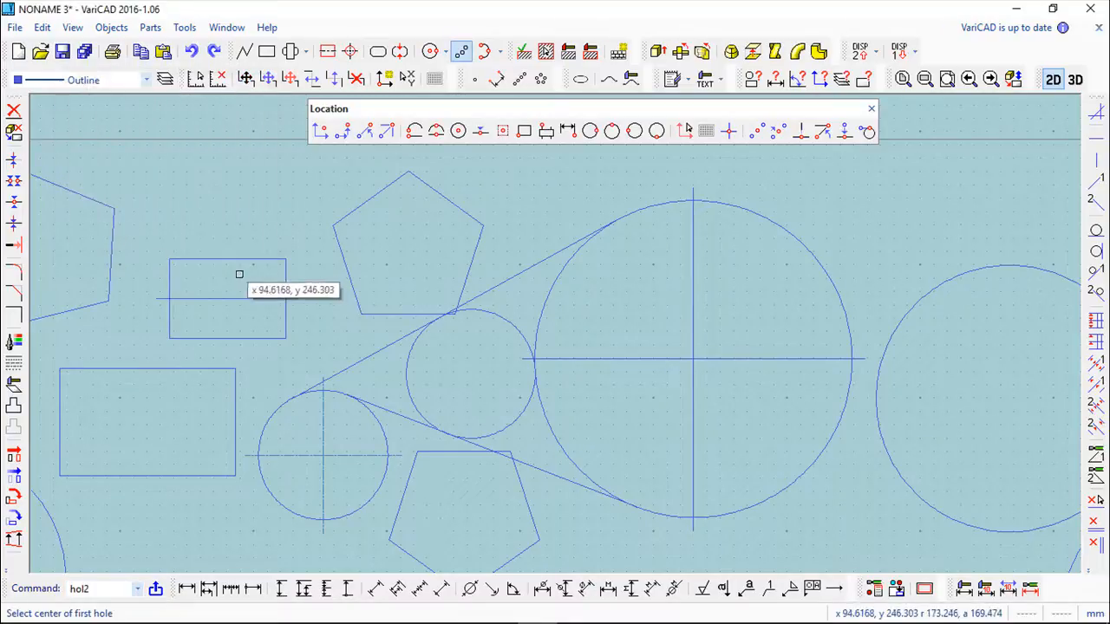
pyautogui.click(640, 502)
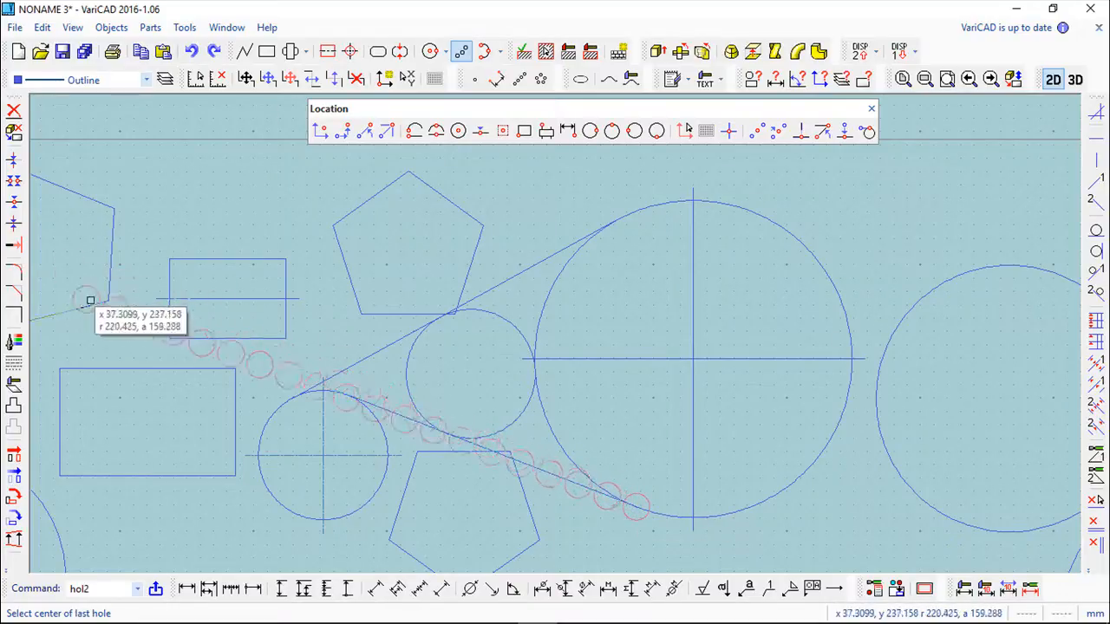
pyautogui.press('Escape')
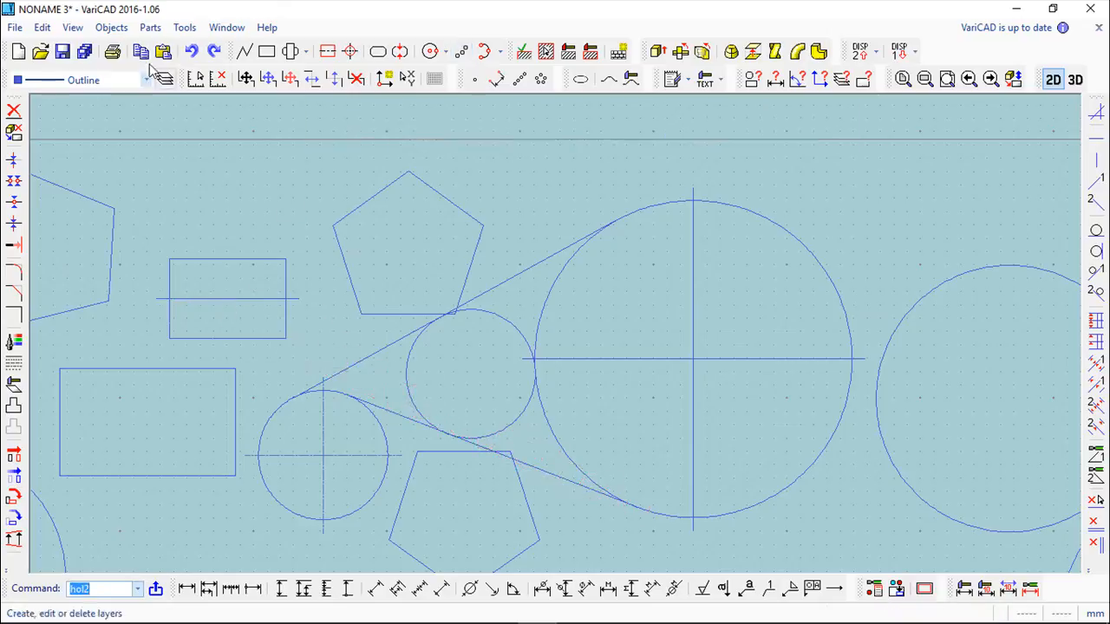
# Place a single point above the upper tangent line, between the upper pentagon and the large circle.
pyautogui.click(111, 27)
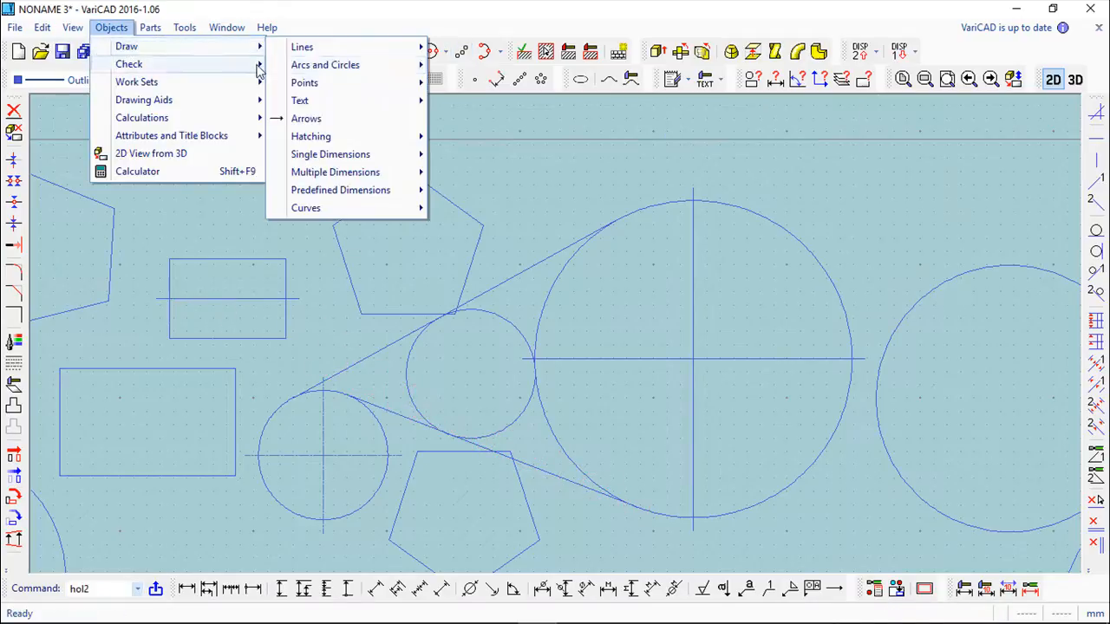
pyautogui.moveTo(313, 50)
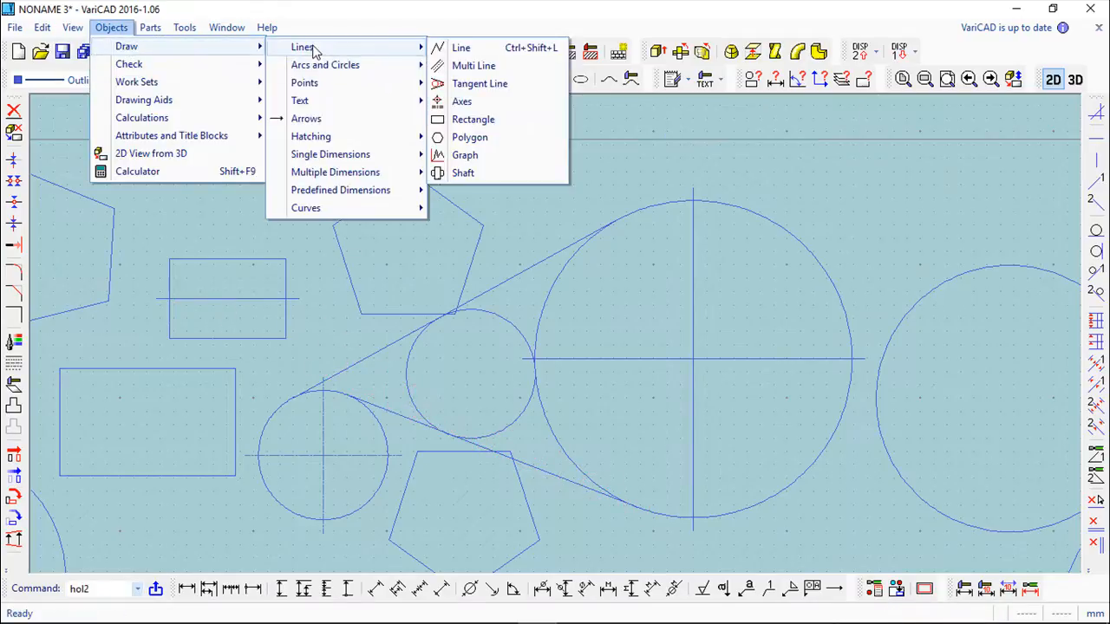
pyautogui.moveTo(318, 70)
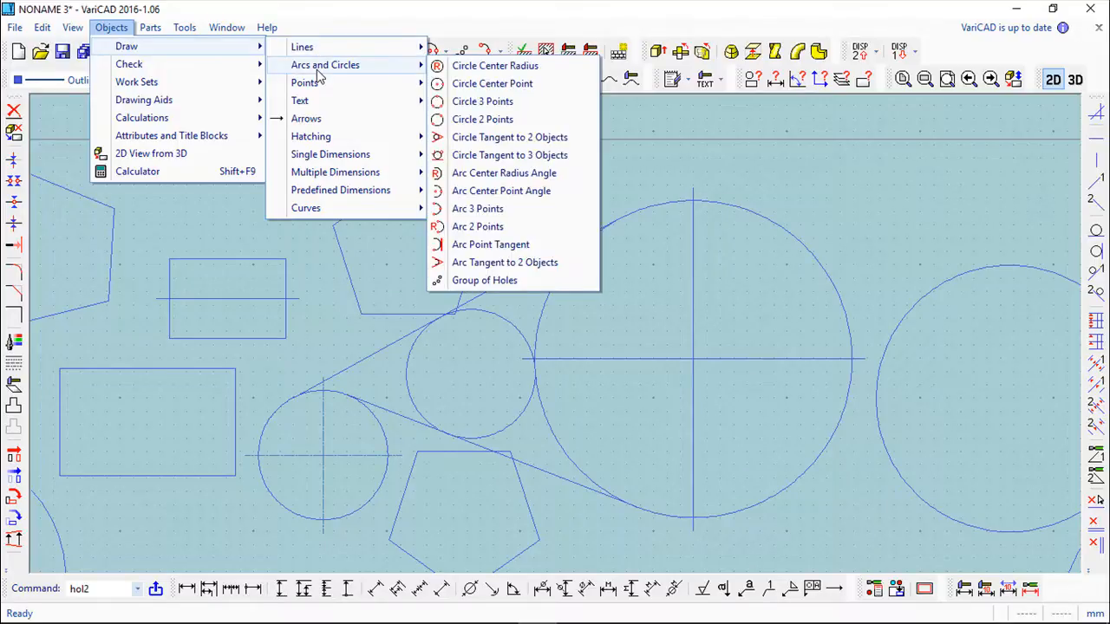
pyautogui.moveTo(323, 88)
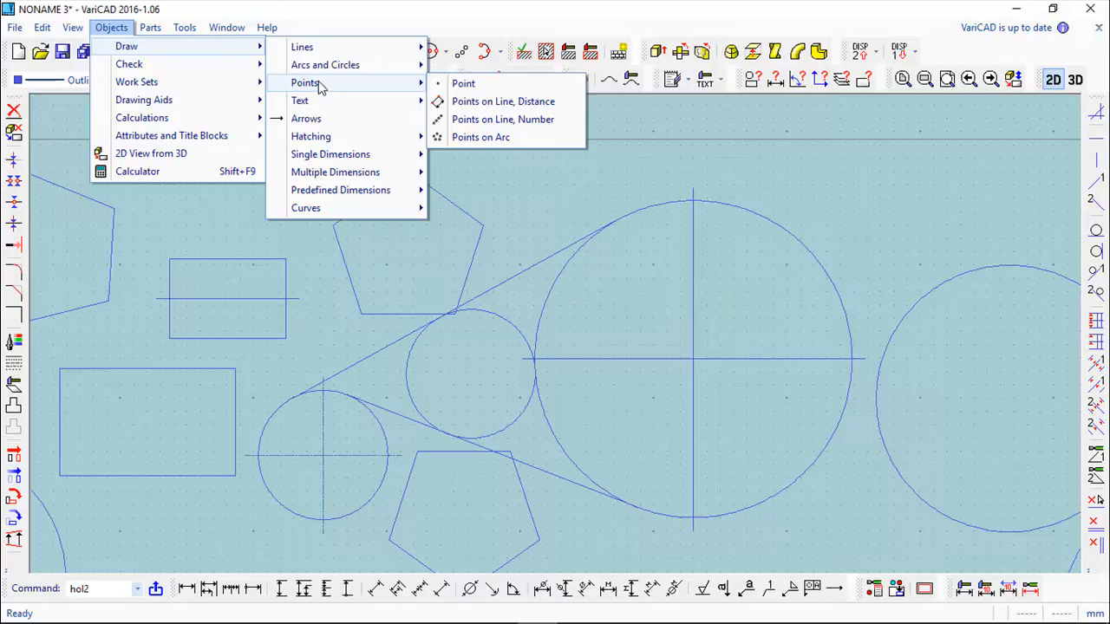
pyautogui.click(464, 84)
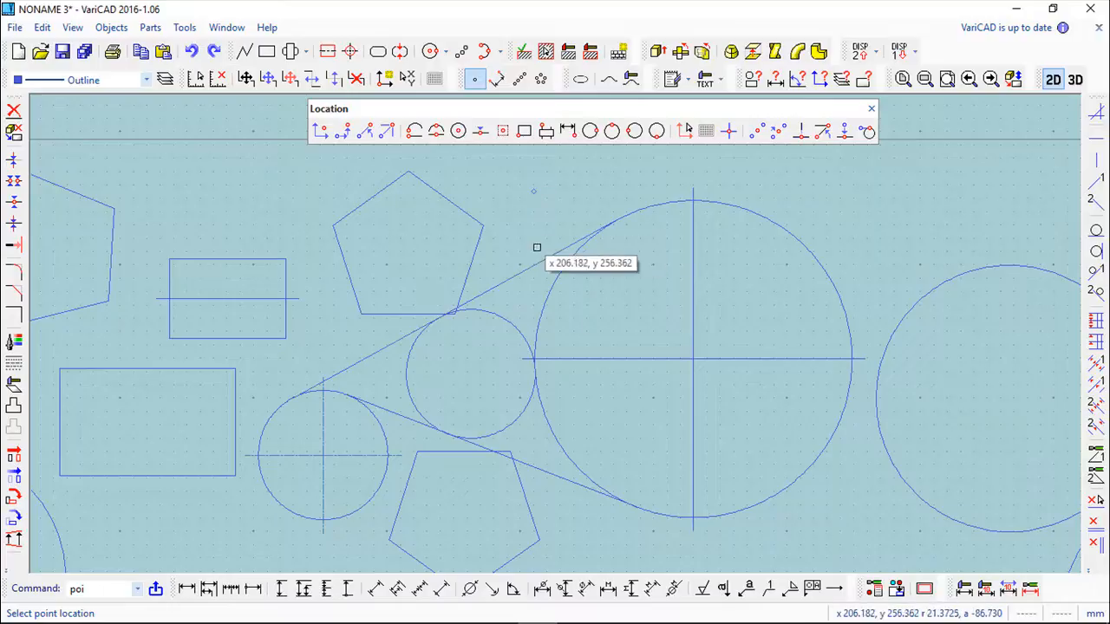
pyautogui.scroll(2, 529, 200)
pyautogui.moveTo(530, 201); pyautogui.dragTo(498, 248, button='middle')
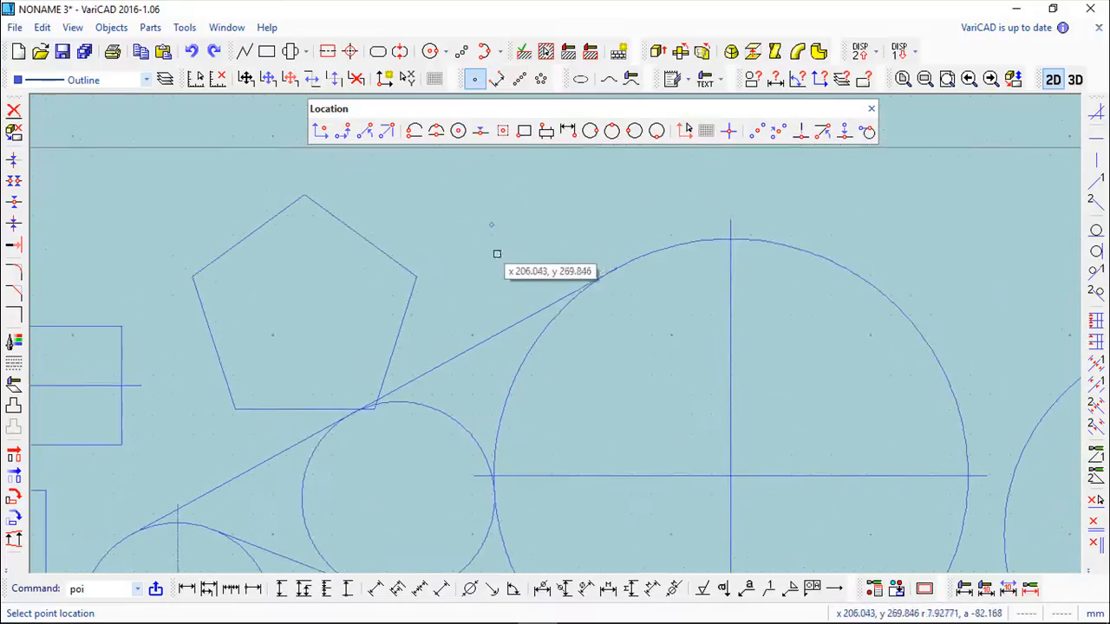
# Create Points on Line, Distance along a rising slanted line about 29.7 long, between the upper pentagon and the large circle.
pyautogui.click(111, 27)
pyautogui.moveTo(123, 52)
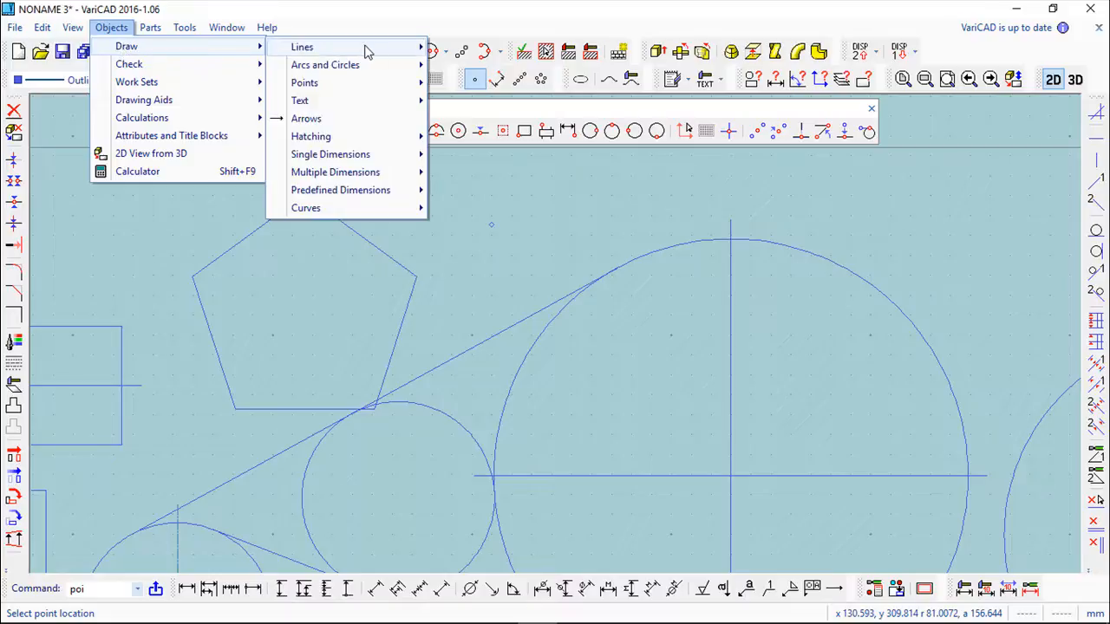
pyautogui.moveTo(362, 89)
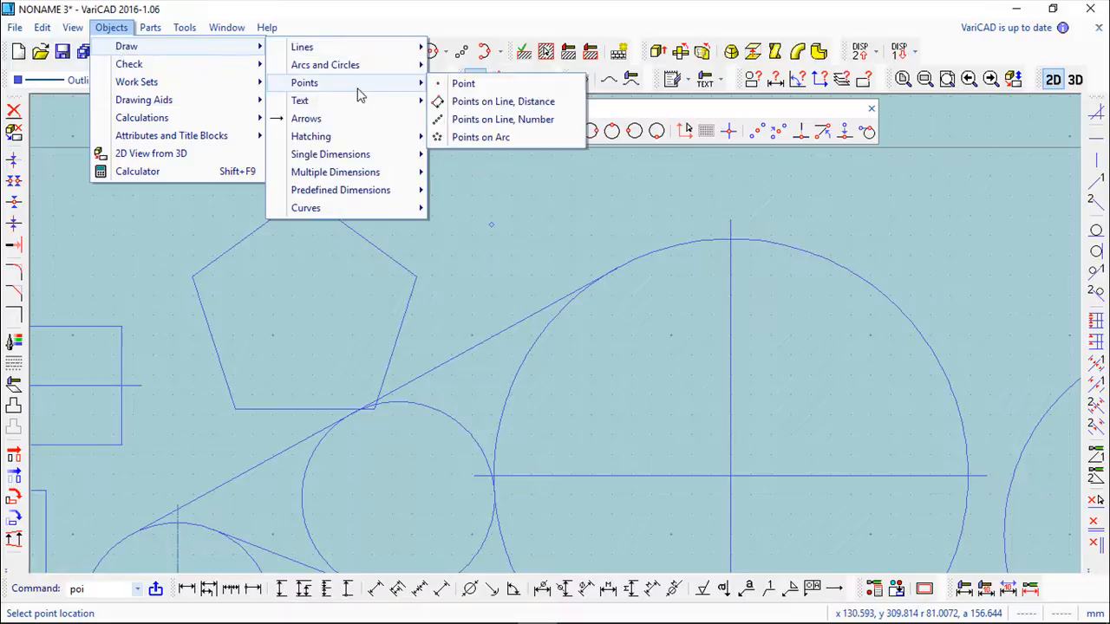
pyautogui.click(471, 105)
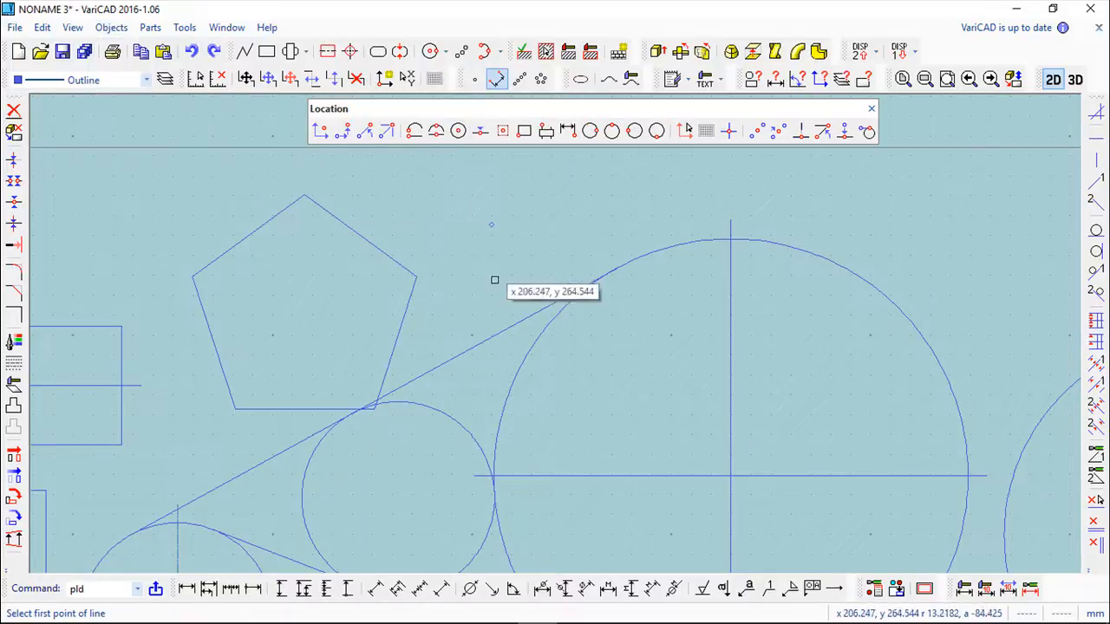
pyautogui.click(449, 303)
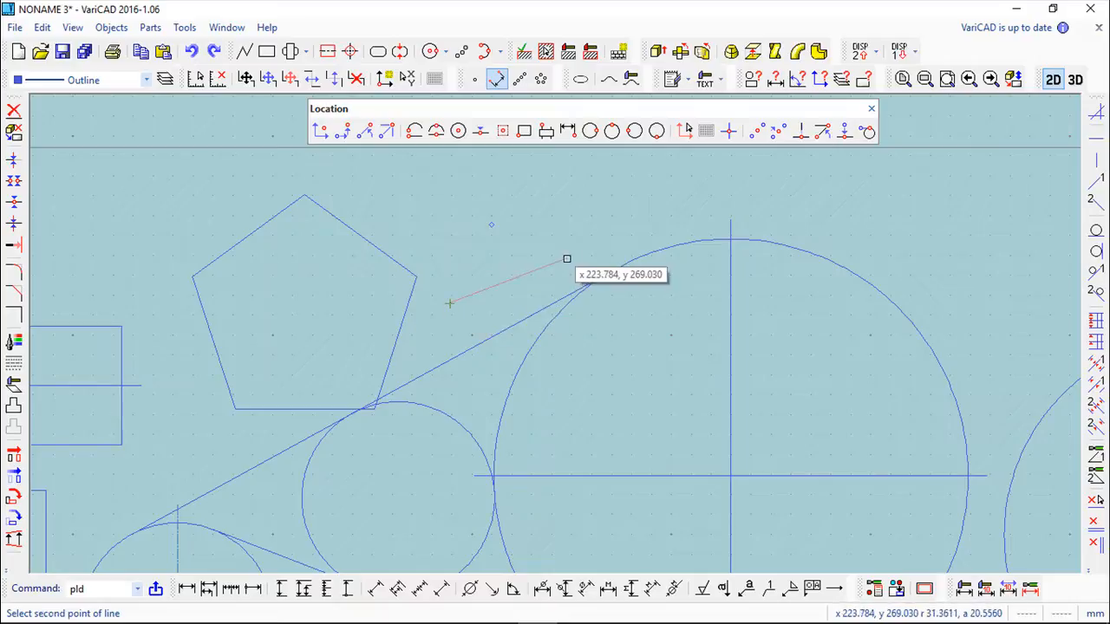
pyautogui.click(558, 255)
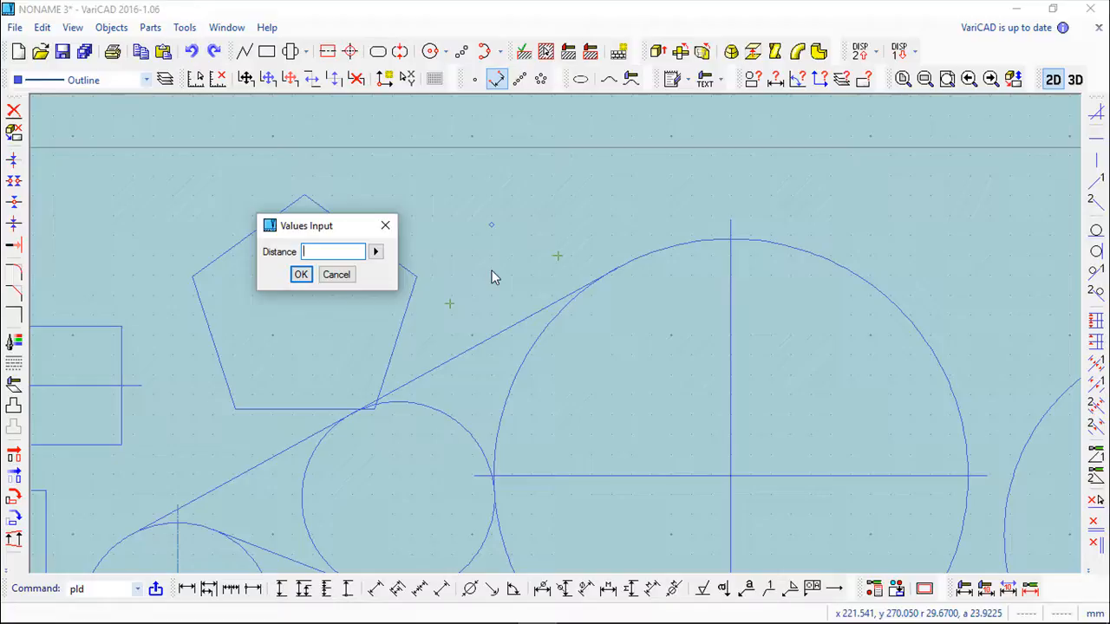
pyautogui.press('Return')
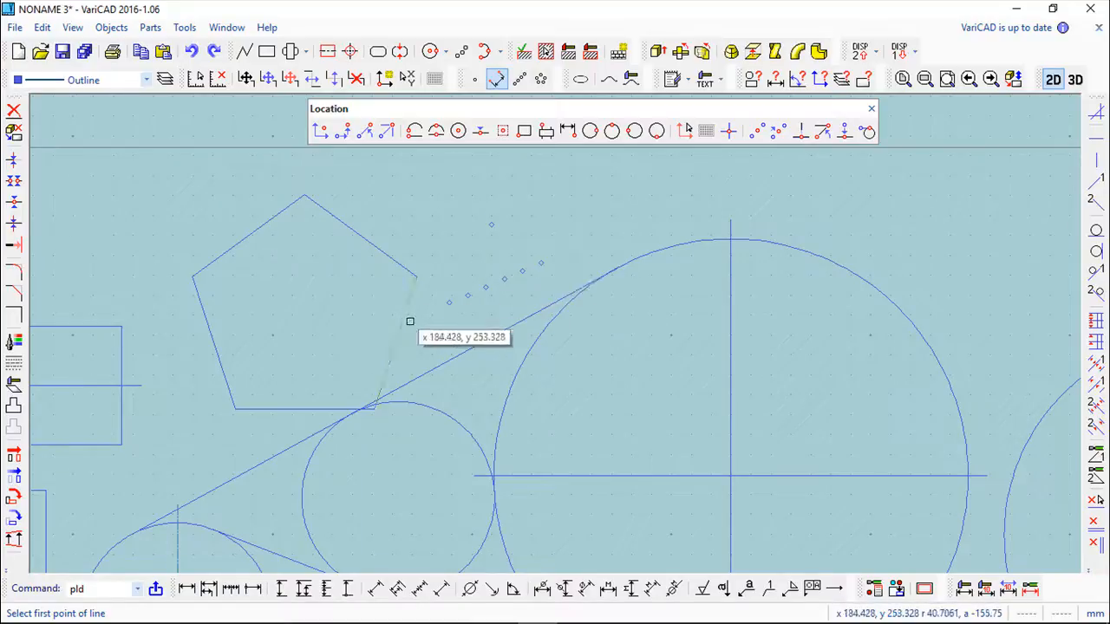
# Create 10 points with Points on Arc along a counterclockwise arc of radius about 24, inside the large circle's upper-left quarter.
pyautogui.click(110, 27)
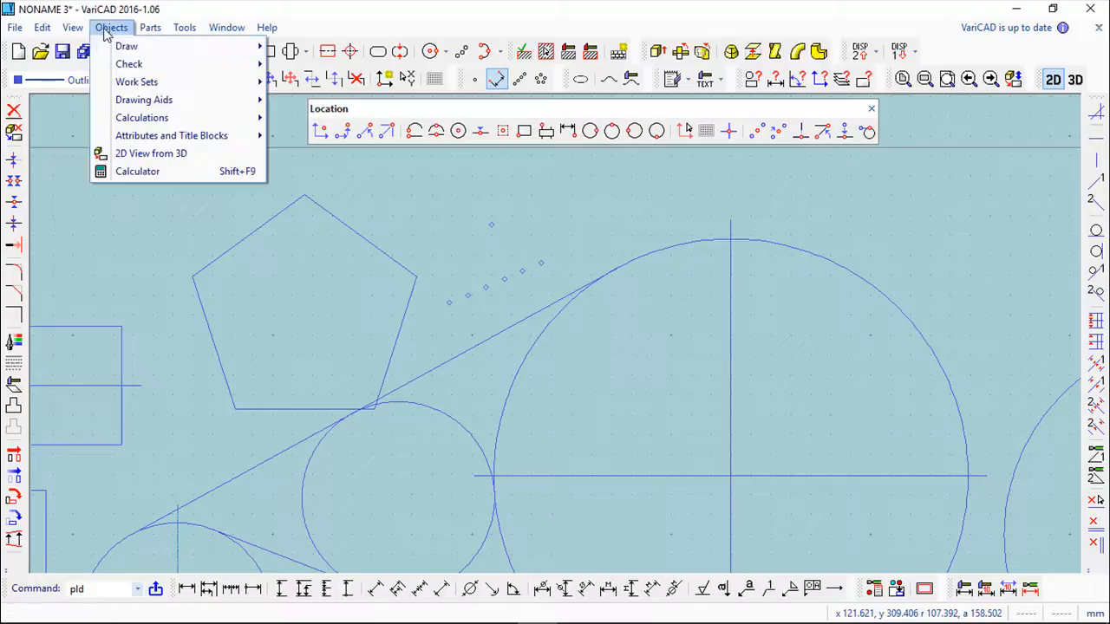
pyautogui.moveTo(133, 49)
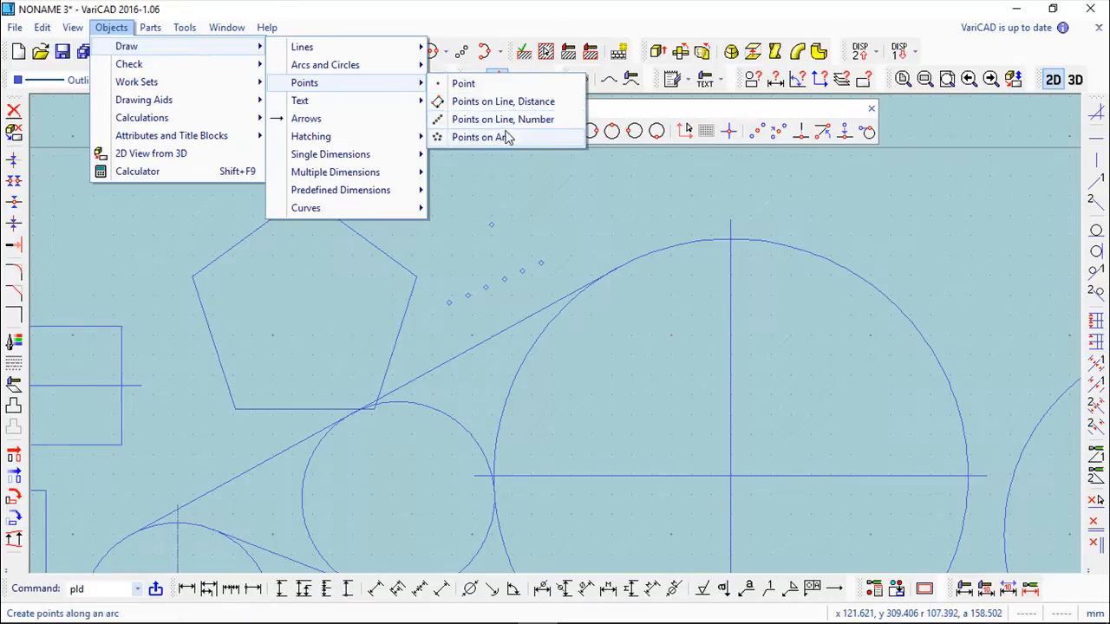
pyautogui.click(475, 138)
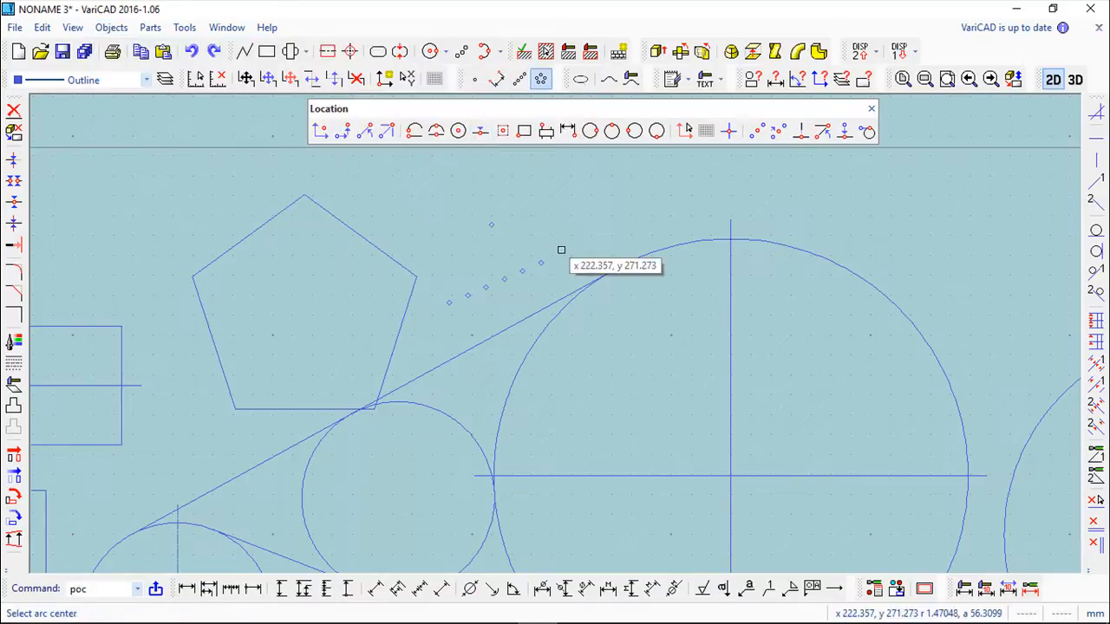
pyautogui.click(662, 406)
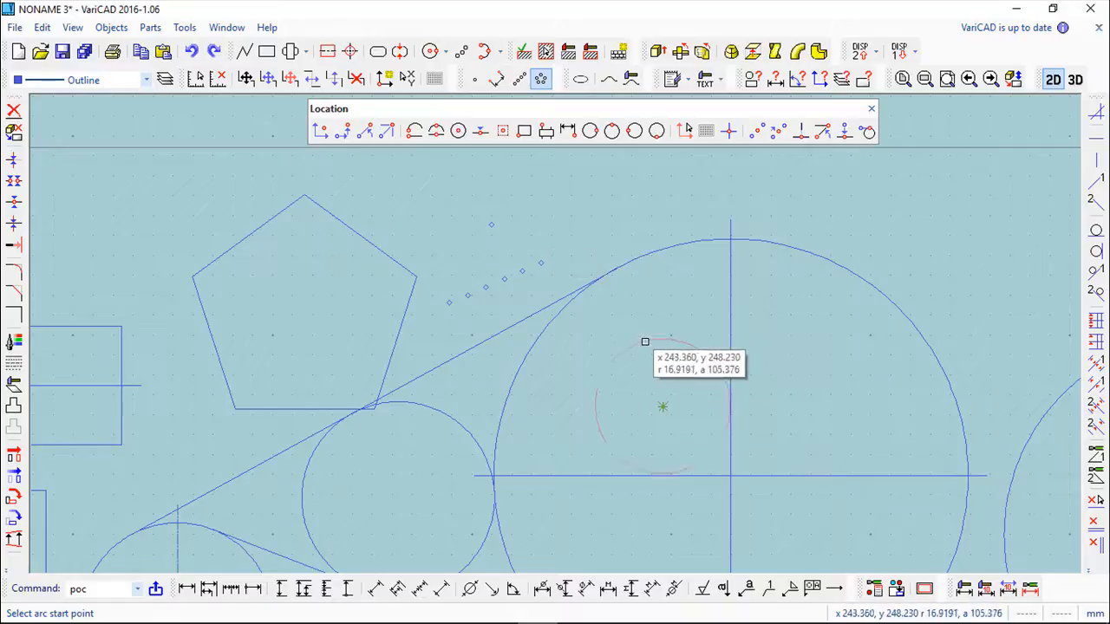
pyautogui.click(685, 315)
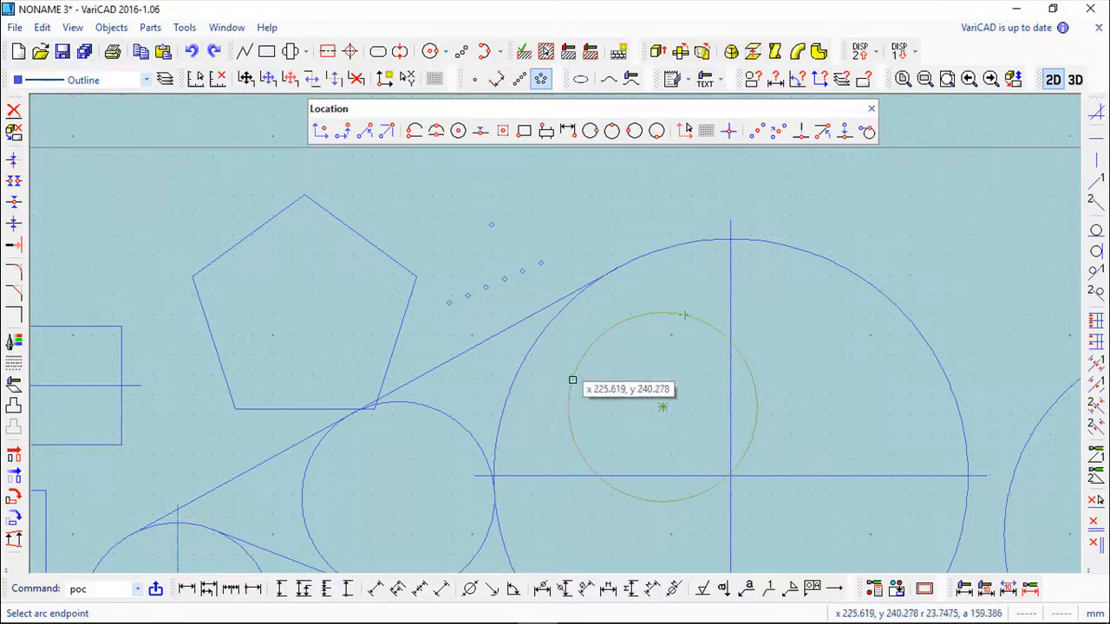
pyautogui.click(579, 446)
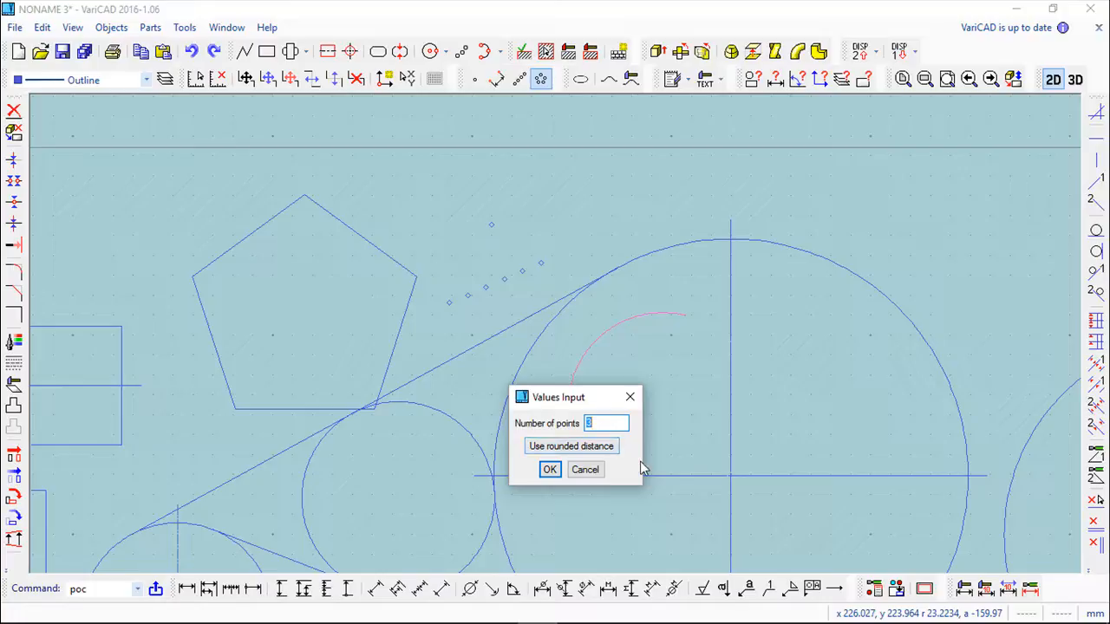
pyautogui.write('10')
pyautogui.press('Return')
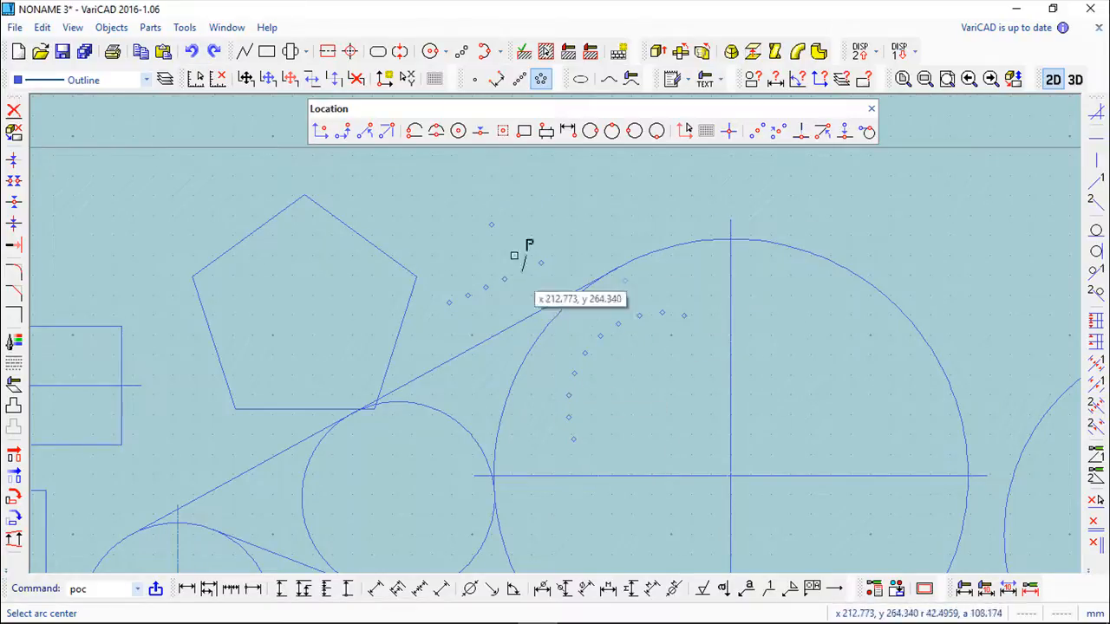
# Draw a single-segment arrow with its head at the end of the rectangle's horizontal axis, sloping down toward the small circle.
pyautogui.click(111, 27)
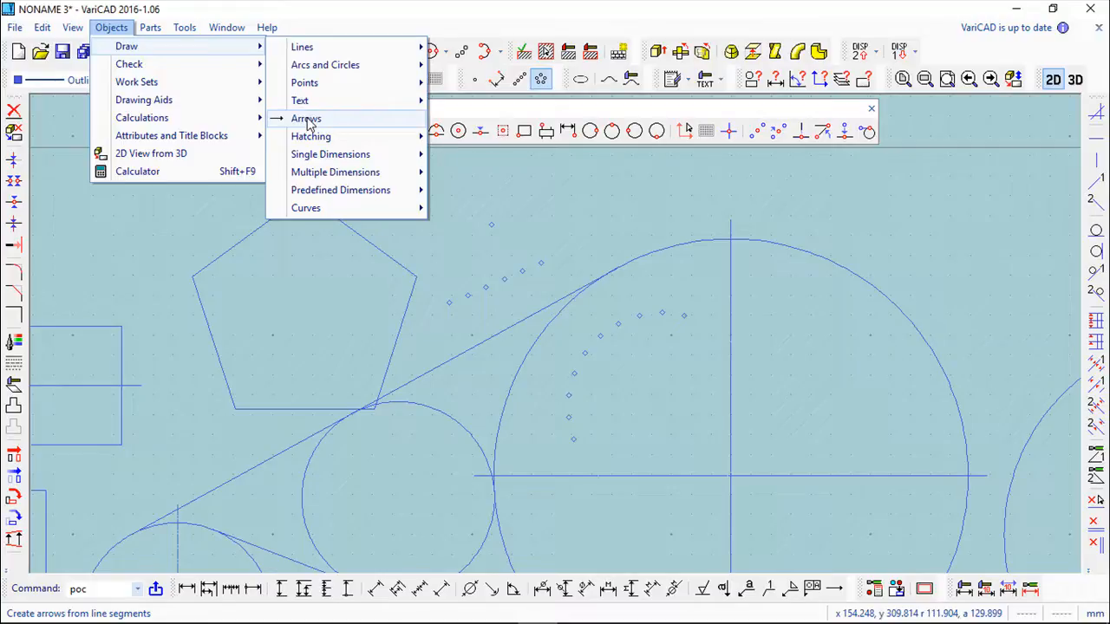
pyautogui.click(306, 119)
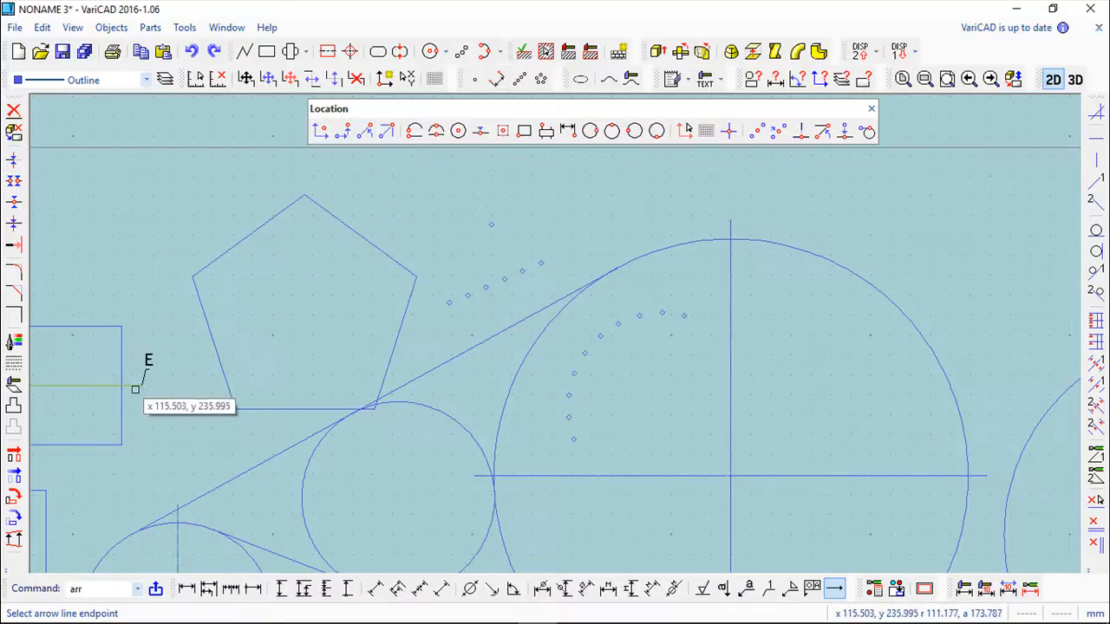
pyautogui.click(190, 423)
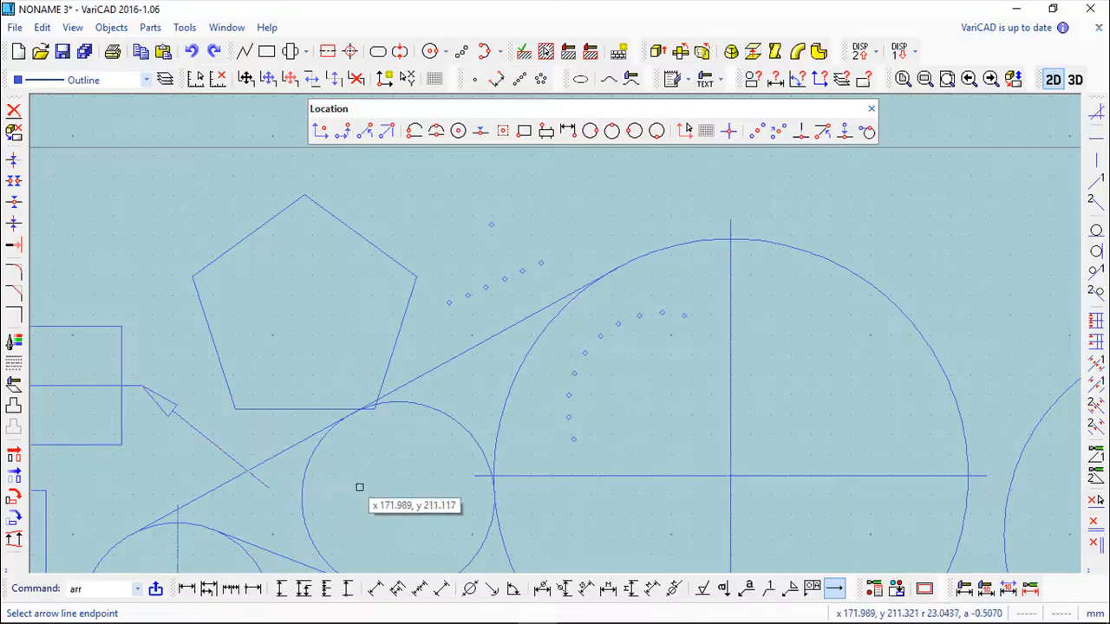
pyautogui.click(264, 480)
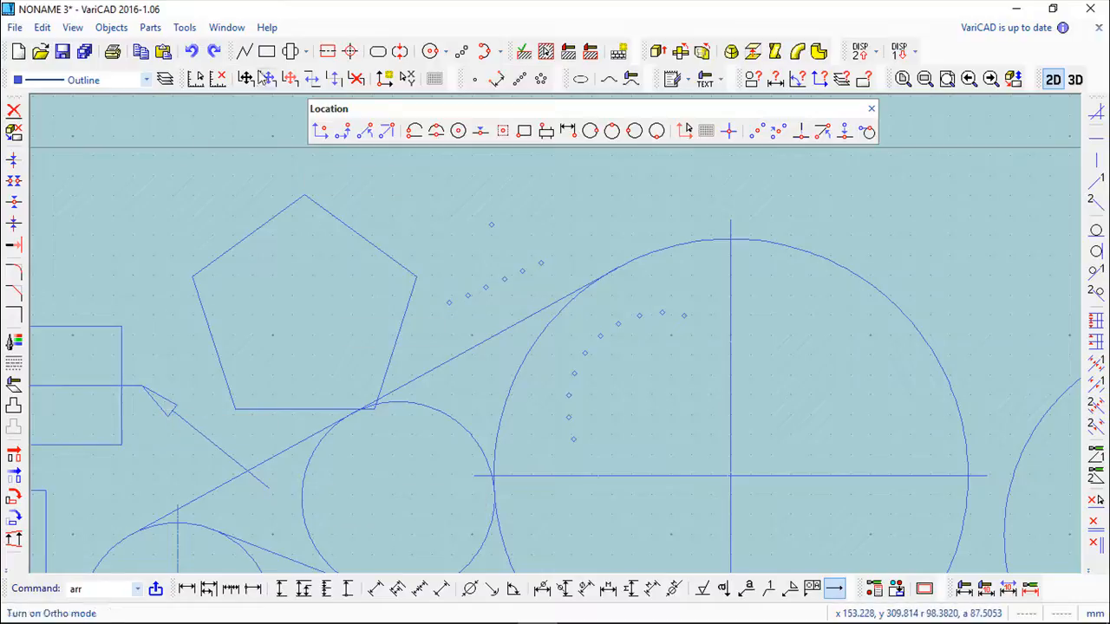
# Draw a four-segment arrow with its head at the upper pentagon's right corner, running over the points and ending inside the large circle.
pyautogui.click(111, 27)
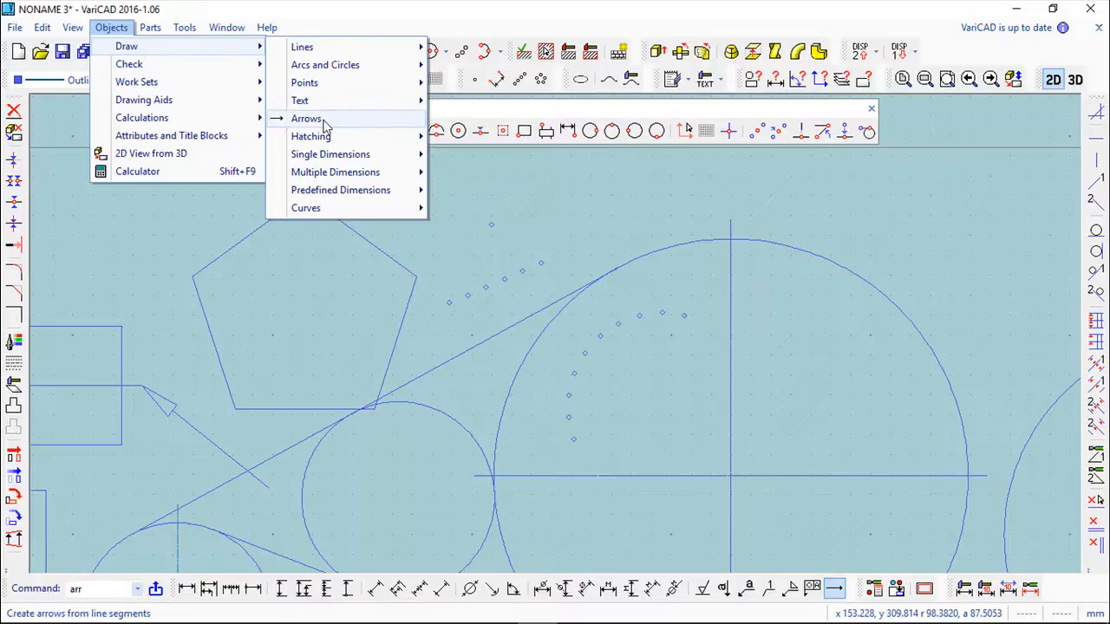
pyautogui.click(308, 118)
pyautogui.click(426, 282)
pyautogui.click(467, 183)
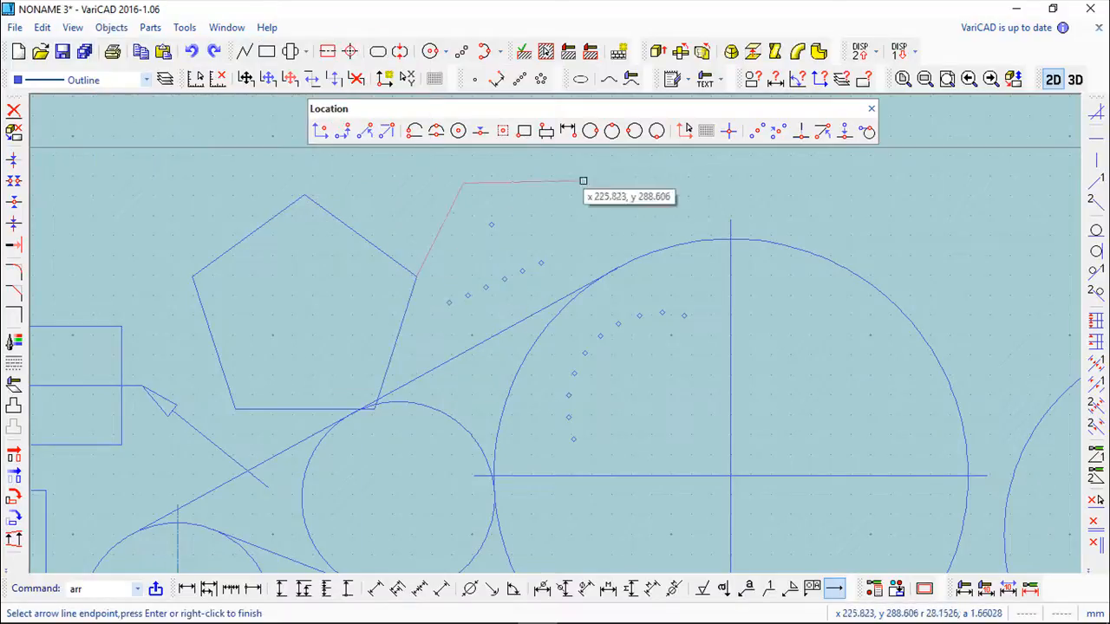
pyautogui.click(600, 180)
pyautogui.click(697, 288)
pyautogui.click(844, 287)
pyautogui.press('Return')
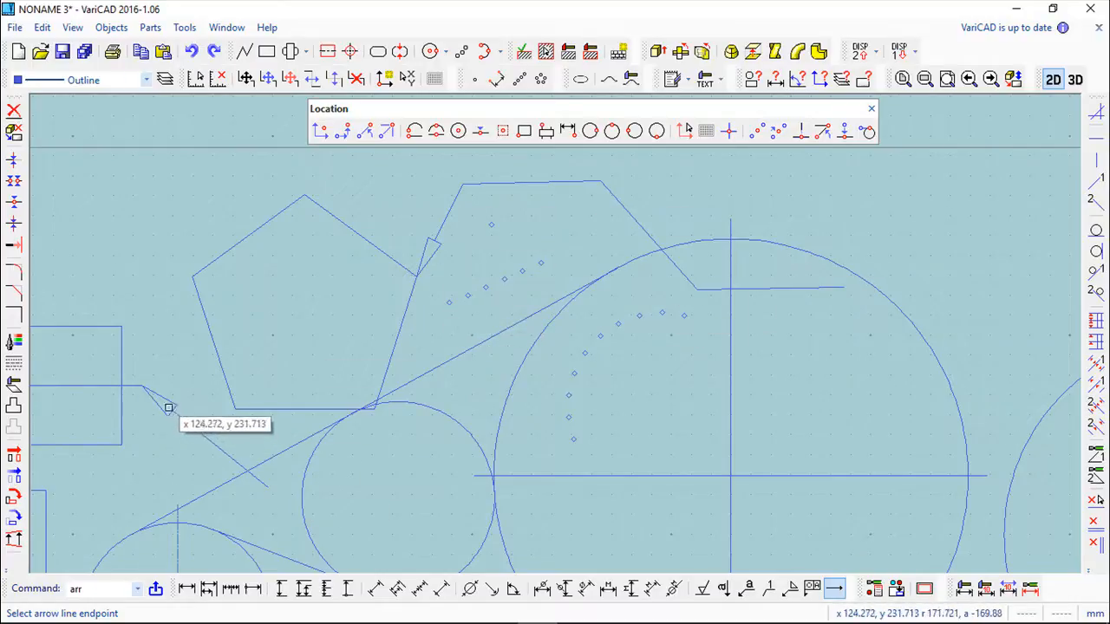
# Review the Arrow Style Settings for style, arrowhead ends and arrowhead length, and accept them as they are.
pyautogui.click(185, 28)
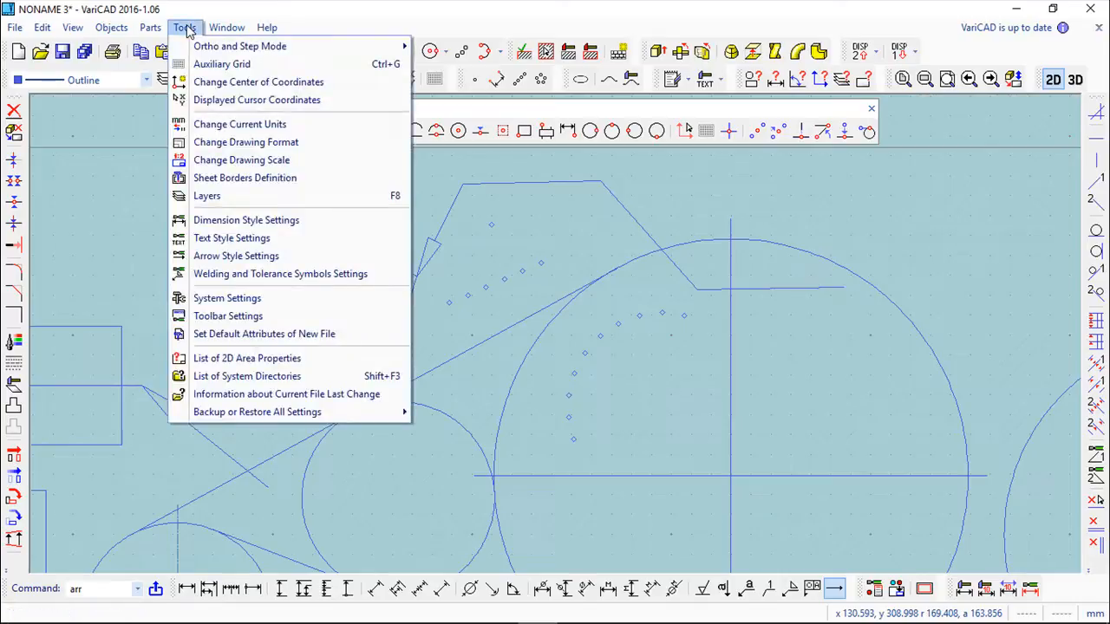
pyautogui.click(216, 257)
pyautogui.moveTo(266, 110); pyautogui.dragTo(459, 163)
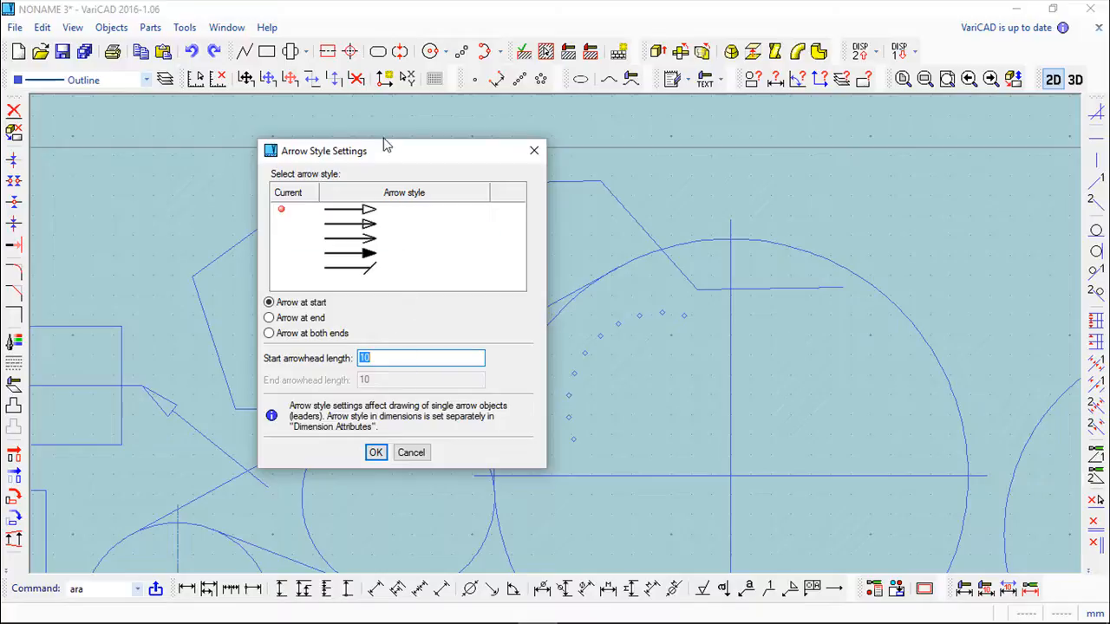
pyautogui.click(376, 452)
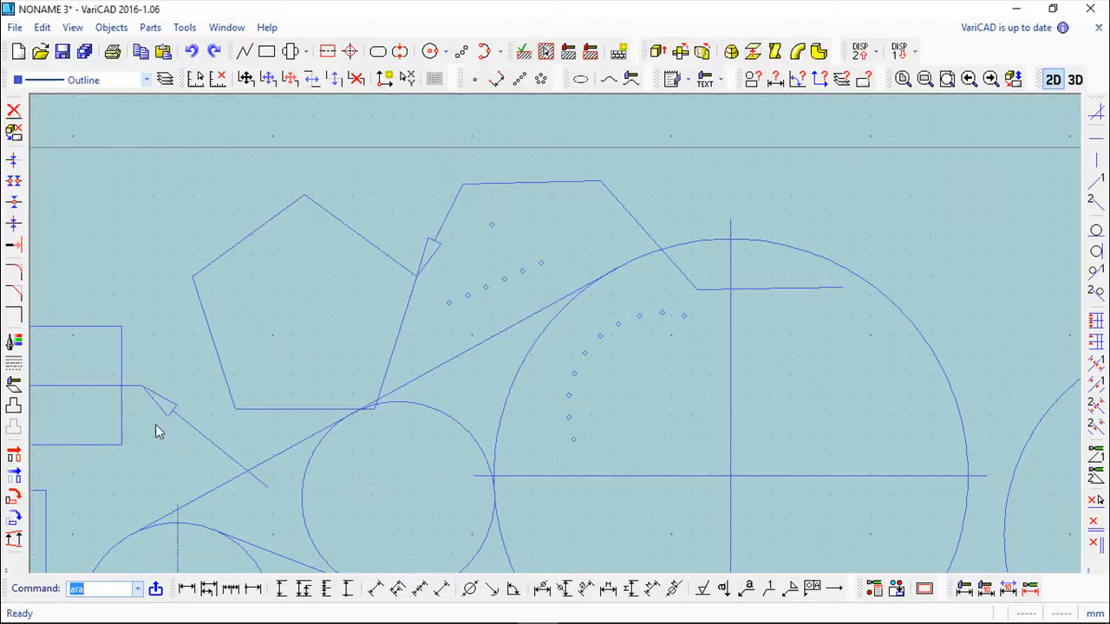
pyautogui.click(170, 408)
# Draw a wavy spline through six points across the sheet's upper border, above the rectangle, pentagon and large circle.
pyautogui.click(111, 27)
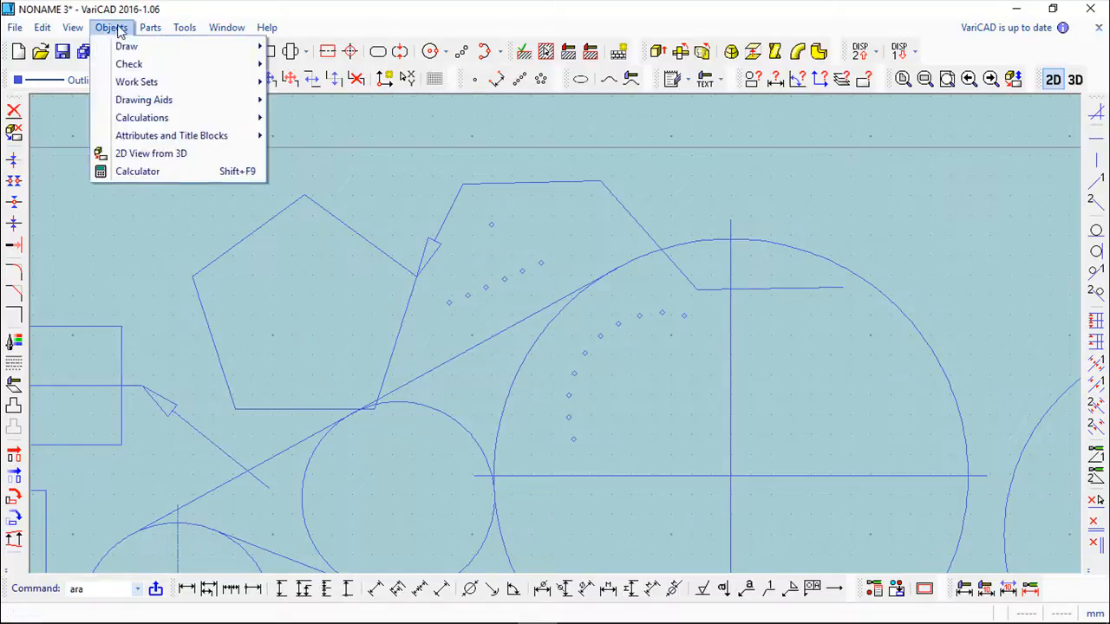
pyautogui.moveTo(122, 52)
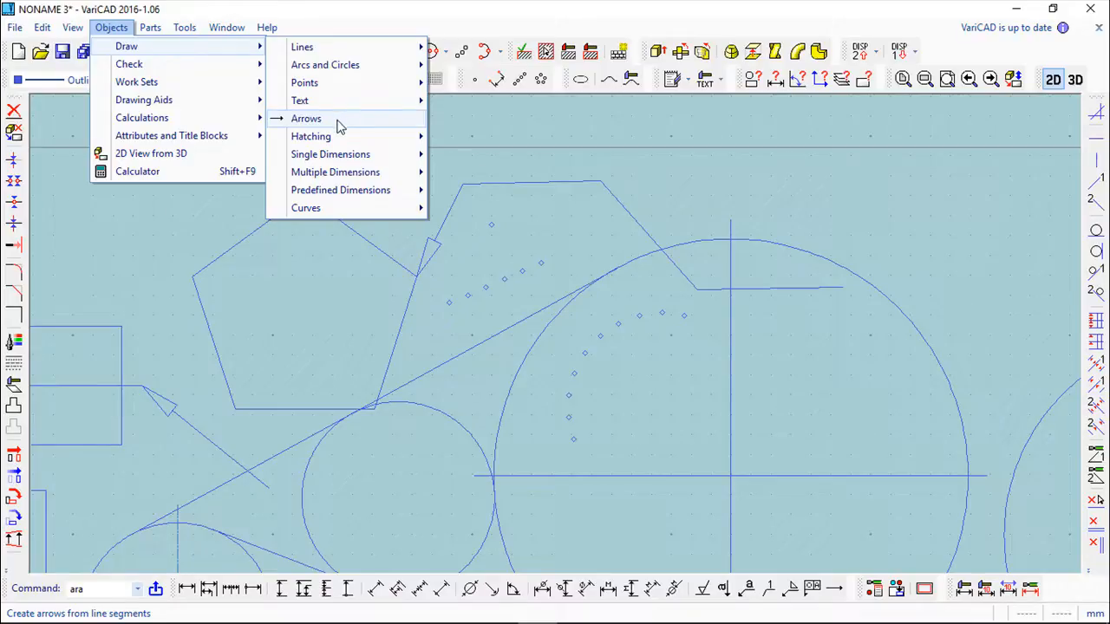
pyautogui.moveTo(331, 215)
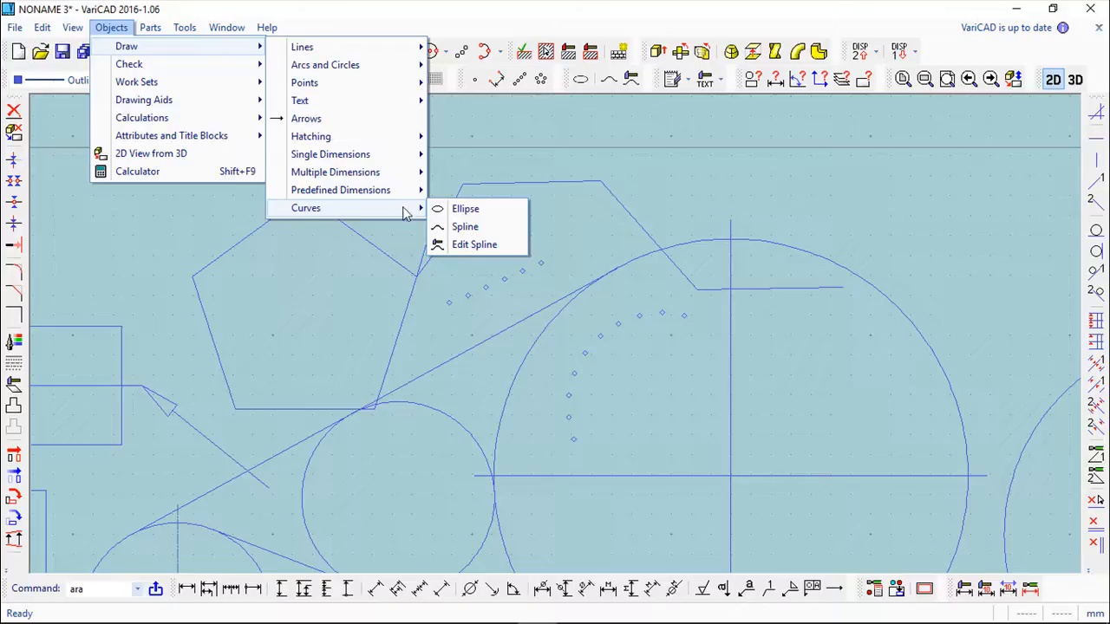
pyautogui.click(465, 227)
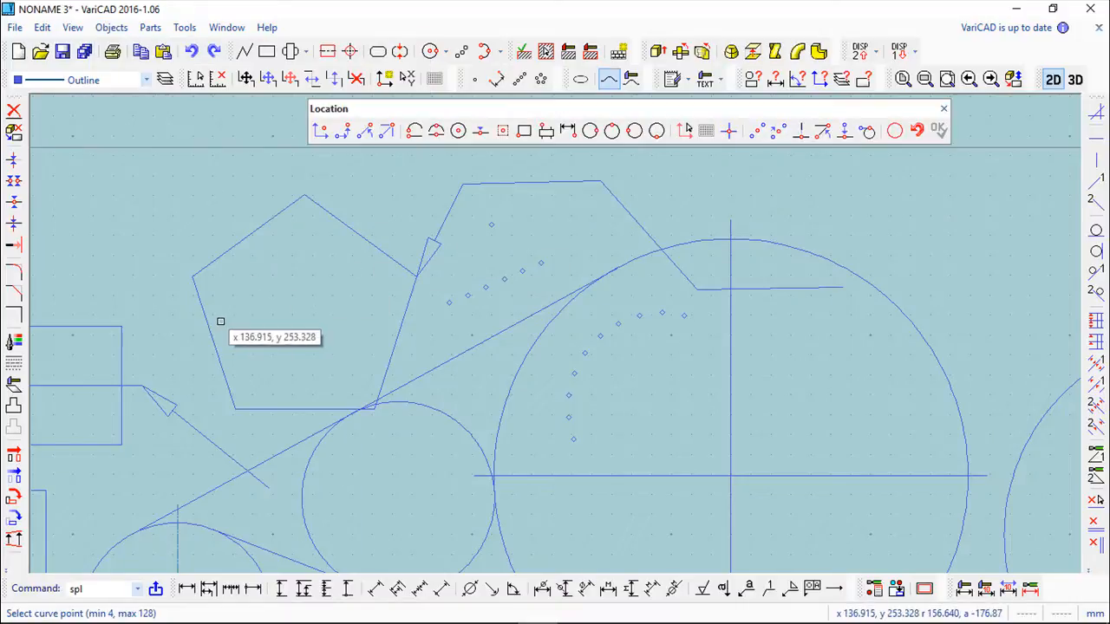
pyautogui.scroll(-3, 280, 314)
pyautogui.moveTo(280, 315)
pyautogui.mouseDown(button='middle')
pyautogui.moveTo(337, 463)
pyautogui.moveTo(466, 525)
pyautogui.mouseUp(button='middle')
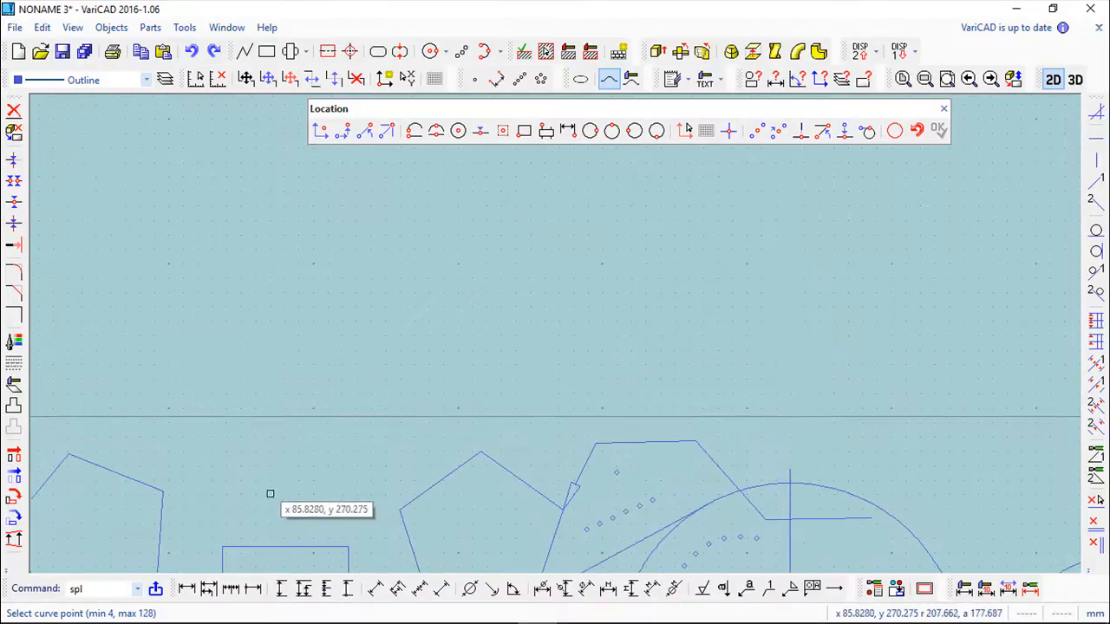
pyautogui.click(232, 483)
pyautogui.click(327, 286)
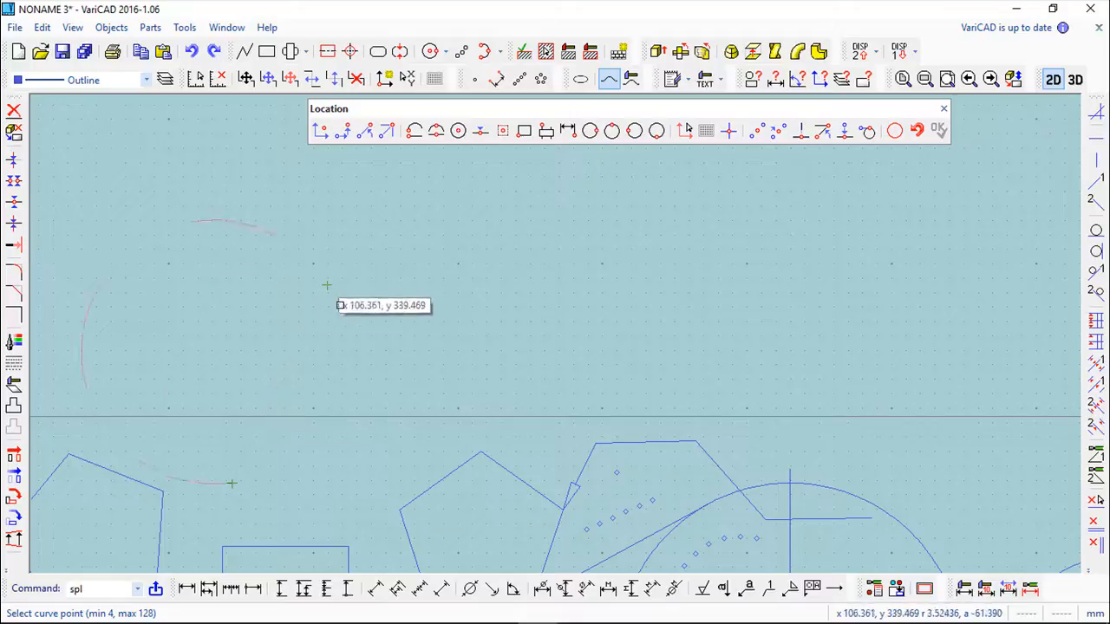
pyautogui.click(530, 452)
pyautogui.click(670, 309)
pyautogui.click(843, 389)
pyautogui.click(988, 280)
pyautogui.press('Return')
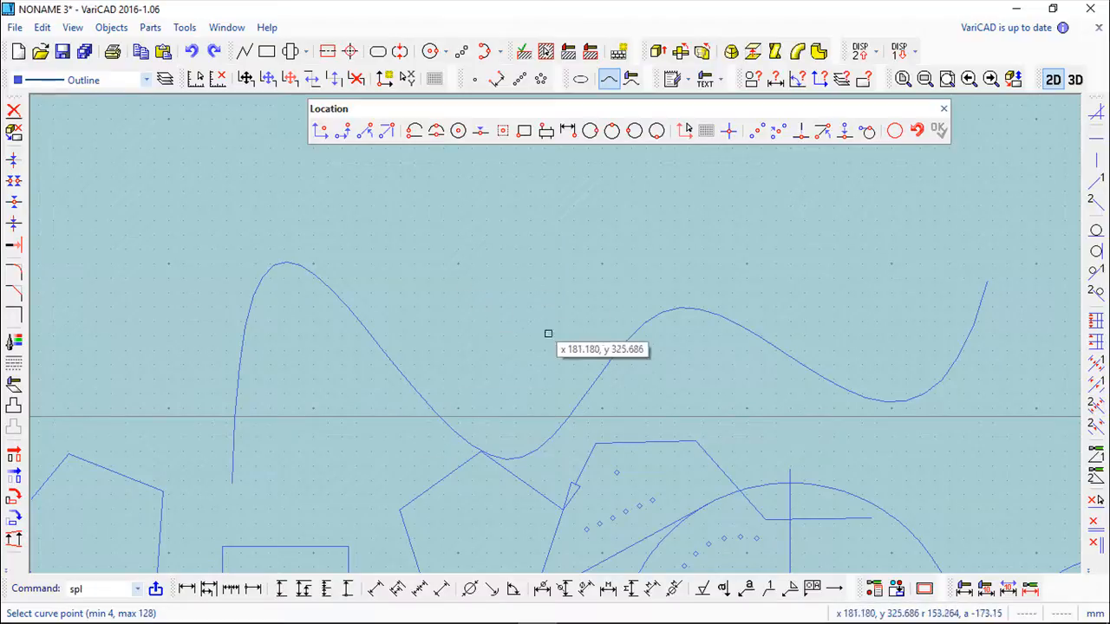
# Draw an ellipse by major and minor axes over the spline's first half, tilted slightly upward, with a small gap at its right end.
pyautogui.scroll(-1, 453, 245)
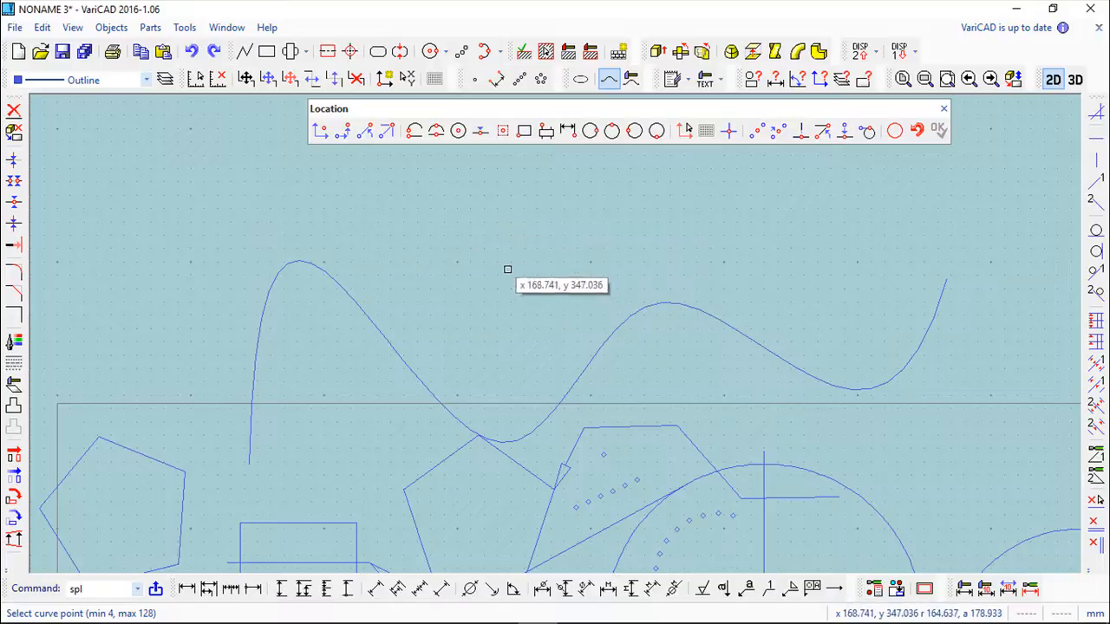
pyautogui.moveTo(659, 329); pyautogui.dragTo(564, 280, button='middle')
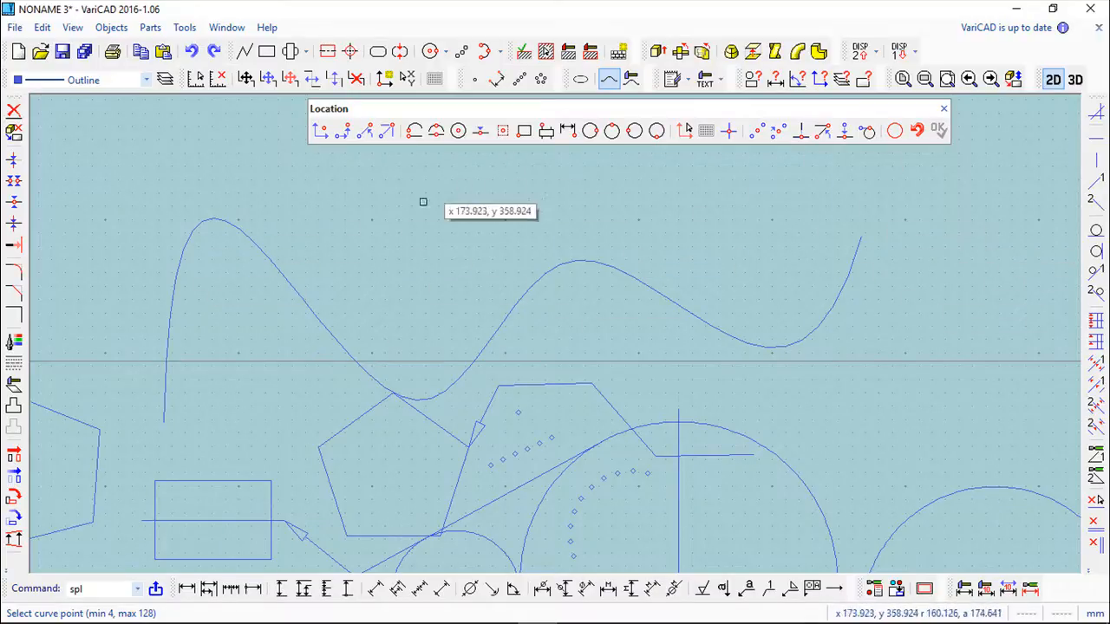
pyautogui.click(112, 29)
pyautogui.moveTo(126, 48)
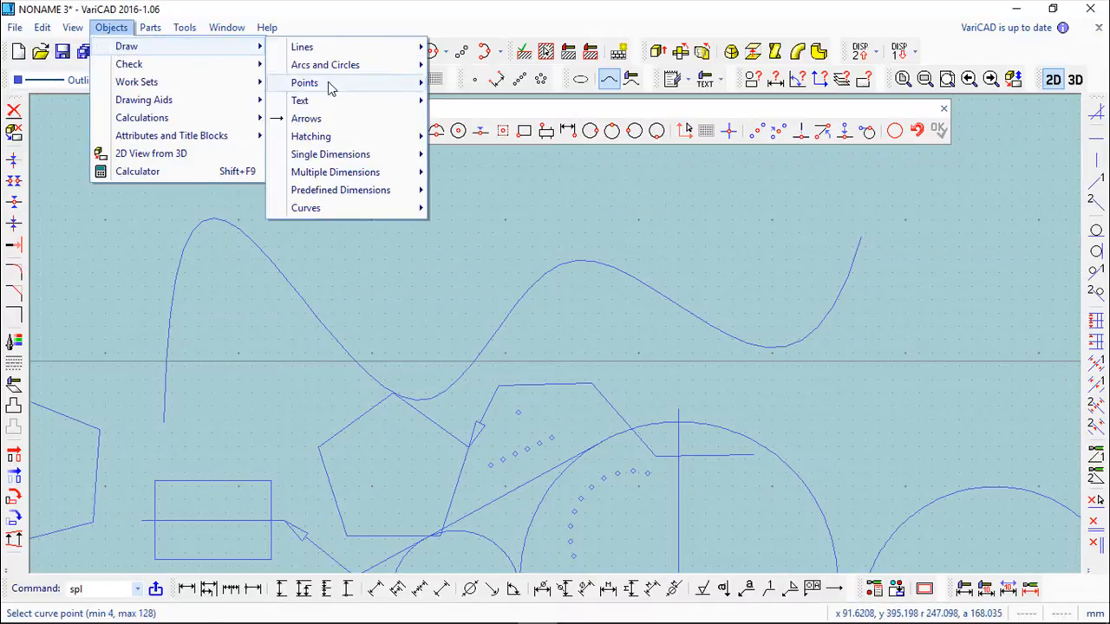
pyautogui.moveTo(331, 212)
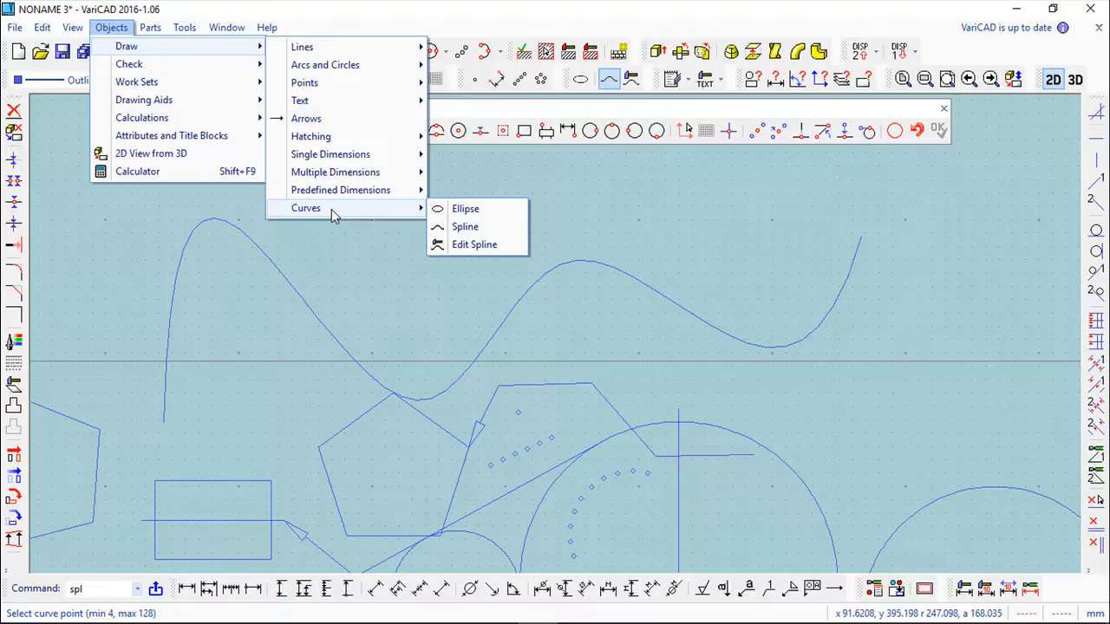
pyautogui.click(472, 212)
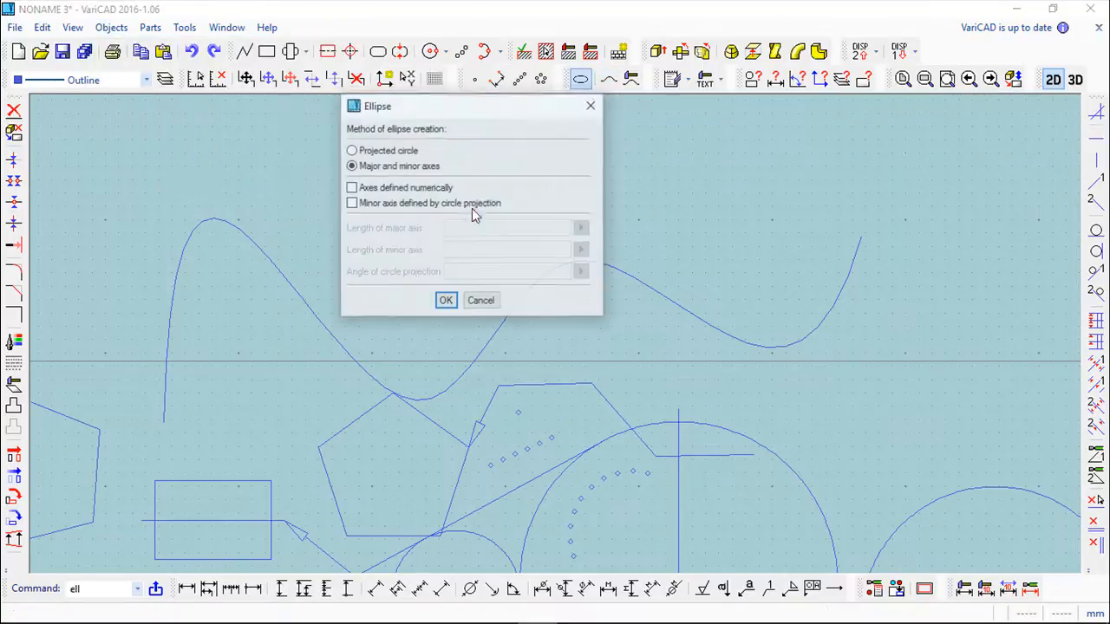
pyautogui.moveTo(454, 114); pyautogui.dragTo(900, 160)
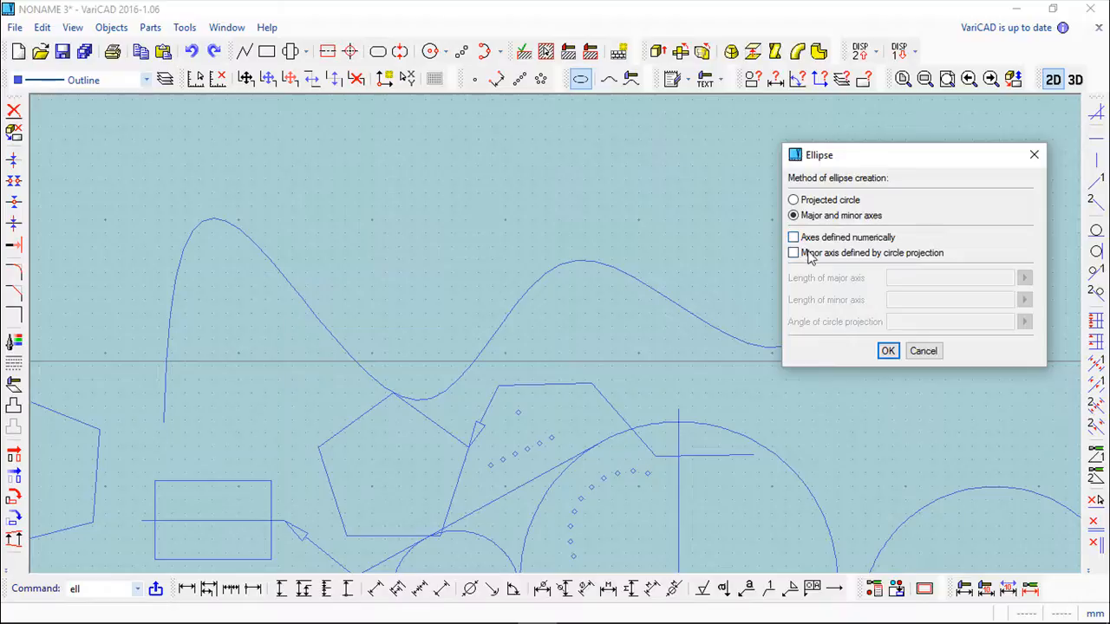
pyautogui.click(888, 350)
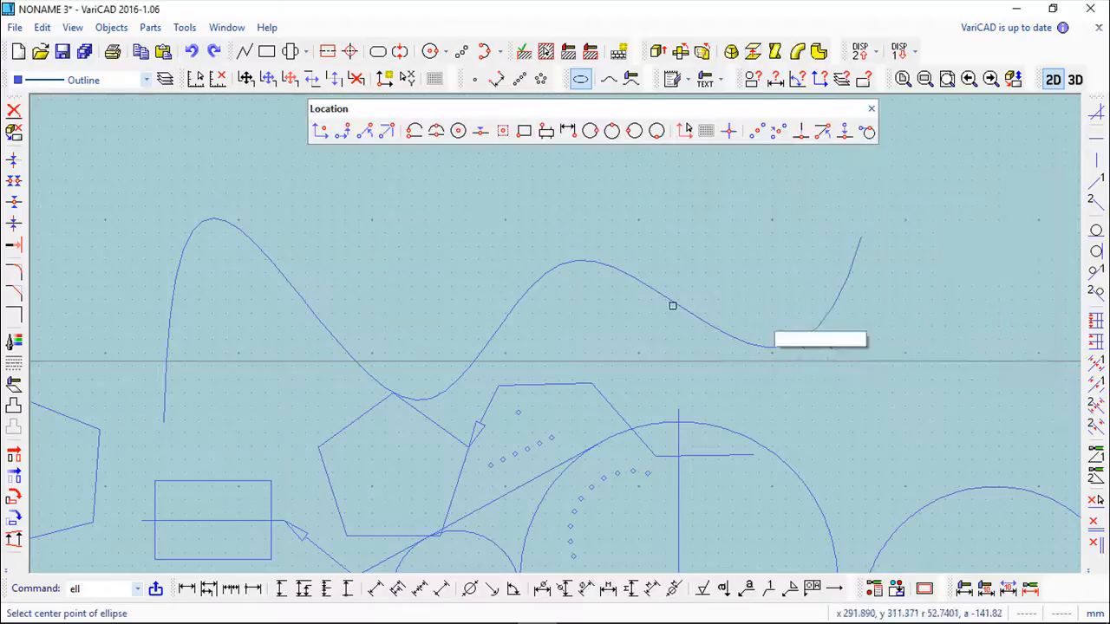
pyautogui.click(423, 238)
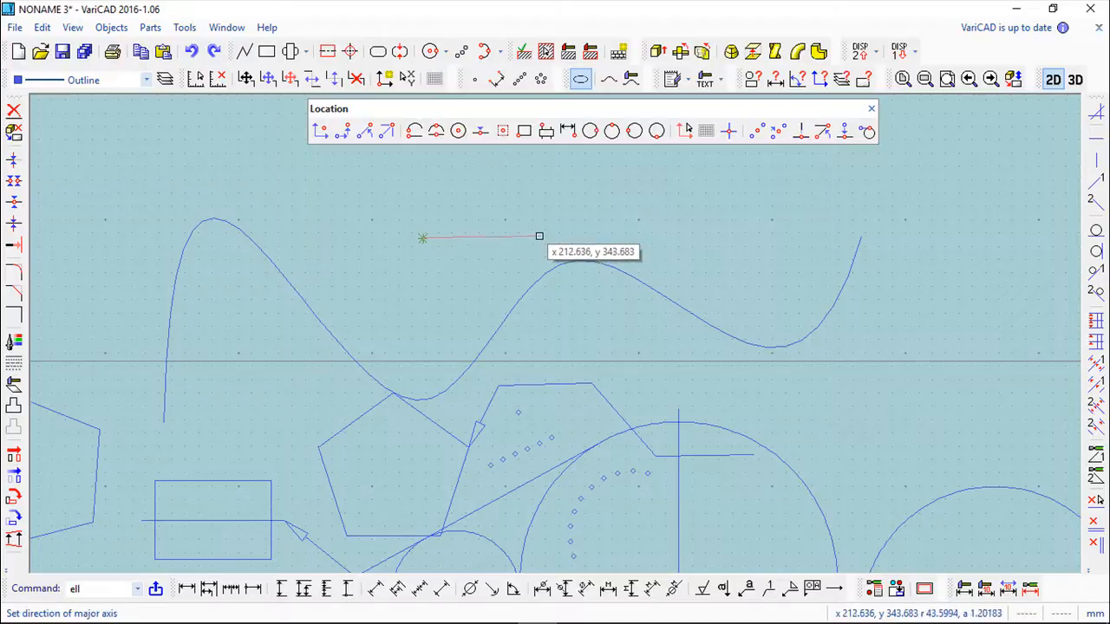
pyautogui.click(554, 215)
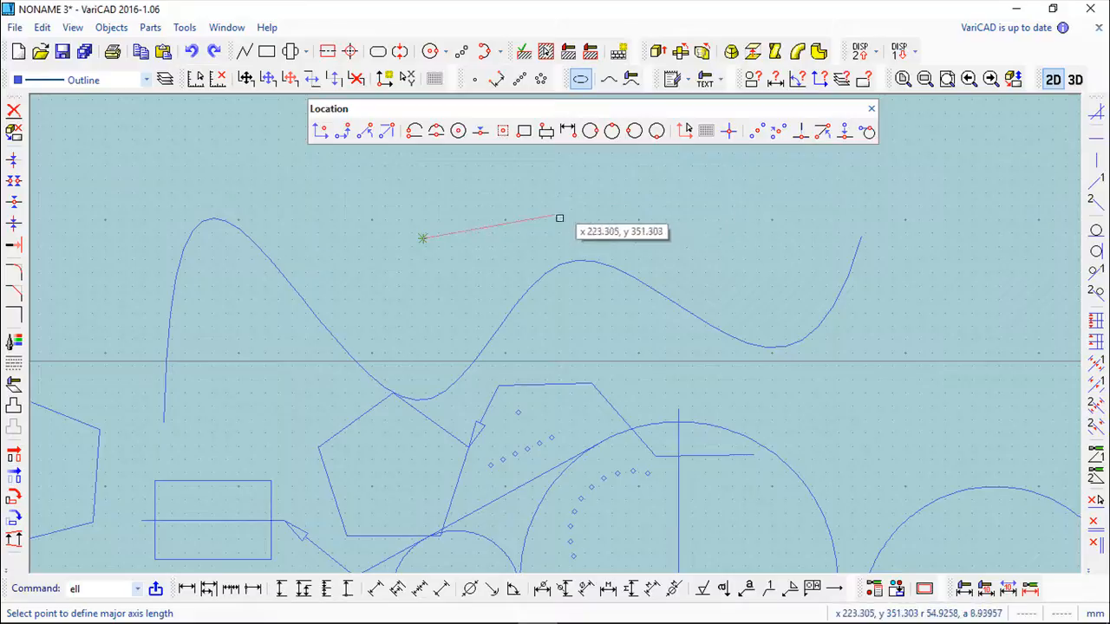
pyautogui.click(604, 205)
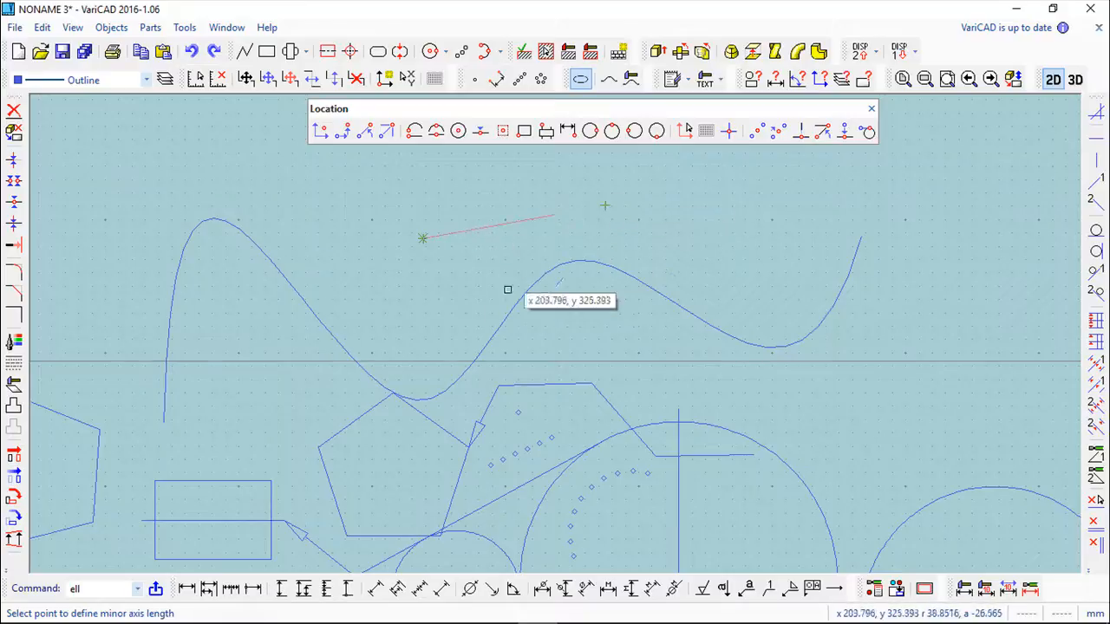
pyautogui.click(440, 296)
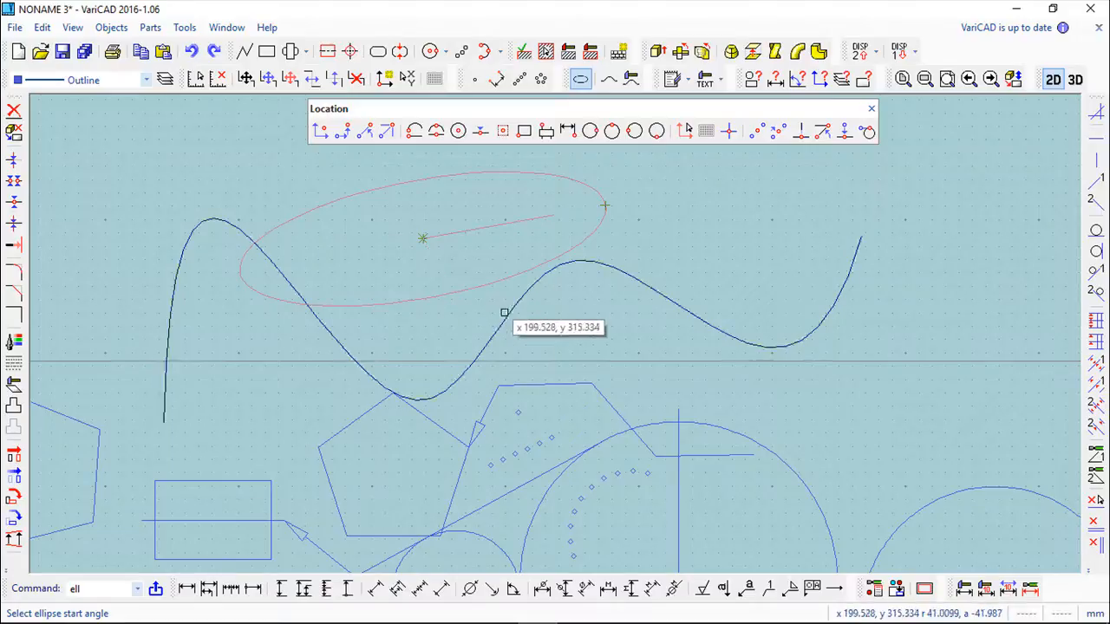
pyautogui.click(608, 207)
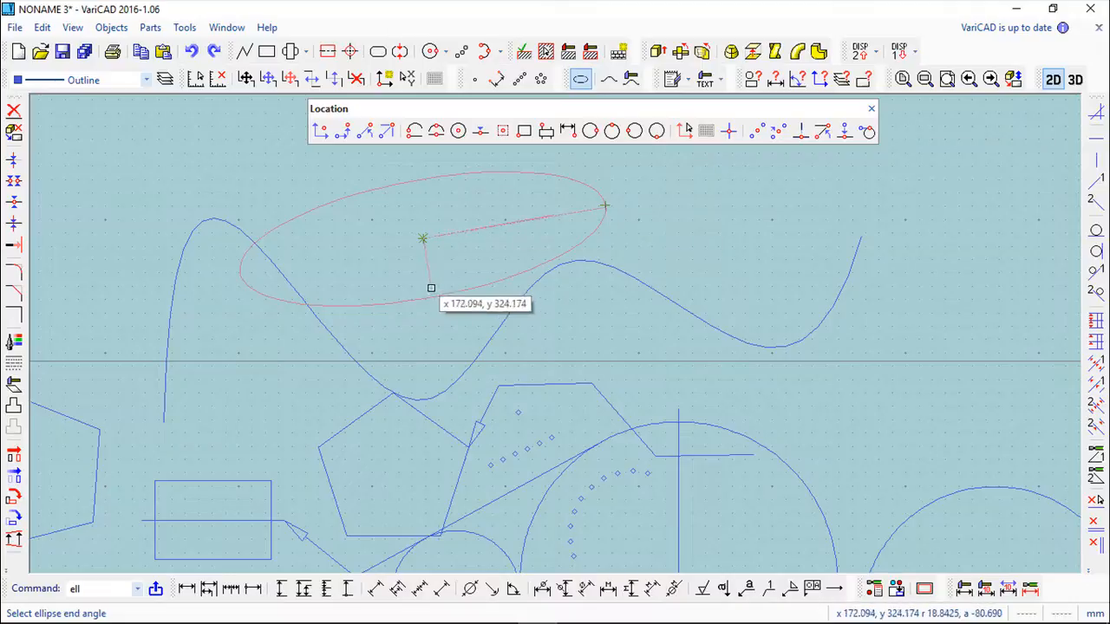
pyautogui.click(598, 227)
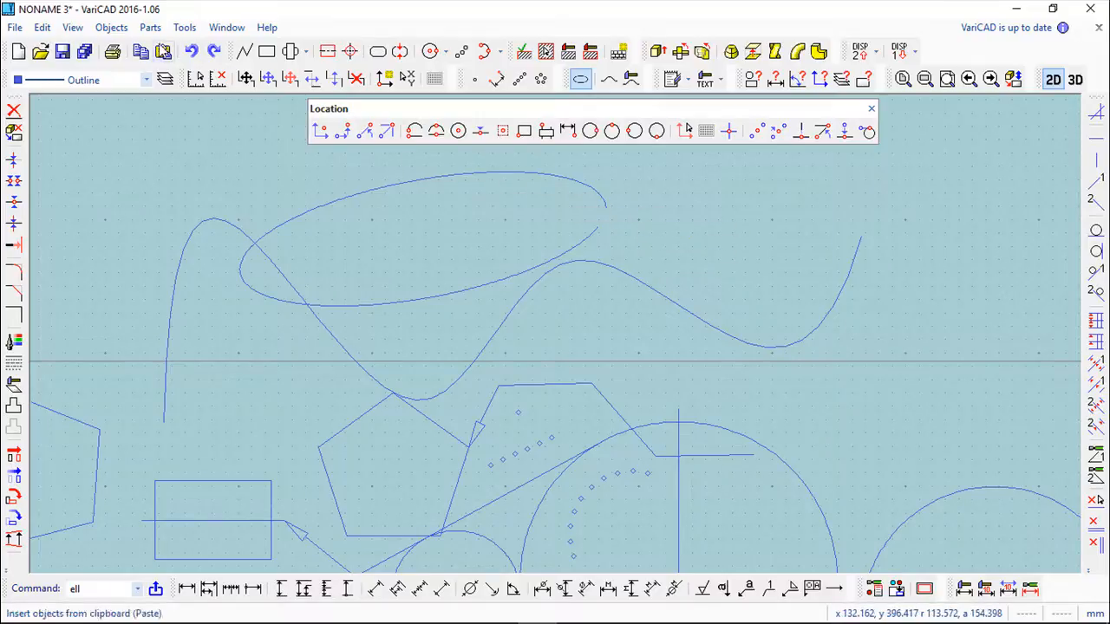
# Set up another ellipse by major and minor axes, defining both axis lengths numerically with a major axis length of 50.
pyautogui.click(111, 27)
pyautogui.moveTo(126, 48)
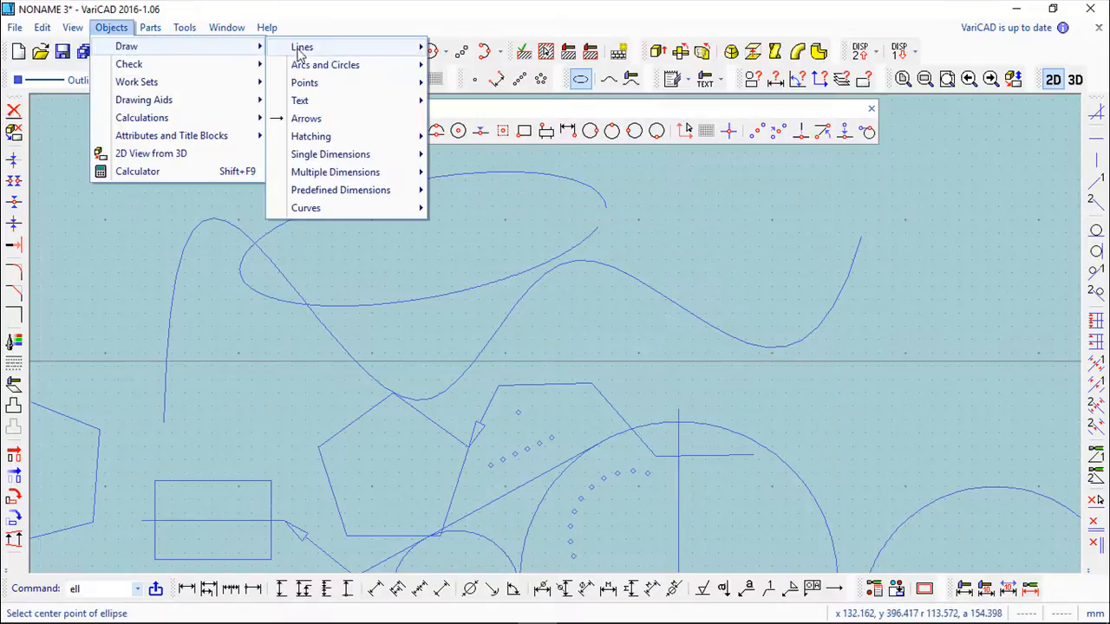
pyautogui.moveTo(302, 54)
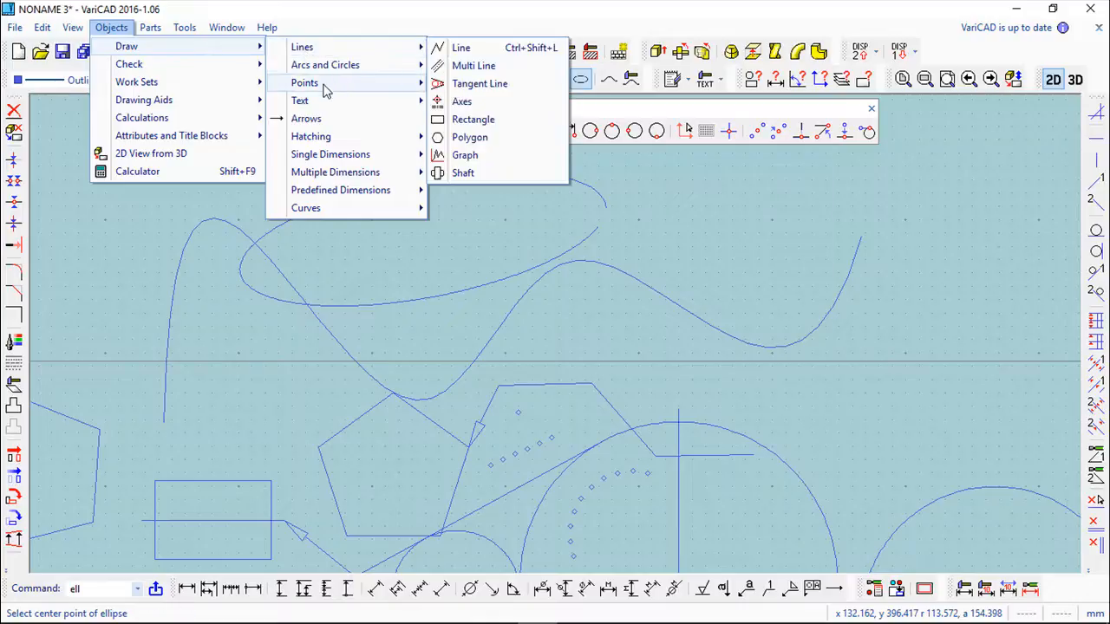
pyautogui.moveTo(342, 212)
pyautogui.click(484, 210)
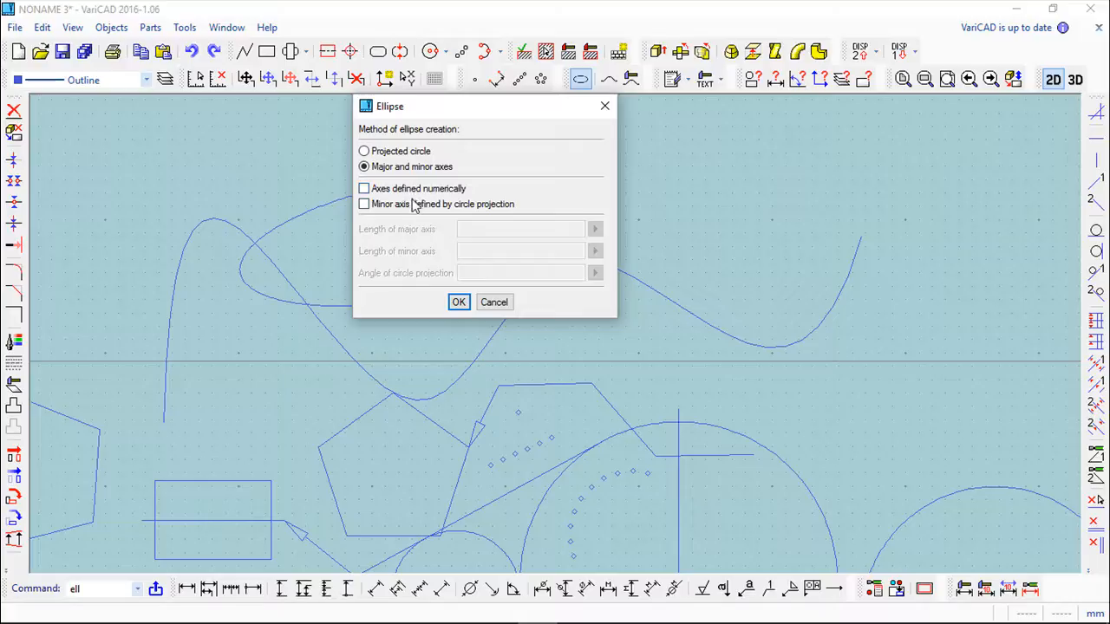
pyautogui.click(365, 190)
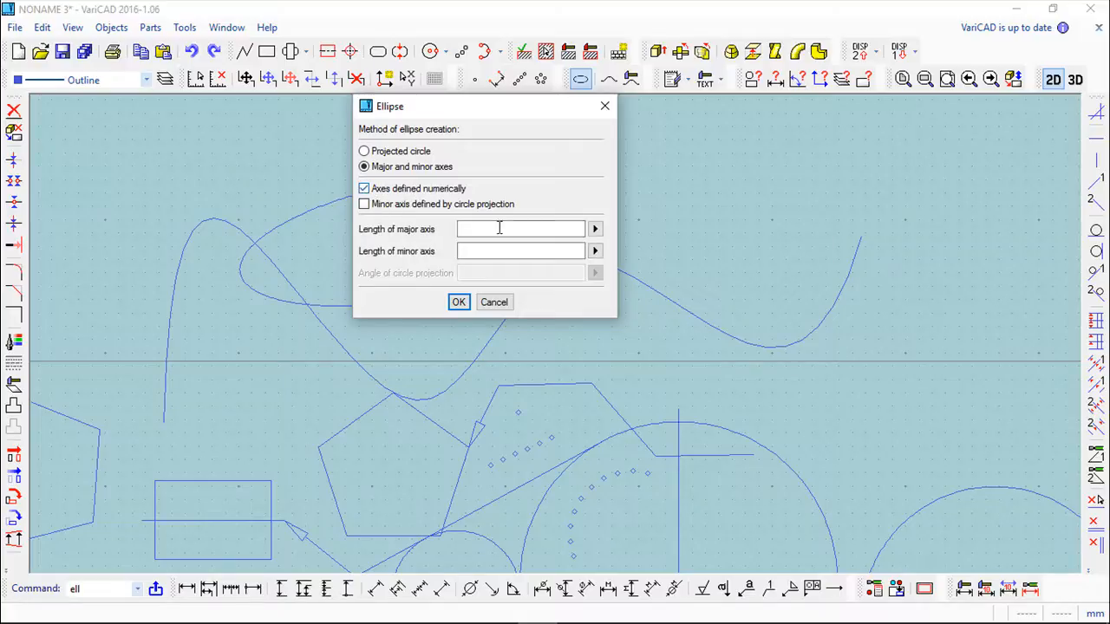
pyautogui.click(468, 229)
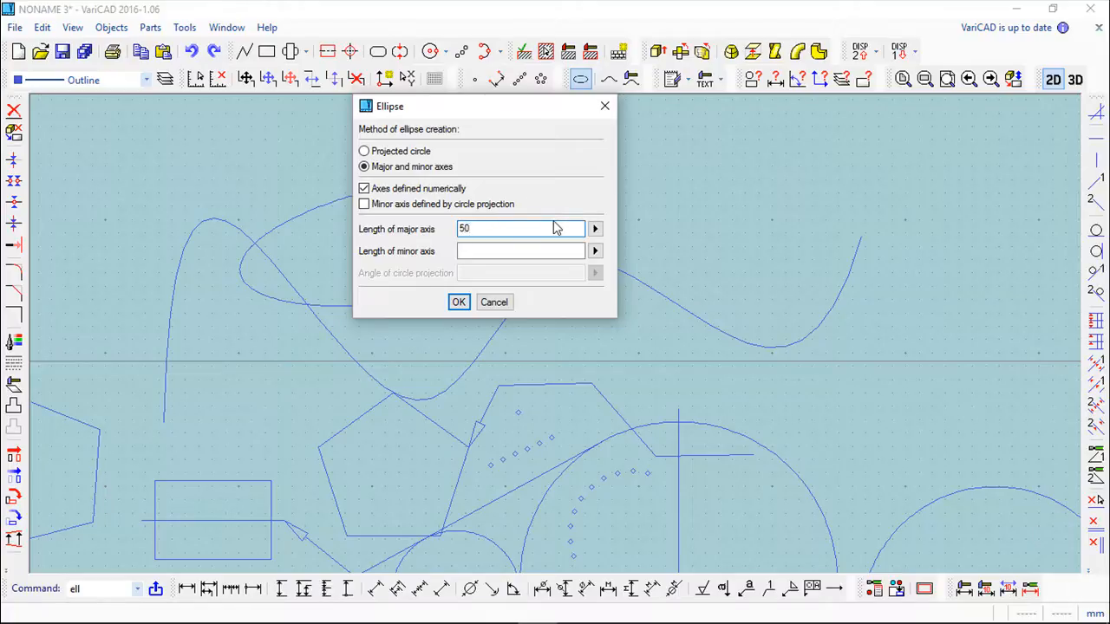
pyautogui.click(488, 251)
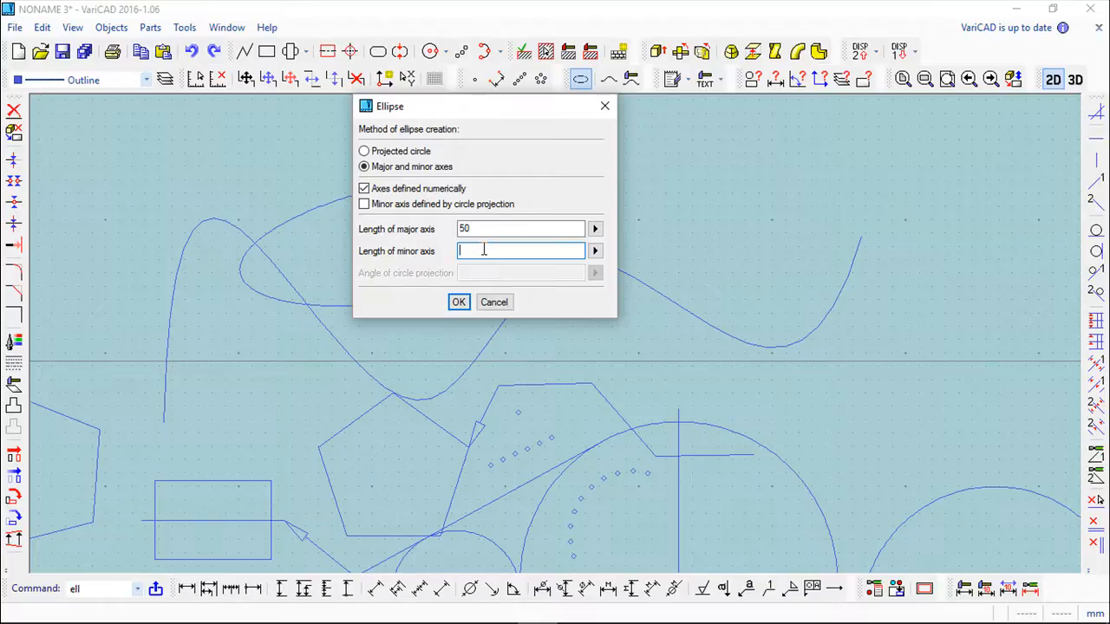
pyautogui.press('Return')
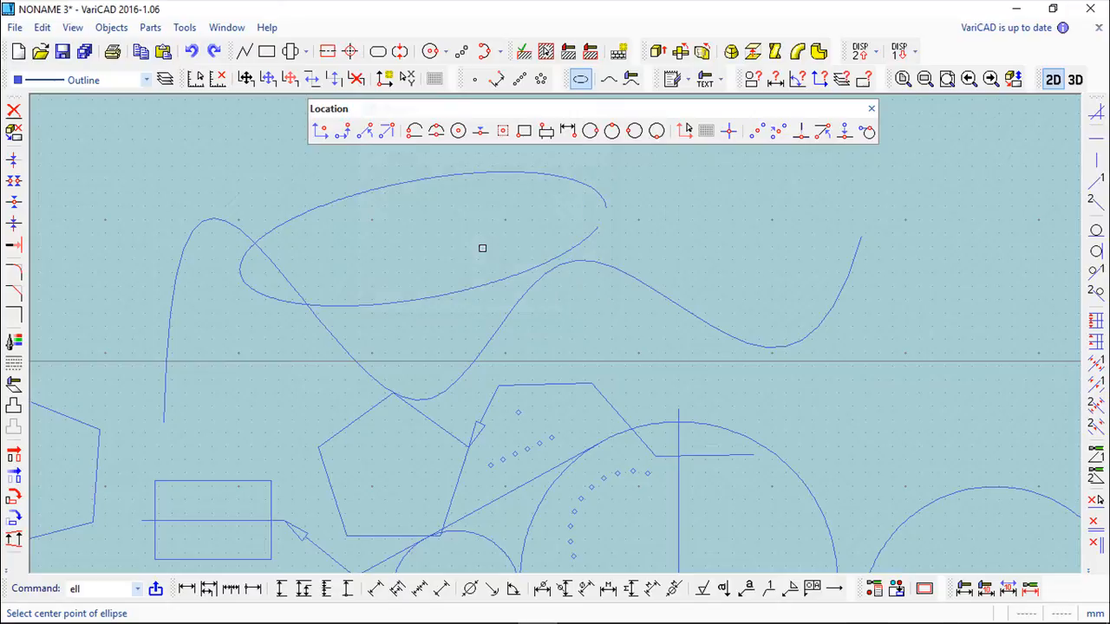
# Place the closed ellipse with its major axis nearly horizontal, beyond the spline's right end above the sheet's upper-right corner.
pyautogui.moveTo(829, 315); pyautogui.dragTo(510, 354, button='middle')
pyautogui.click(749, 281)
pyautogui.click(913, 277)
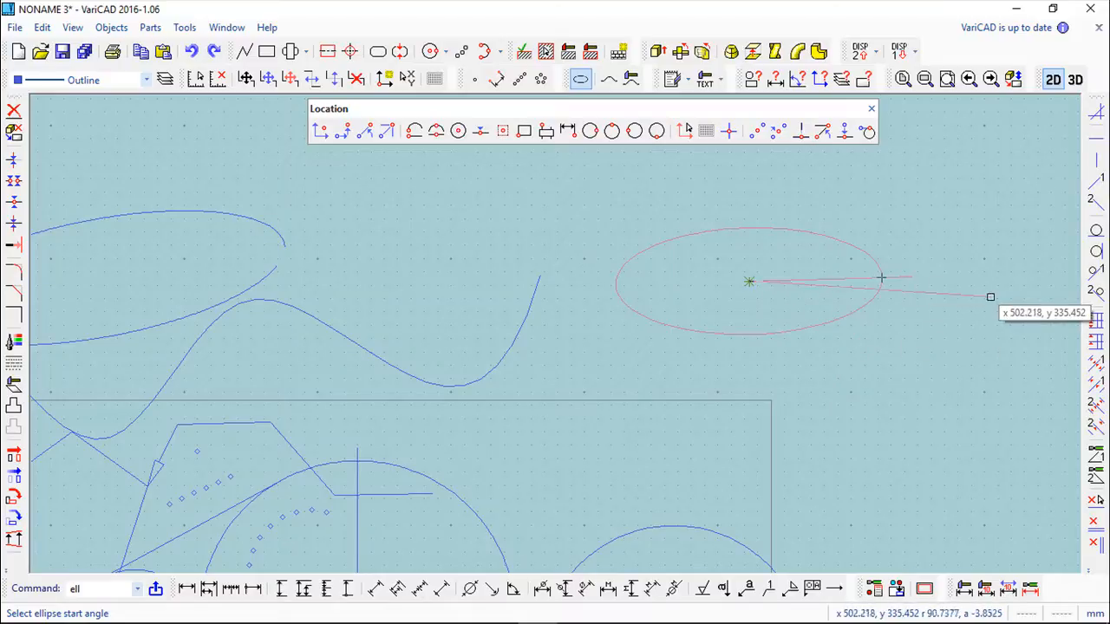
pyautogui.click(991, 296)
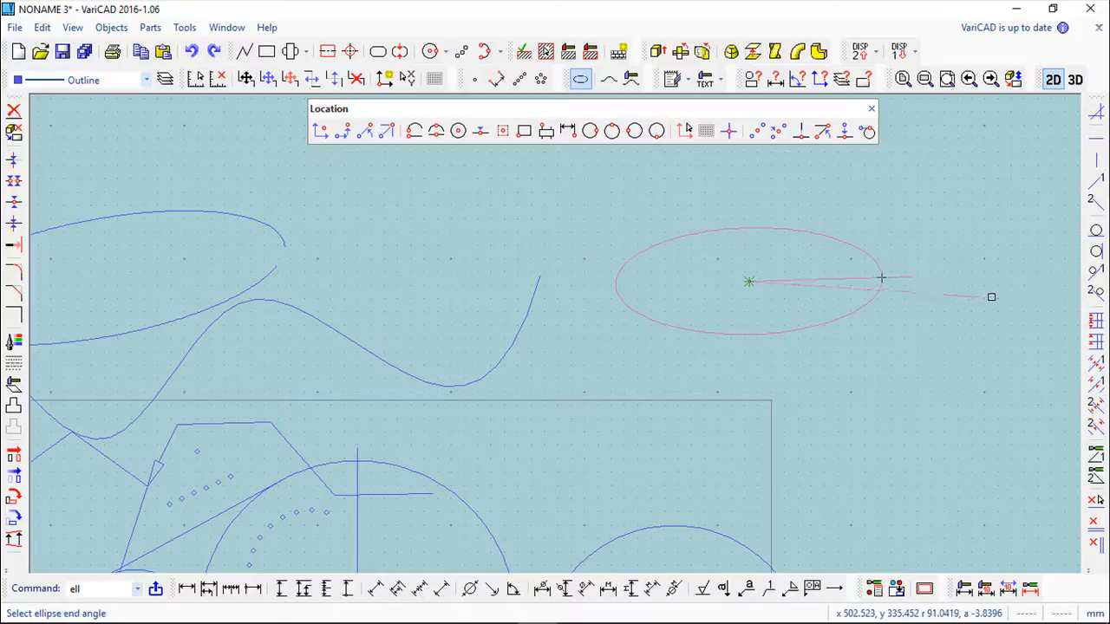
pyautogui.click(992, 297)
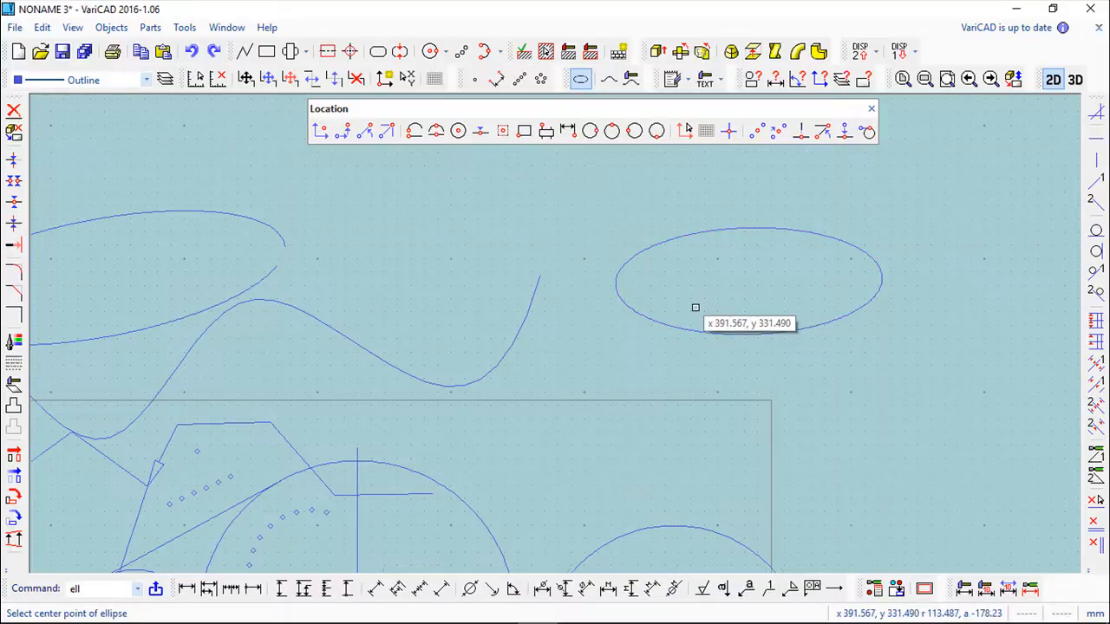
# Set the method of ellipse creation to Projected circle, without defining the minor axis by circle projection.
pyautogui.scroll(-2, 694, 307)
pyautogui.scroll(2, 692, 308)
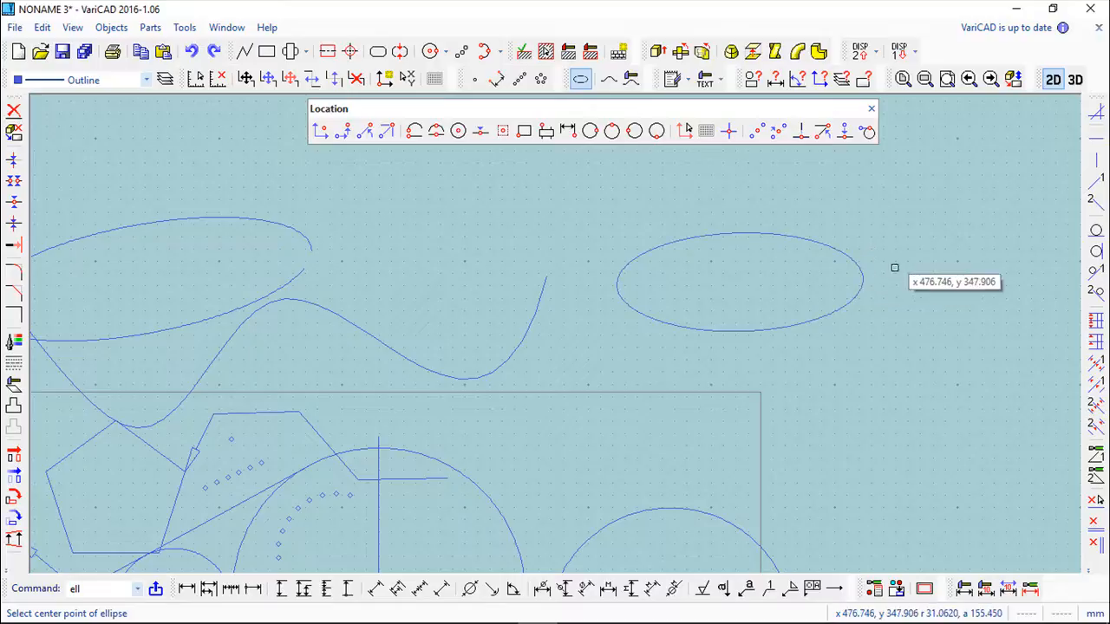
pyautogui.scroll(-3, 756, 287)
pyautogui.moveTo(439, 384); pyautogui.dragTo(476, 258, button='middle')
pyautogui.scroll(-1, 476, 258)
pyautogui.moveTo(579, 323); pyautogui.dragTo(522, 283, button='middle')
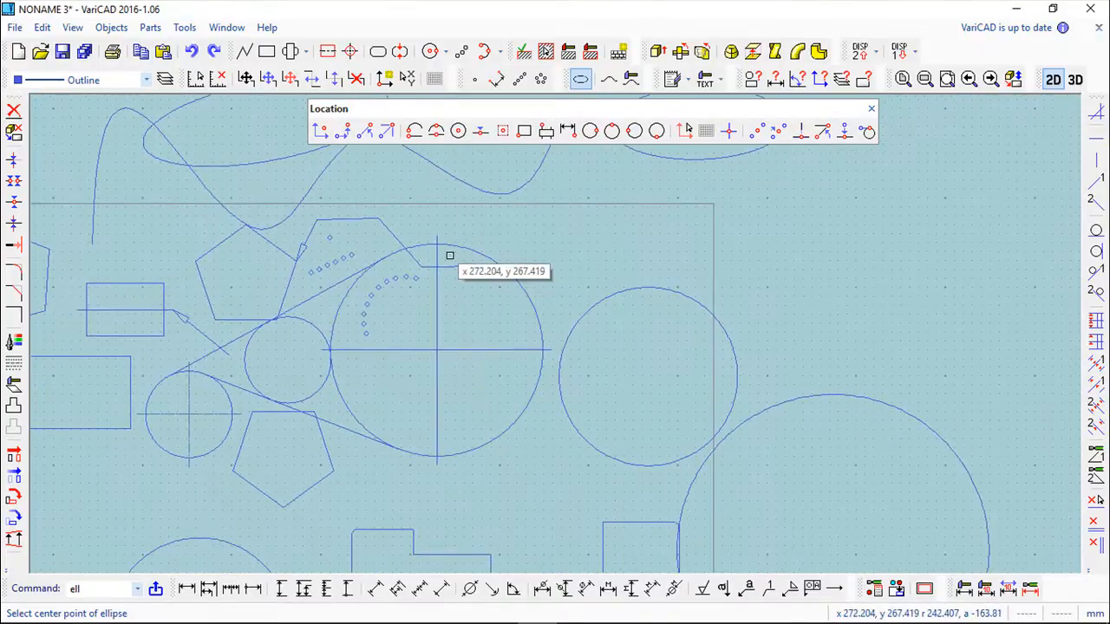
pyautogui.click(111, 28)
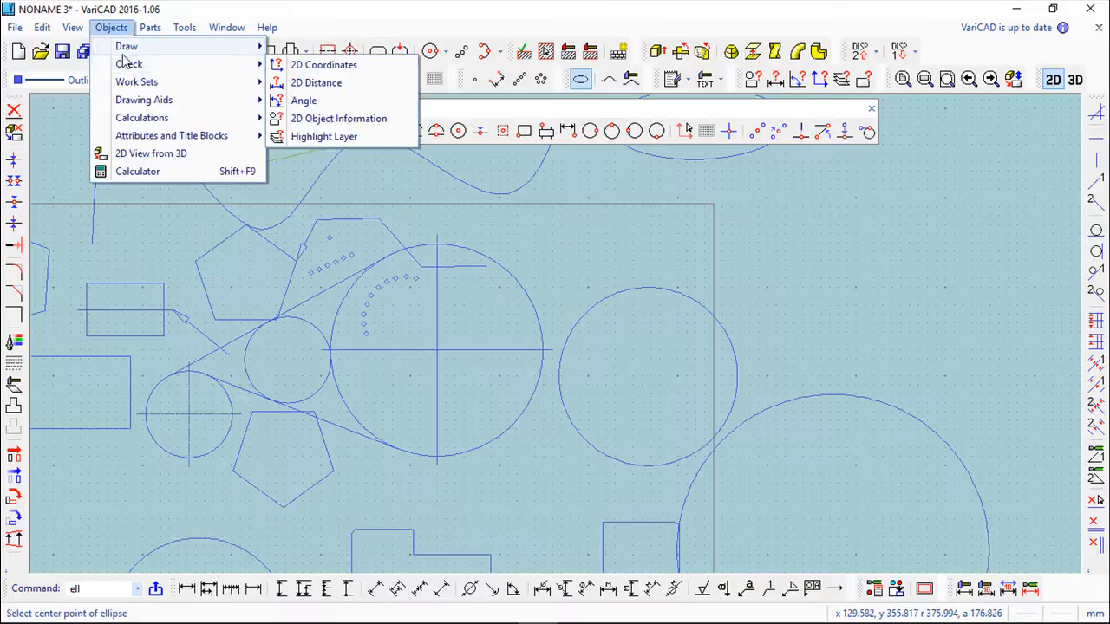
pyautogui.moveTo(130, 45)
pyautogui.moveTo(324, 208)
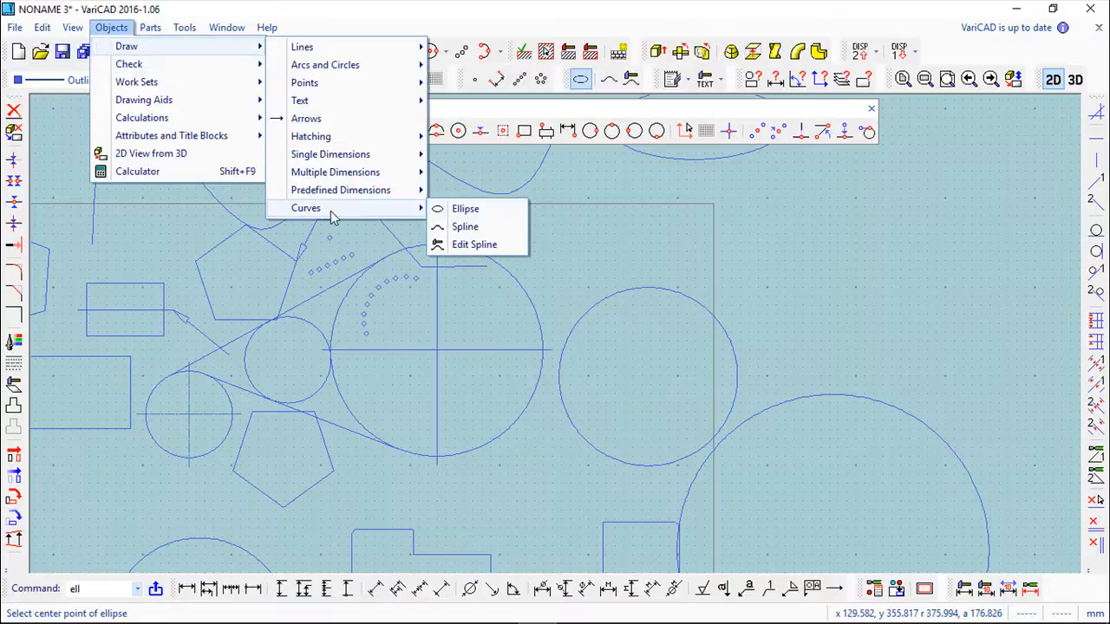
pyautogui.click(484, 211)
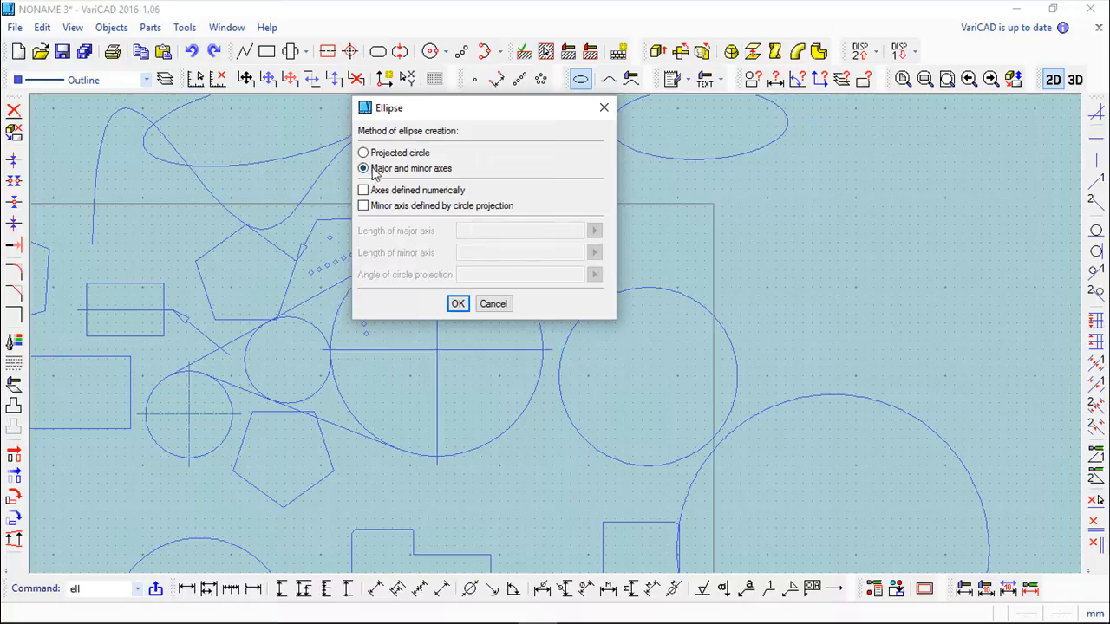
pyautogui.click(365, 153)
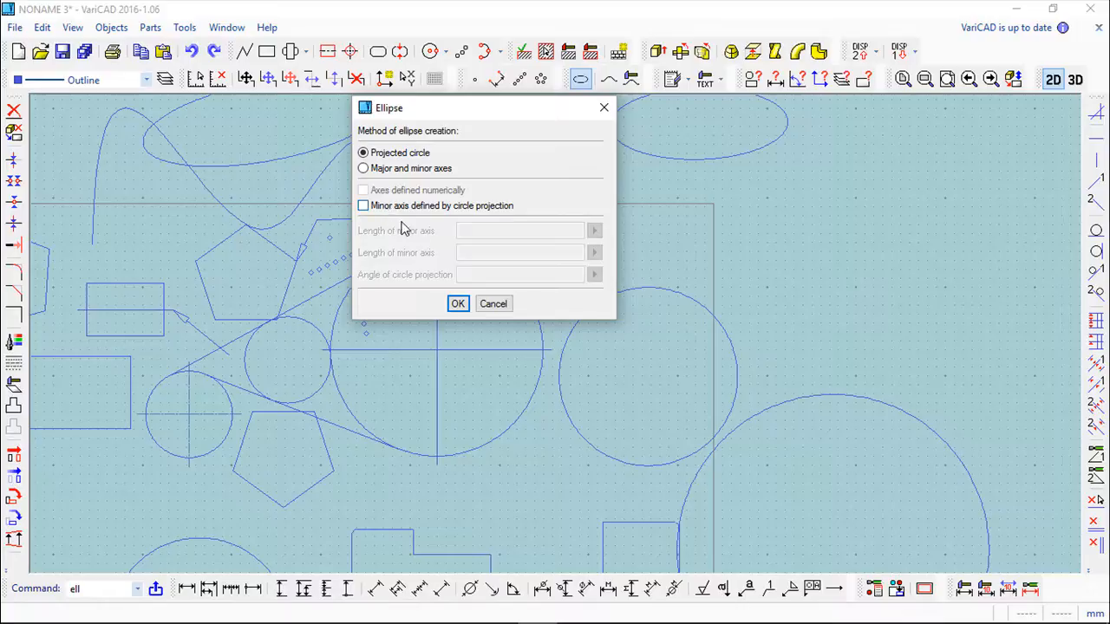
pyautogui.click(457, 305)
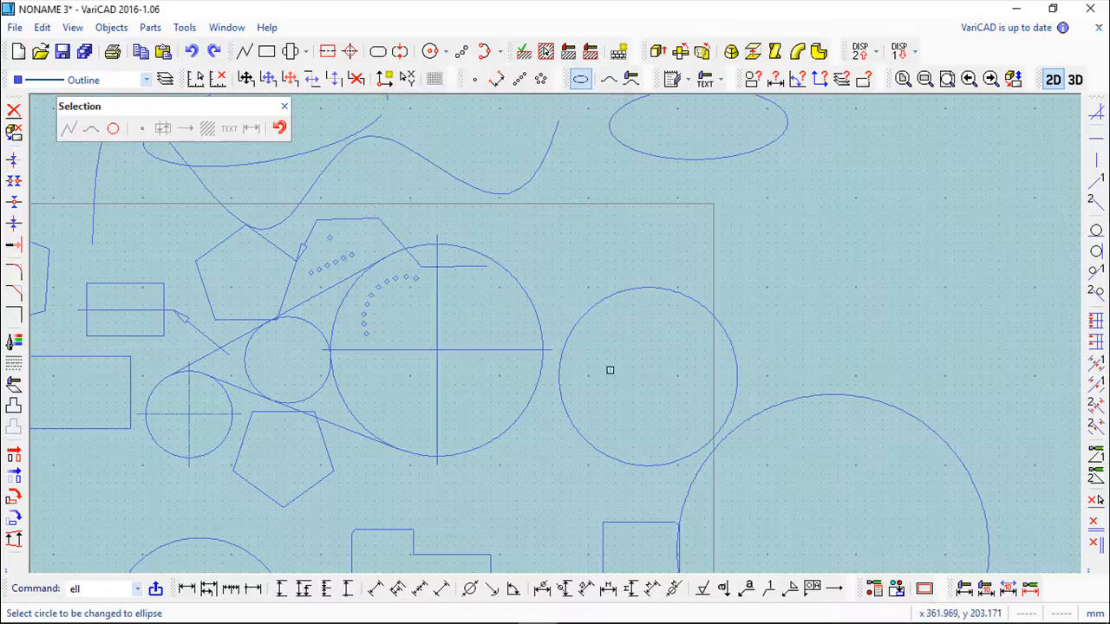
# Convert the circle on the sheet's right border, beside the large circle with axes, into a flat ellipse with a horizontal major axis.
pyautogui.scroll(4, 610, 371)
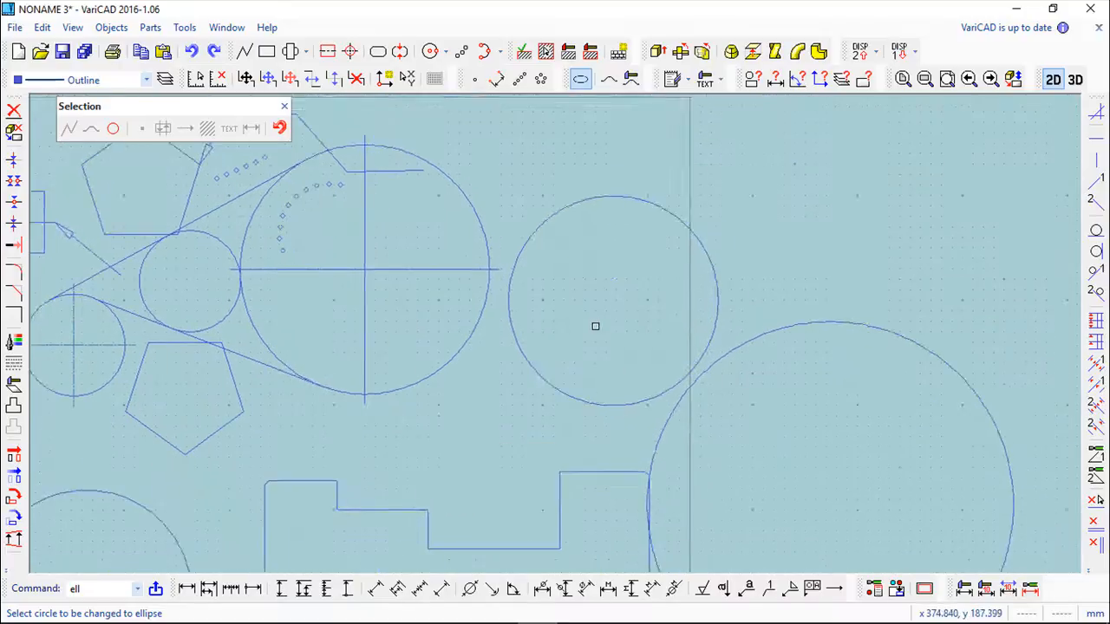
pyautogui.click(751, 290)
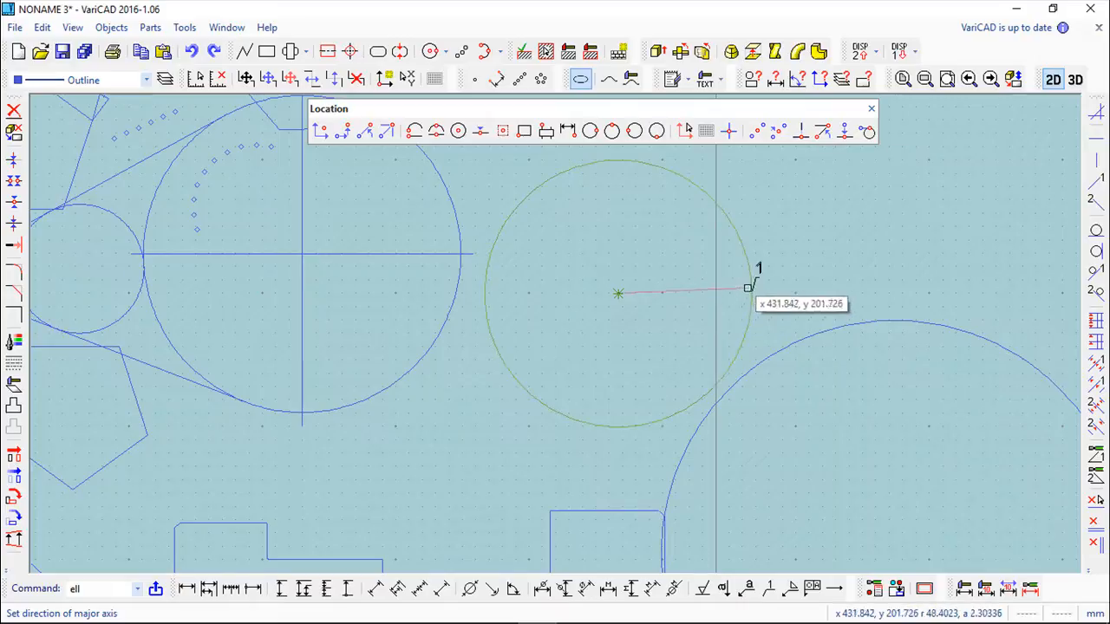
pyautogui.click(751, 293)
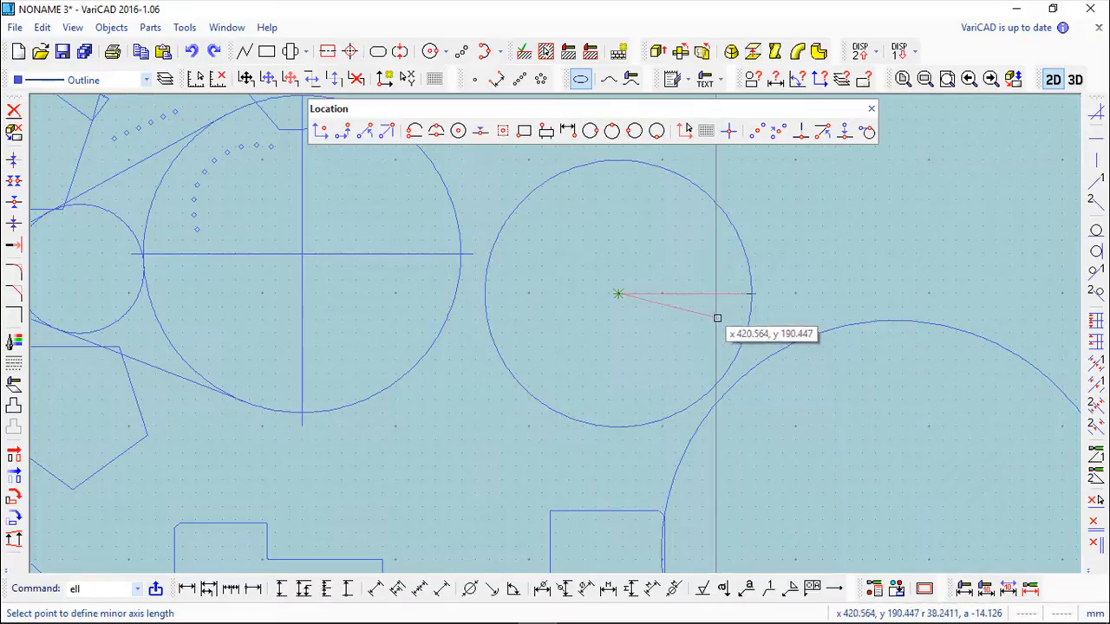
pyautogui.click(620, 348)
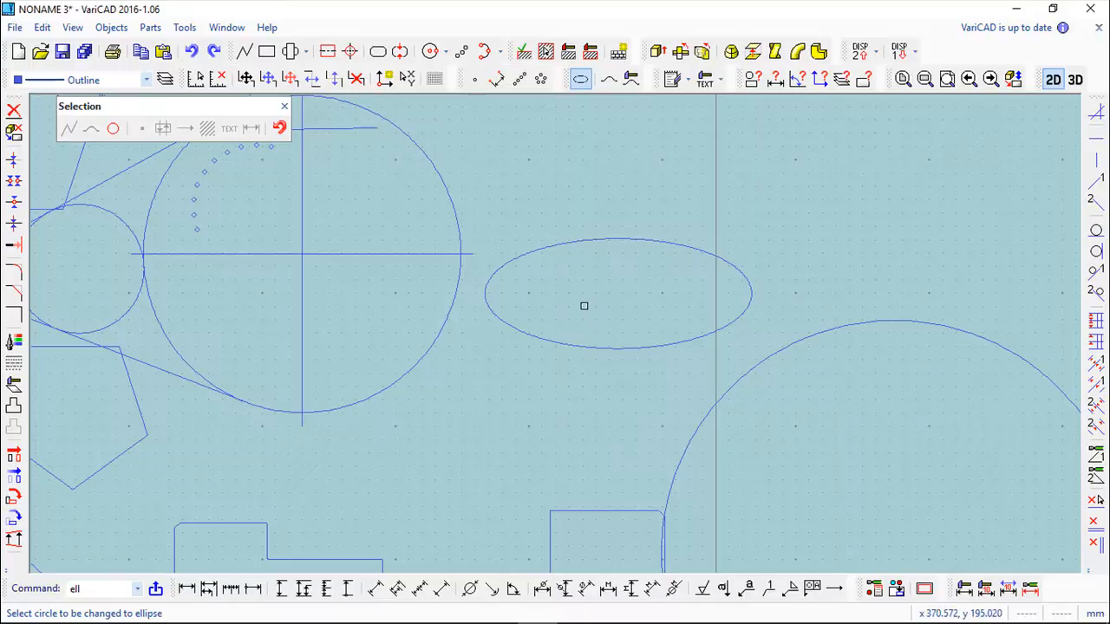
# Examine the whole drawing with its lines, circles and curves, and look over the available text and single dimension commands.
pyautogui.scroll(-5, 583, 306)
pyautogui.moveTo(412, 319); pyautogui.dragTo(519, 328, button='middle')
pyautogui.scroll(1, 490, 317)
pyautogui.scroll(1, 490, 317)
pyautogui.scroll(-1, 520, 312)
pyautogui.moveTo(582, 307)
pyautogui.mouseDown(button='middle')
pyautogui.moveTo(558, 304)
pyautogui.moveTo(603, 318)
pyautogui.mouseUp(button='middle')
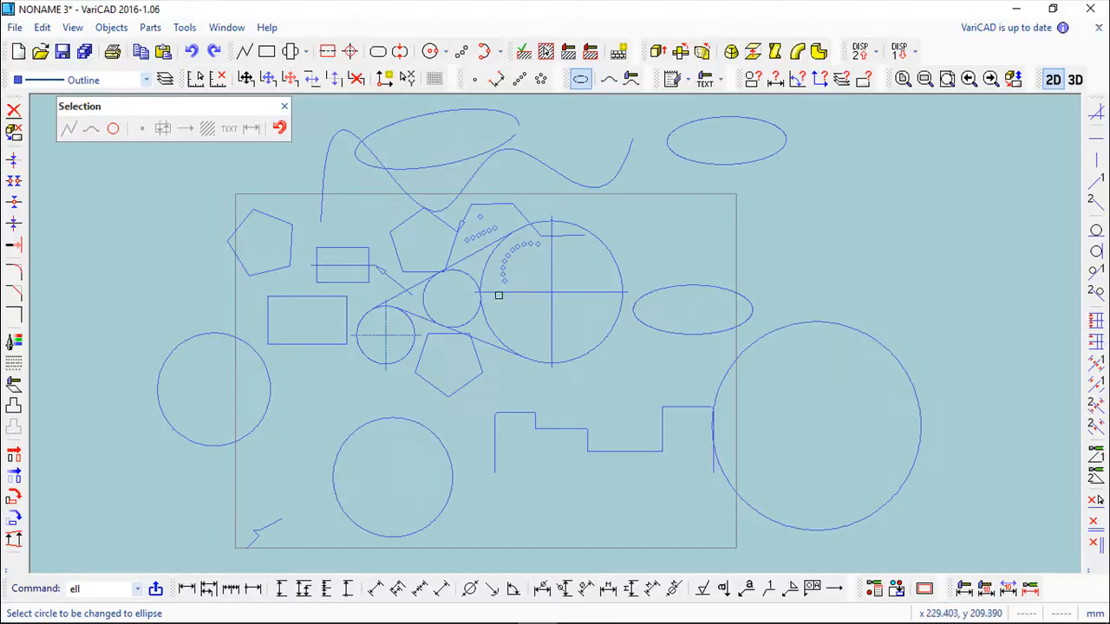
pyautogui.click(111, 27)
pyautogui.moveTo(146, 53)
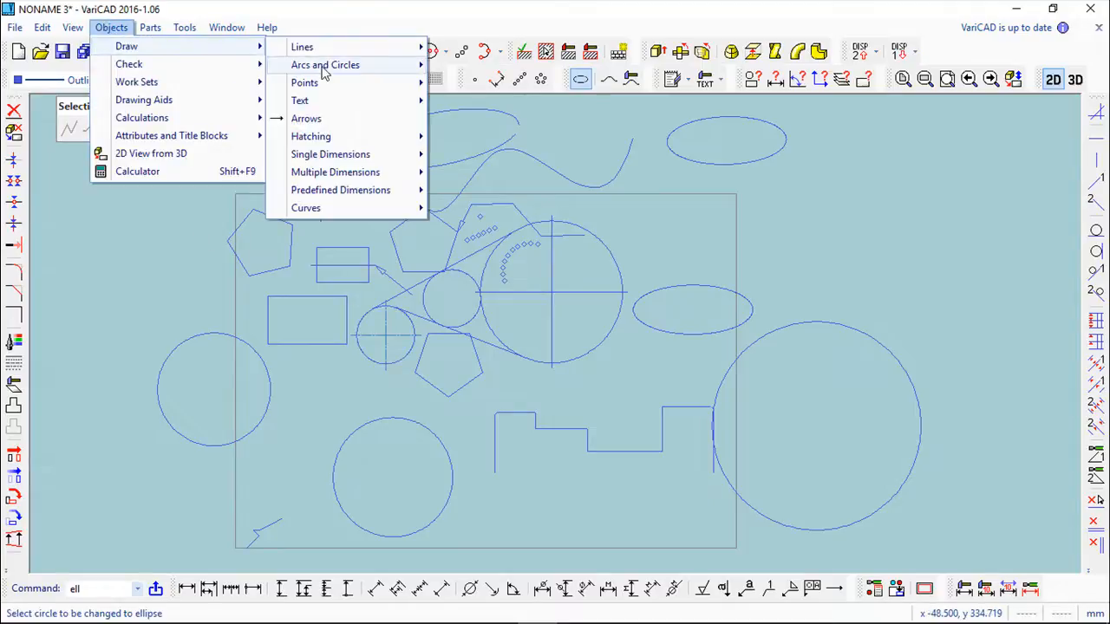
pyautogui.moveTo(320, 105)
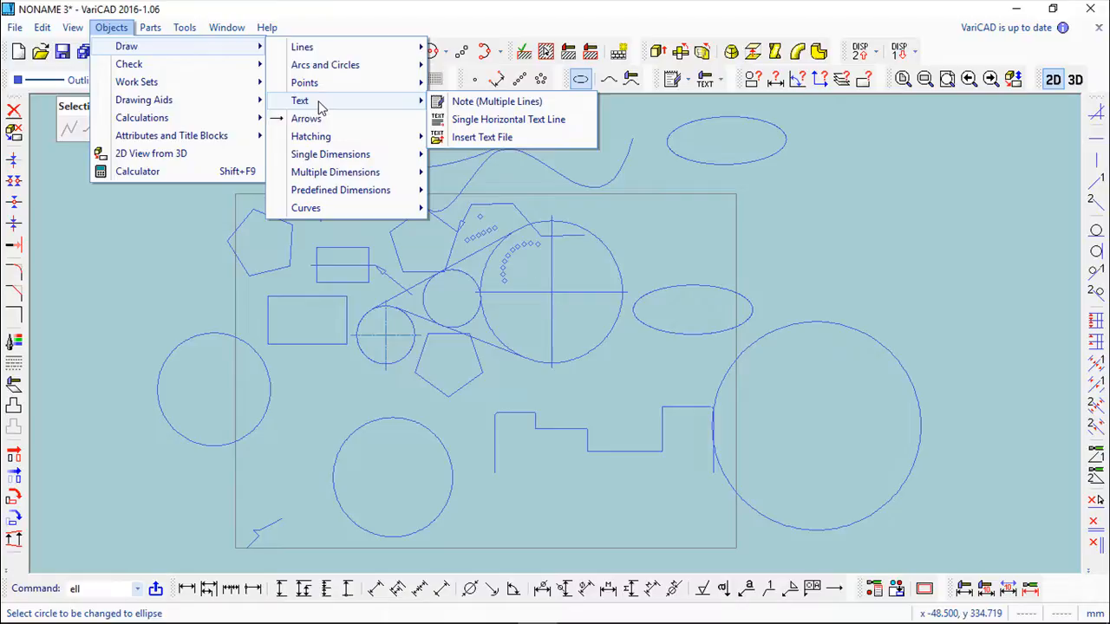
pyautogui.moveTo(323, 144)
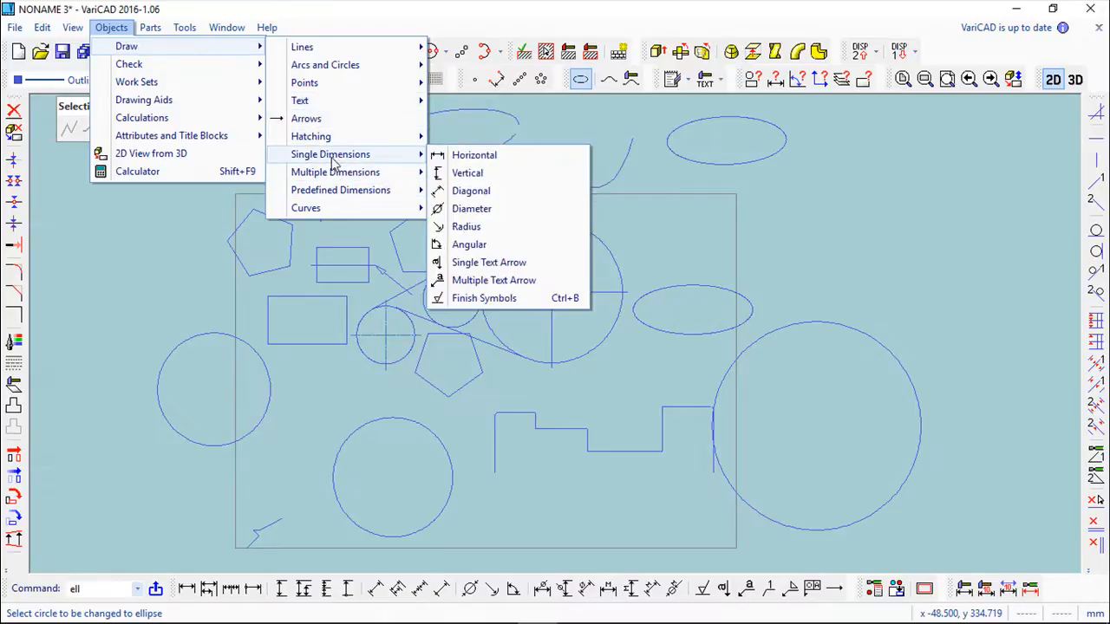
pyautogui.click(451, 10)
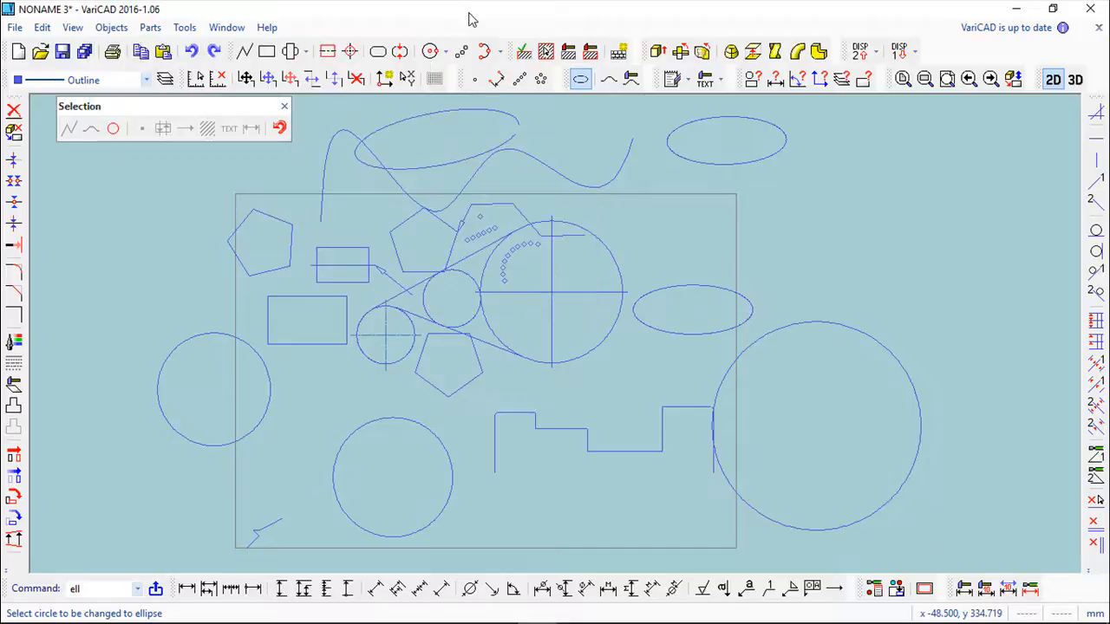